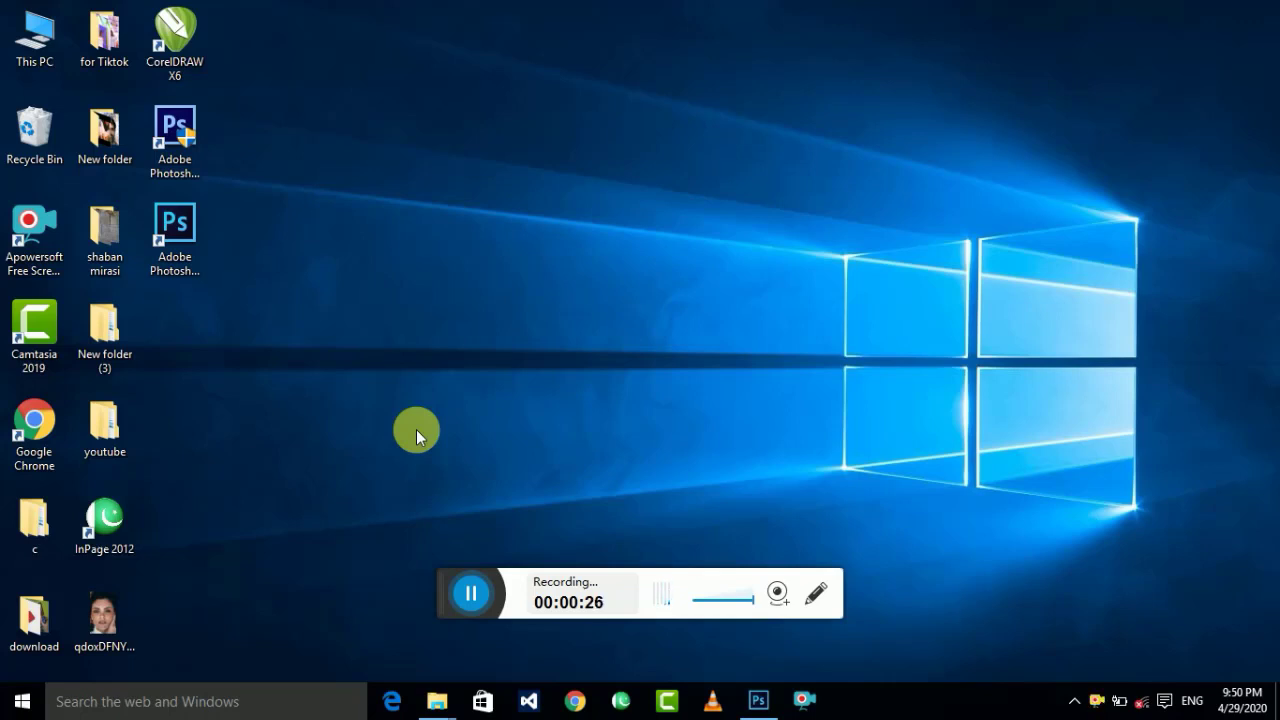
Step: Restore the minimized Photoshop window showing the freckled portrait from the taskbar
left_click_drag(450, 596, 1186, 608)
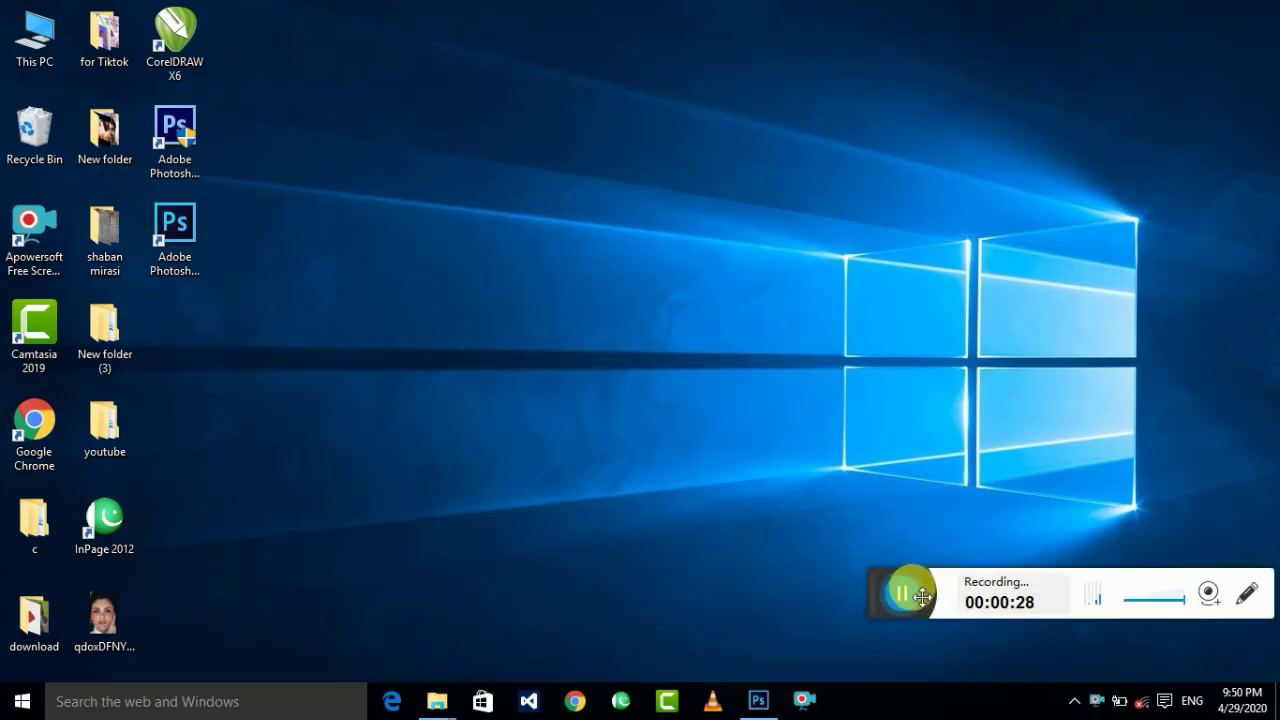
left_click(760, 703)
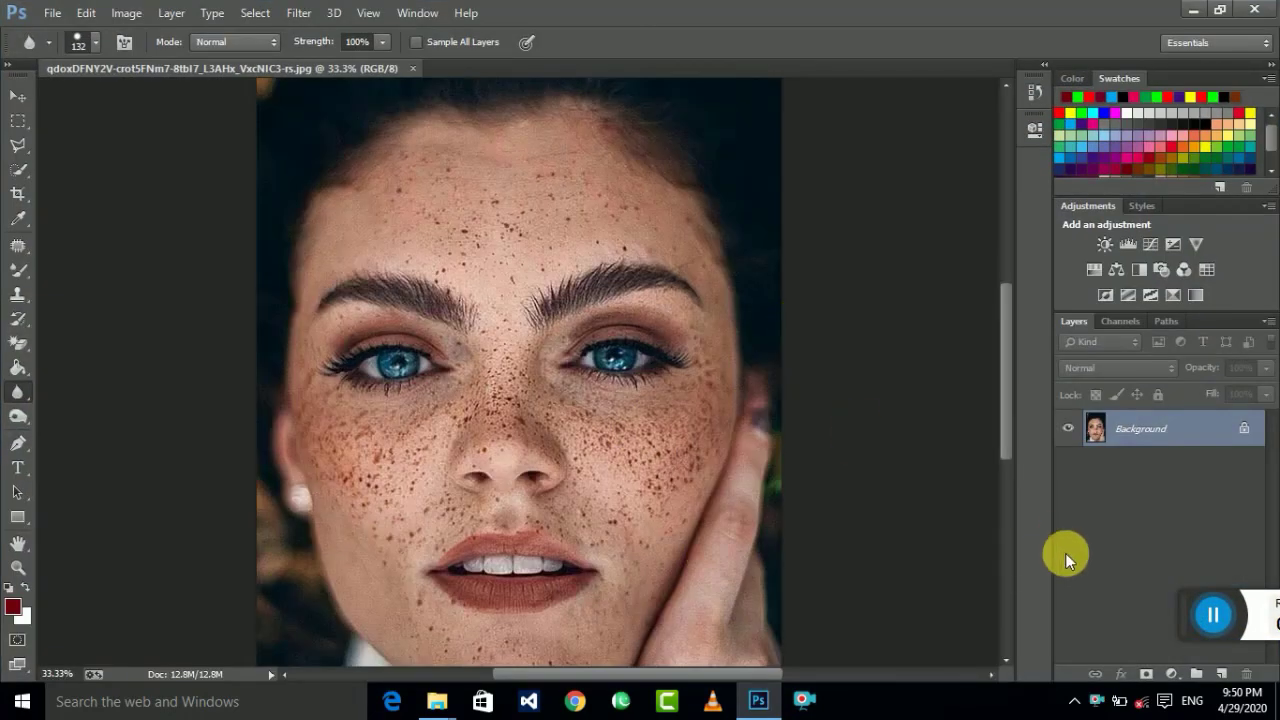
Step: With the Move tool, duplicate the Background layer into a Background copy layer
mouse_move(1071, 614)
left_mouse_down()
mouse_move(847, 595)
mouse_move(1248, 571)
mouse_move(1245, 622)
left_mouse_up()
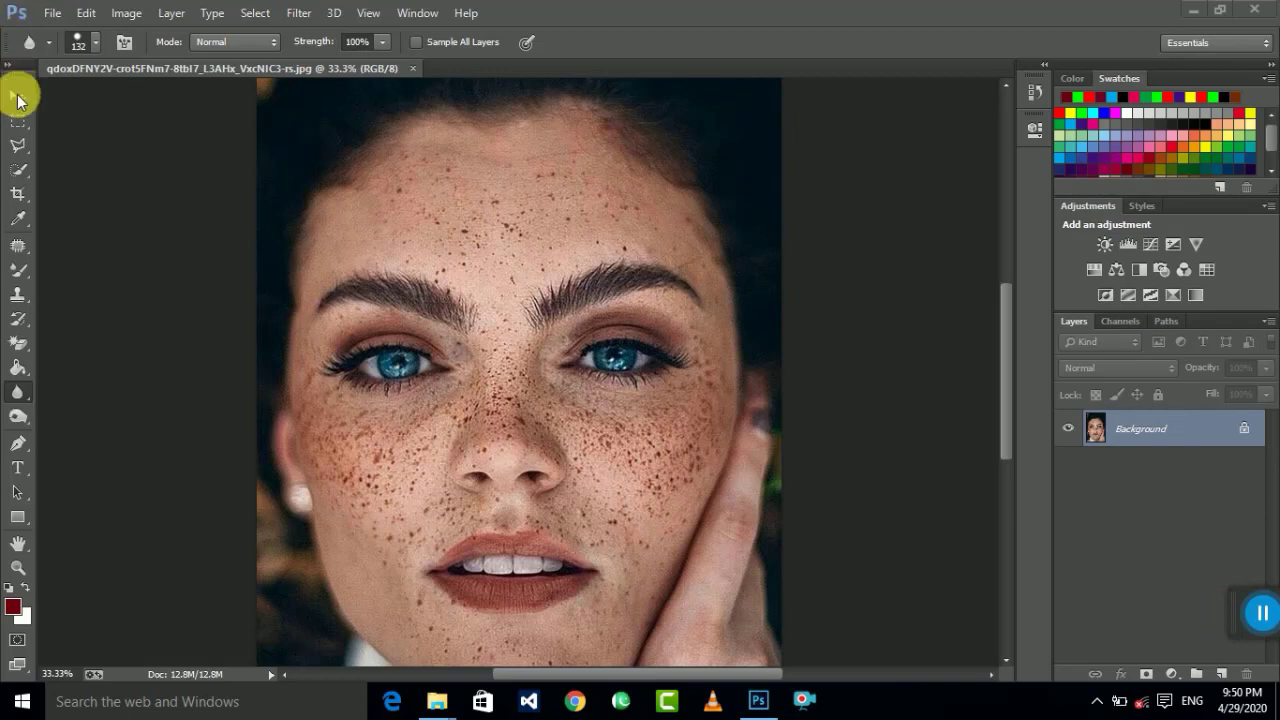
left_click(20, 95)
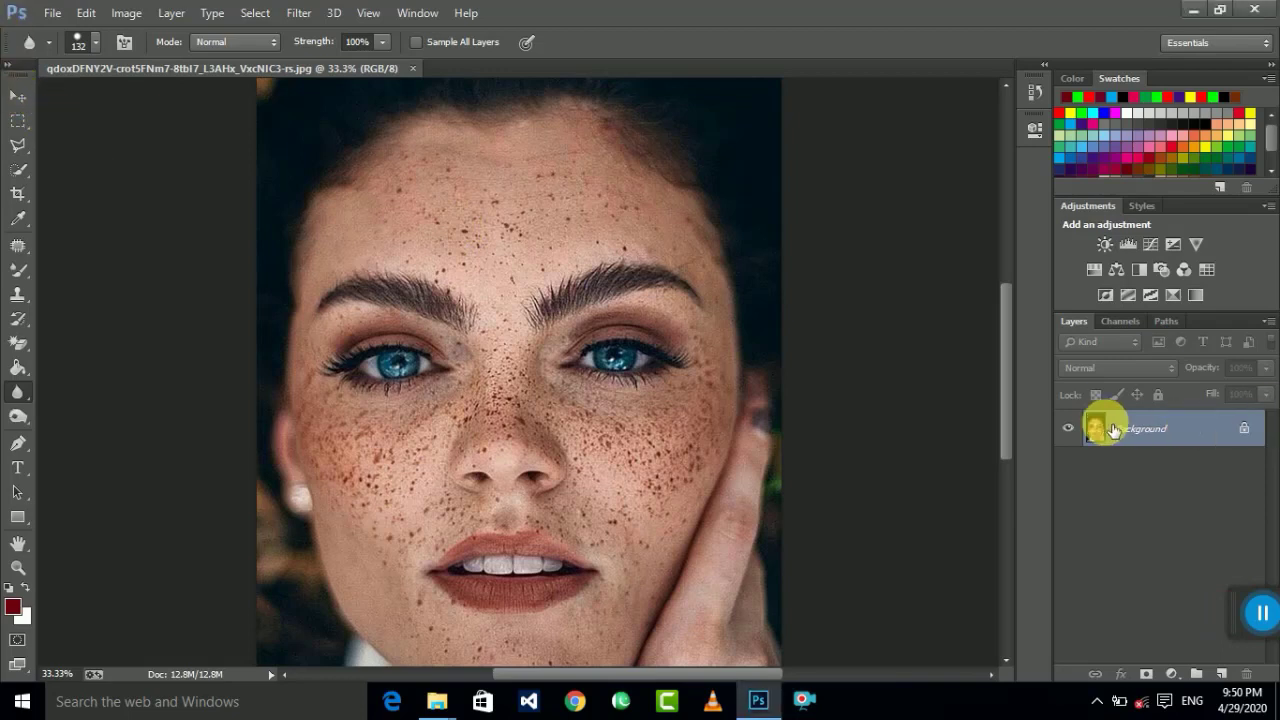
left_click(17, 96)
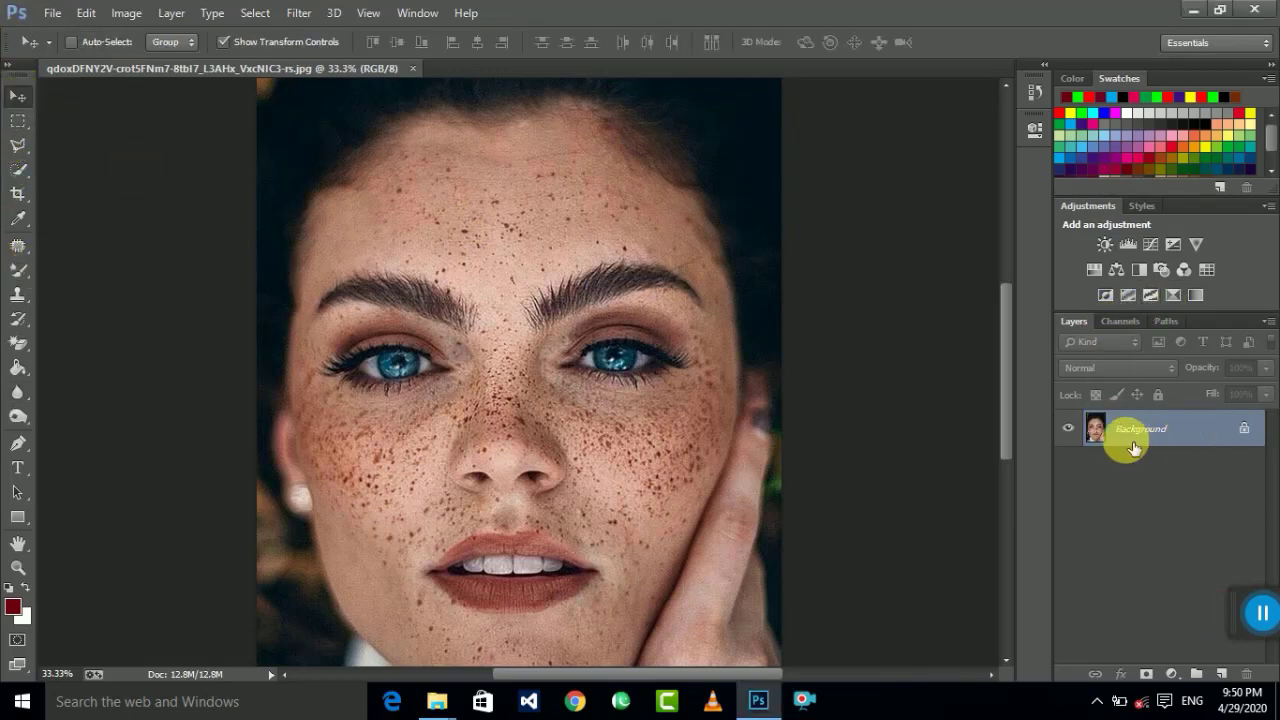
left_click_drag(1121, 437, 1233, 686)
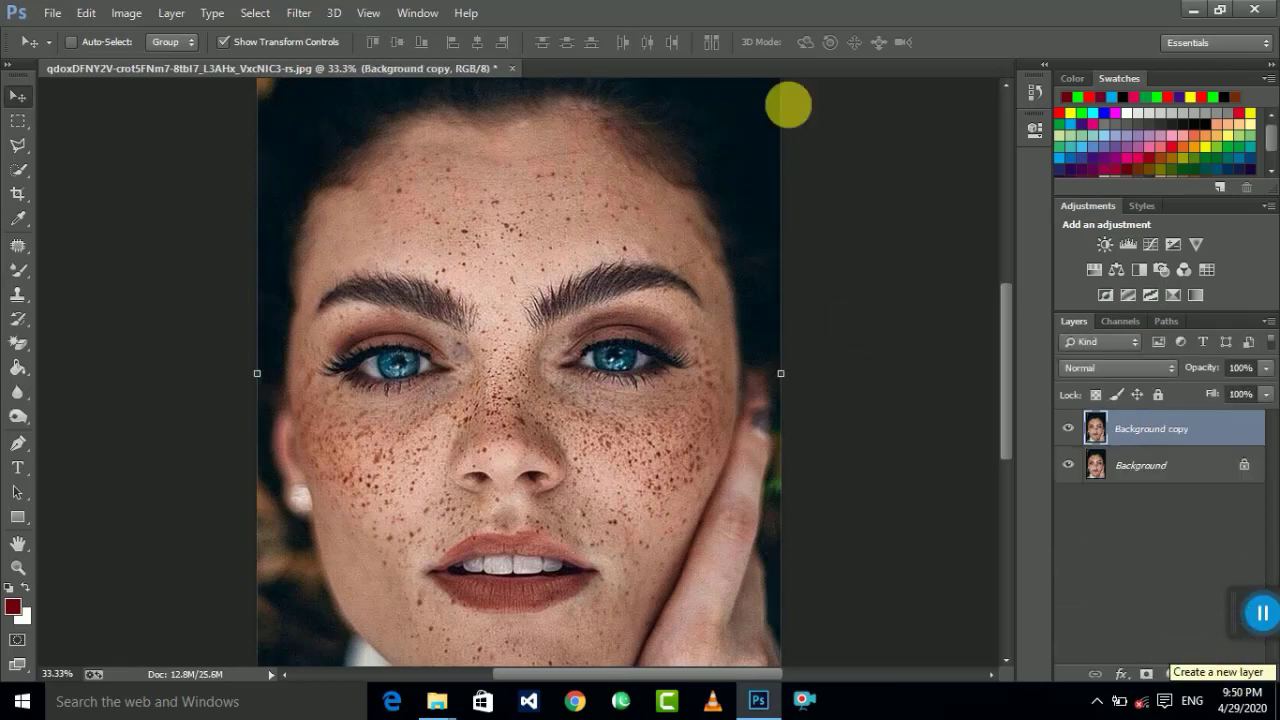
left_click(298, 13)
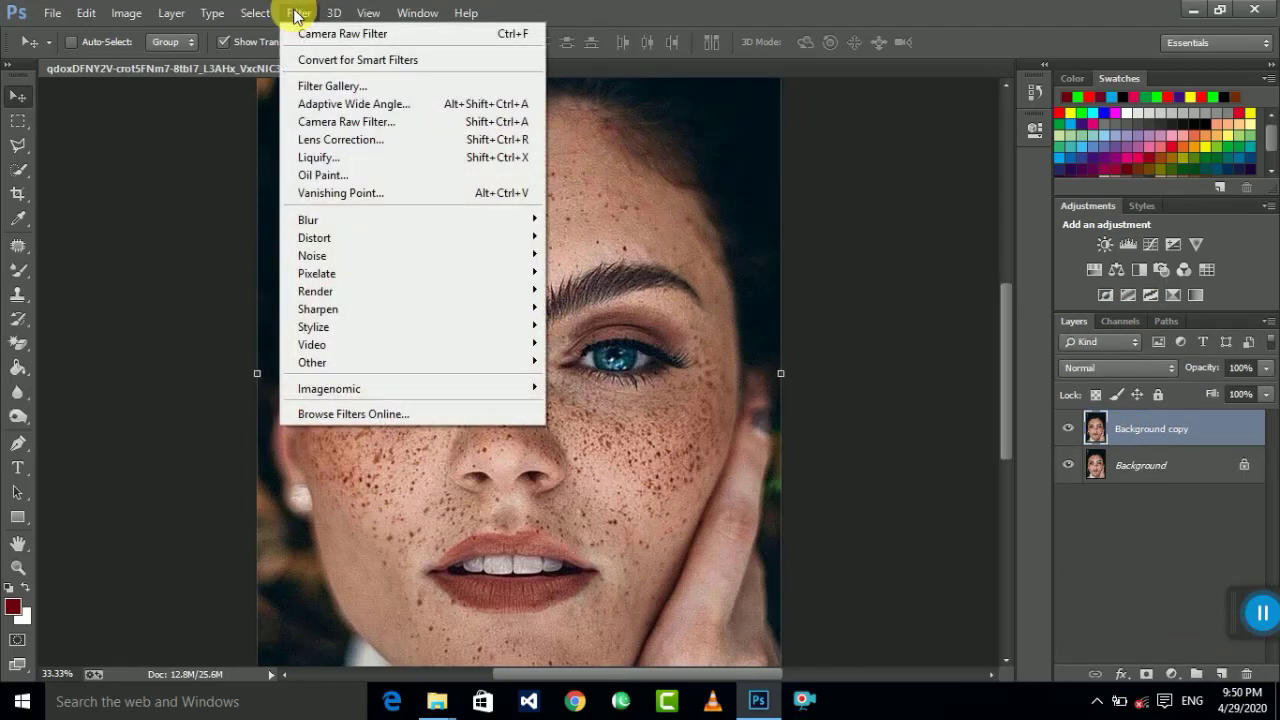
Step: Open the Camera Raw Filter on the copy, zoom in on the face, and reset Basic tones
left_click(343, 121)
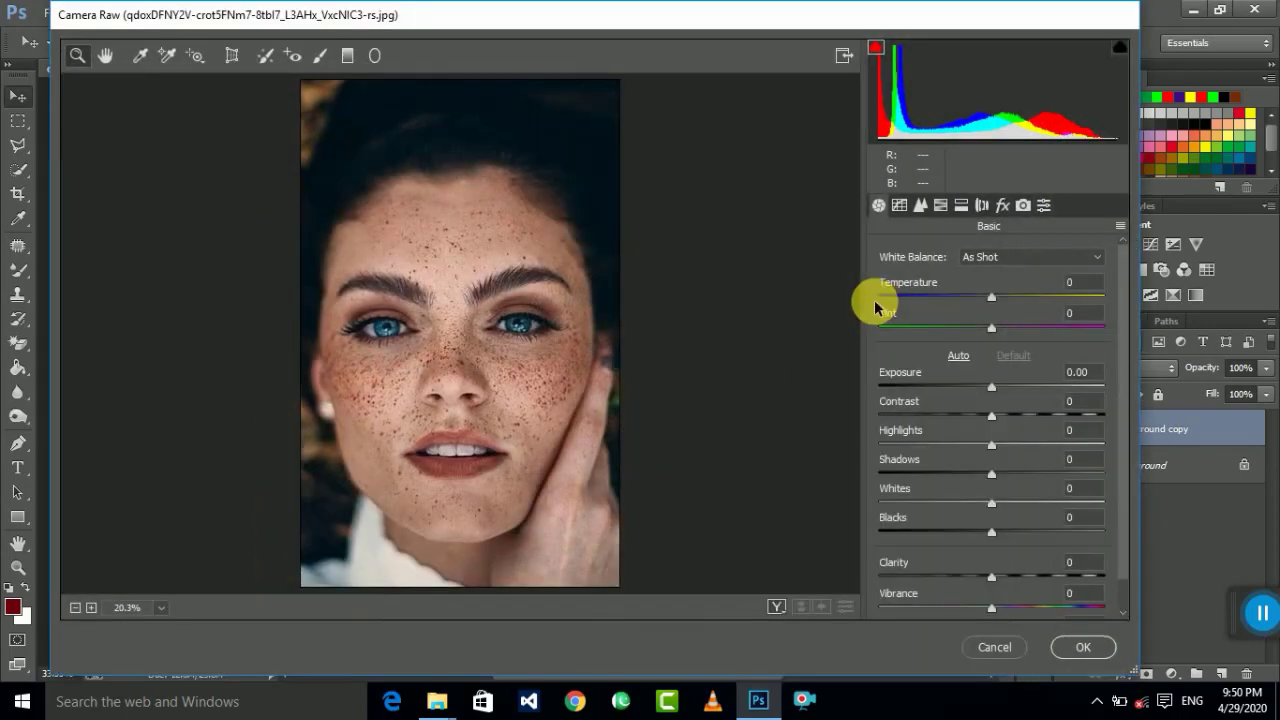
left_click_drag(206, 567, 214, 554)
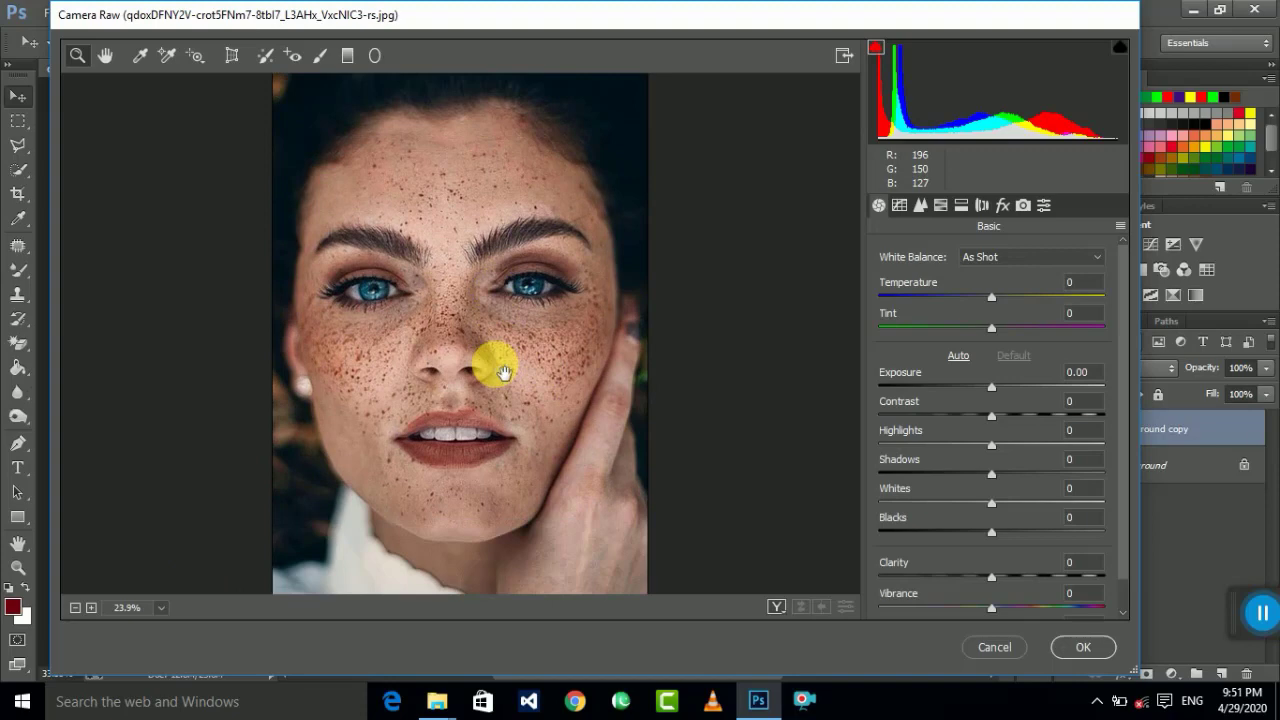
left_click_drag(741, 94, 229, 539)
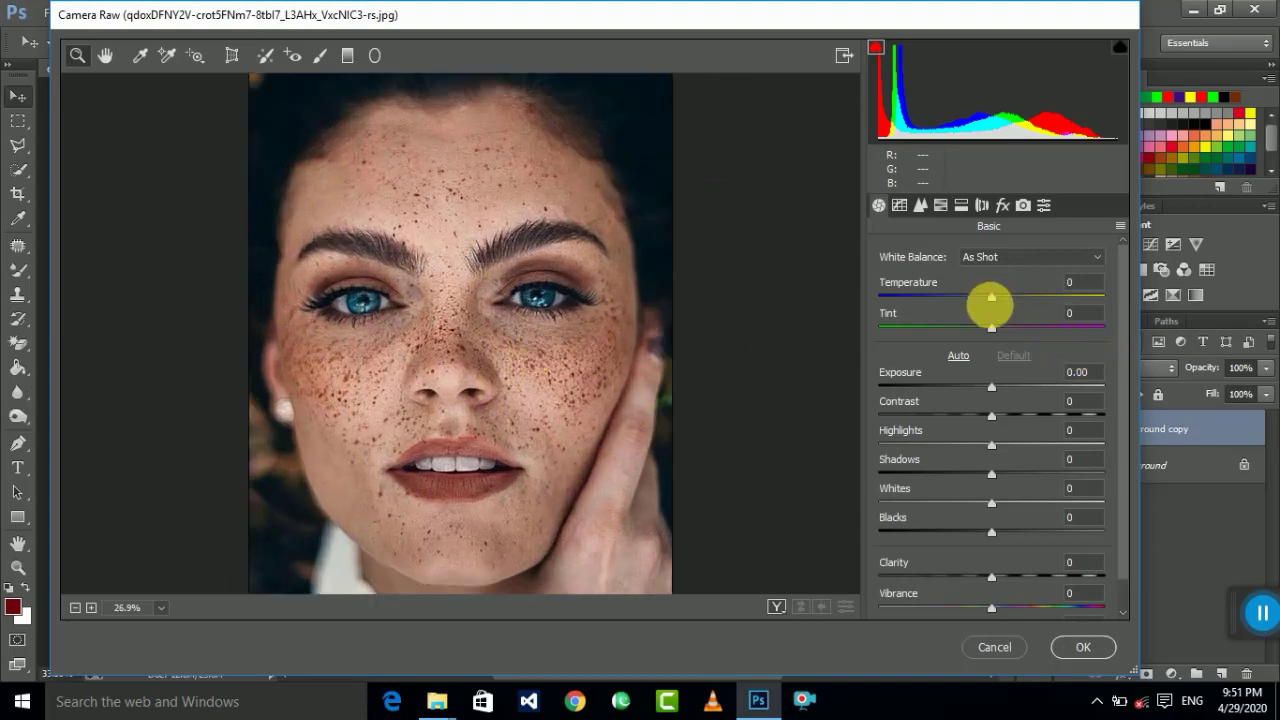
left_click(959, 358)
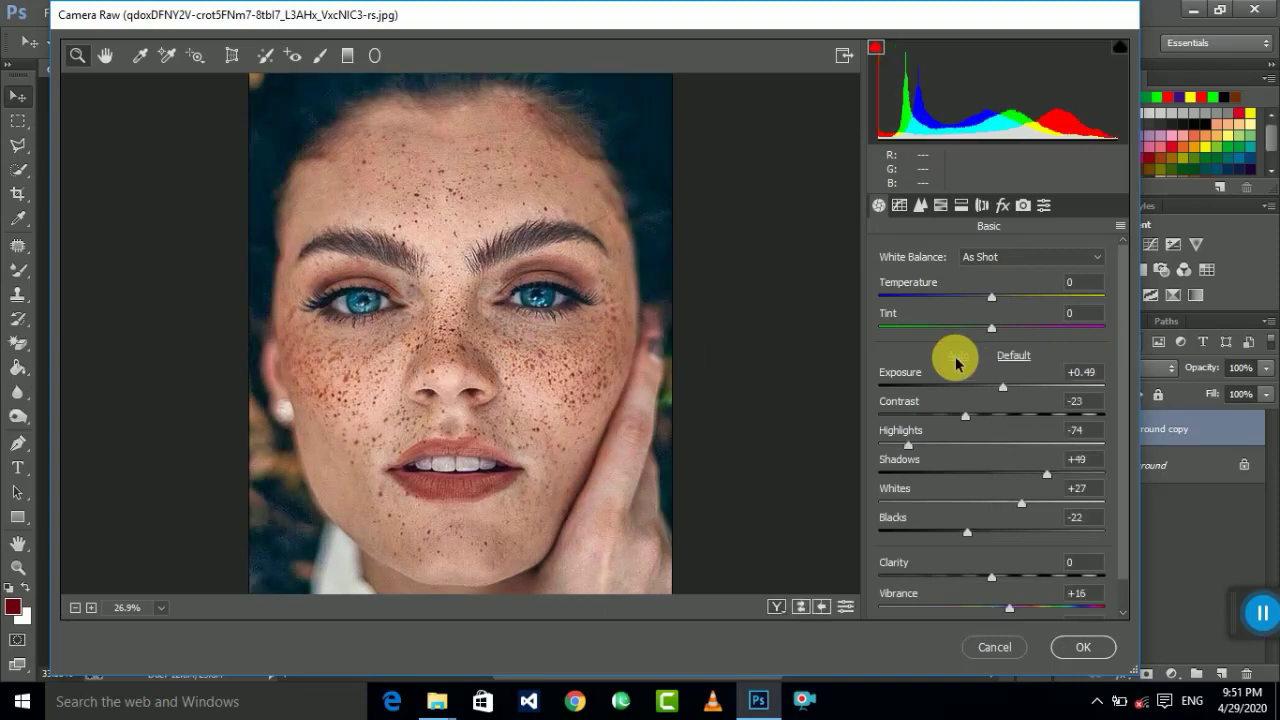
left_click(1015, 356)
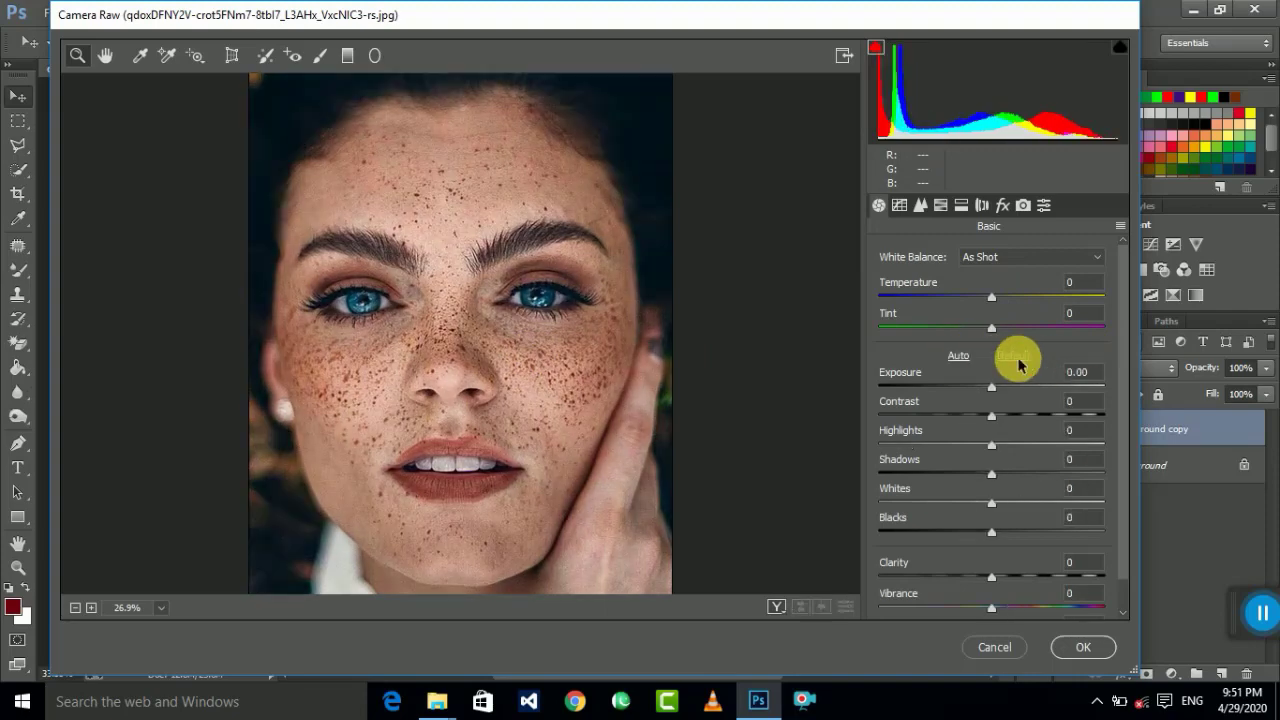
Step: Set Temperature +7, Tint -8 and Exposure -0.20 in Camera Raw
left_click_drag(995, 299, 1005, 300)
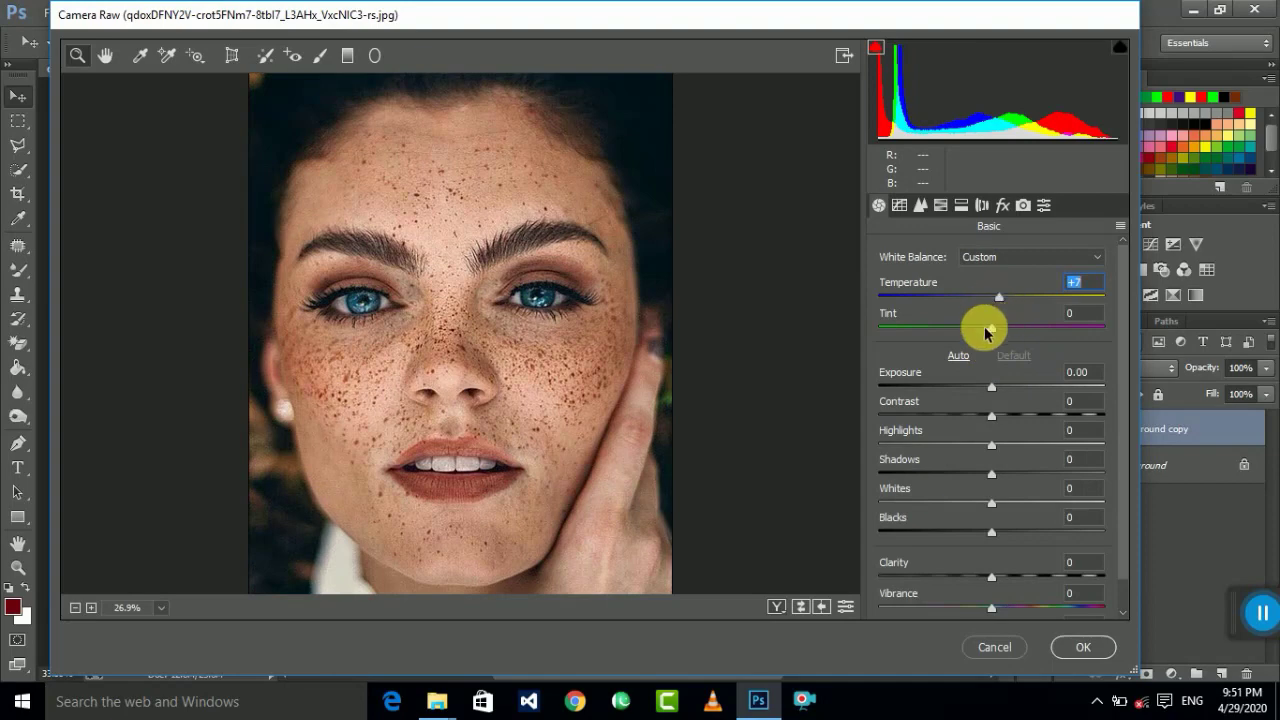
left_click_drag(993, 336, 1004, 338)
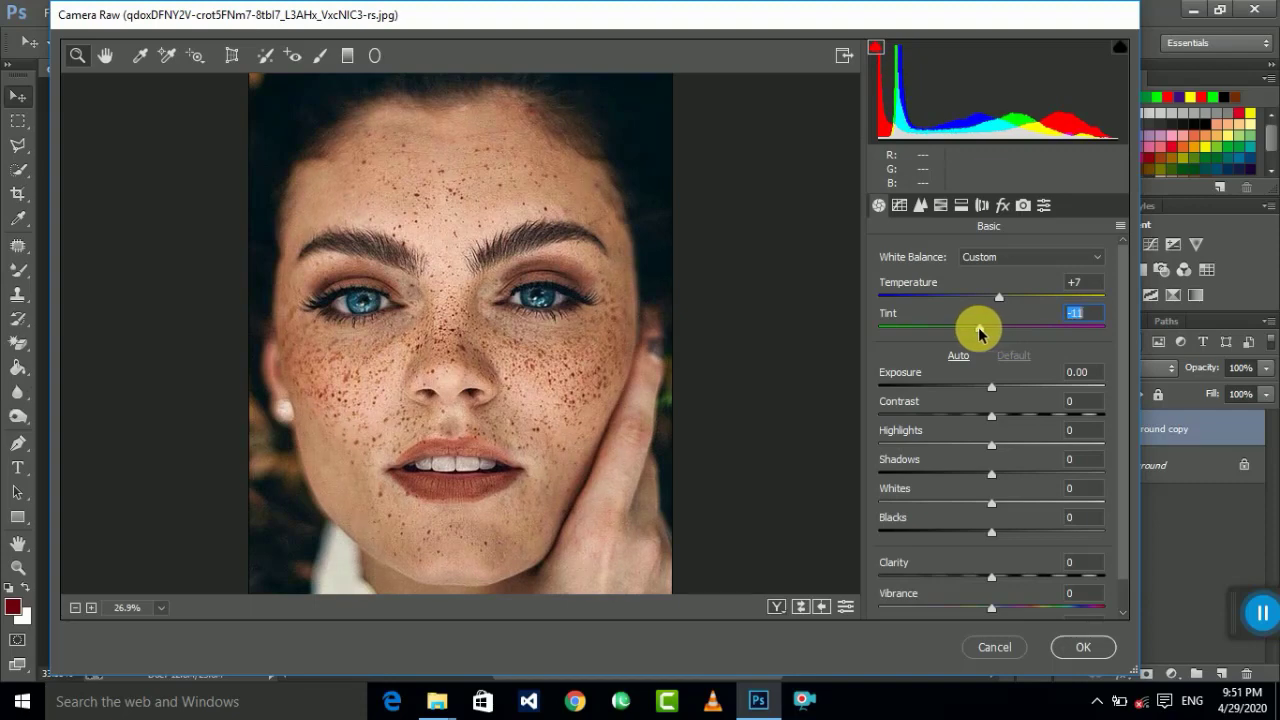
left_click_drag(980, 334, 990, 336)
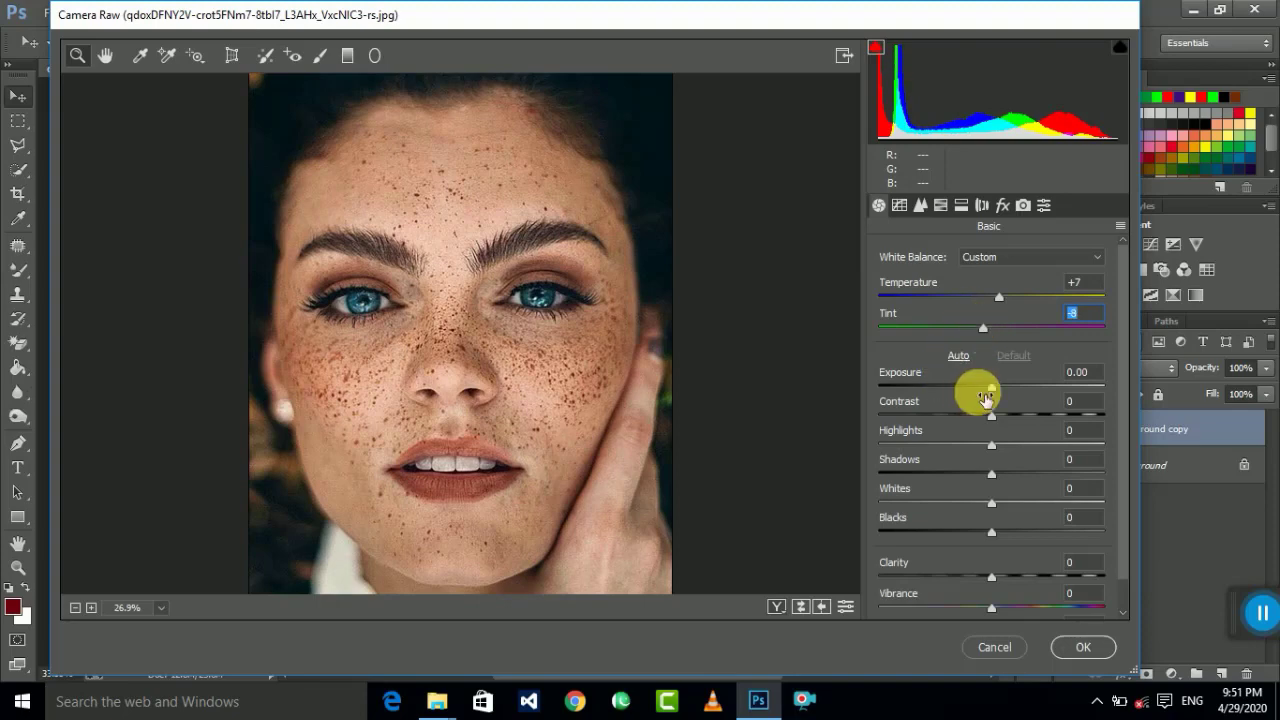
left_click_drag(993, 395, 987, 391)
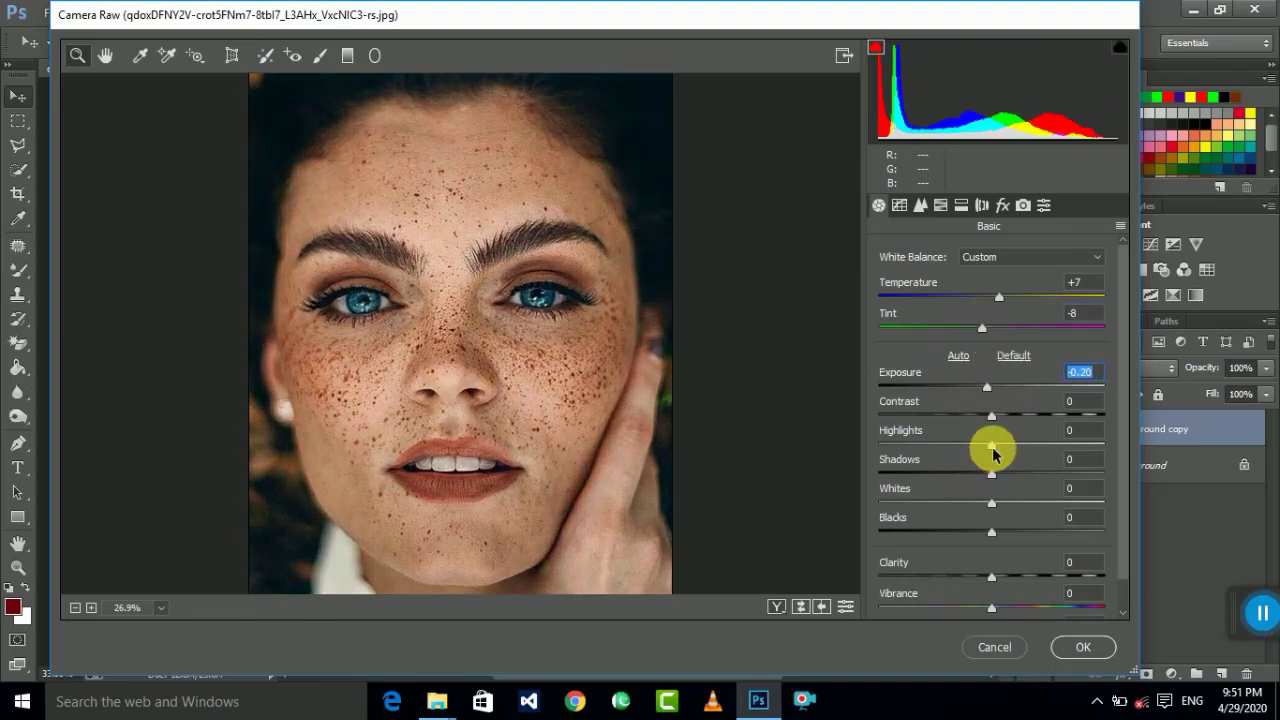
Step: Set Highlights -100, Shadows -32, Blacks -11 and Vibrance +8
left_click_drag(991, 445, 829, 449)
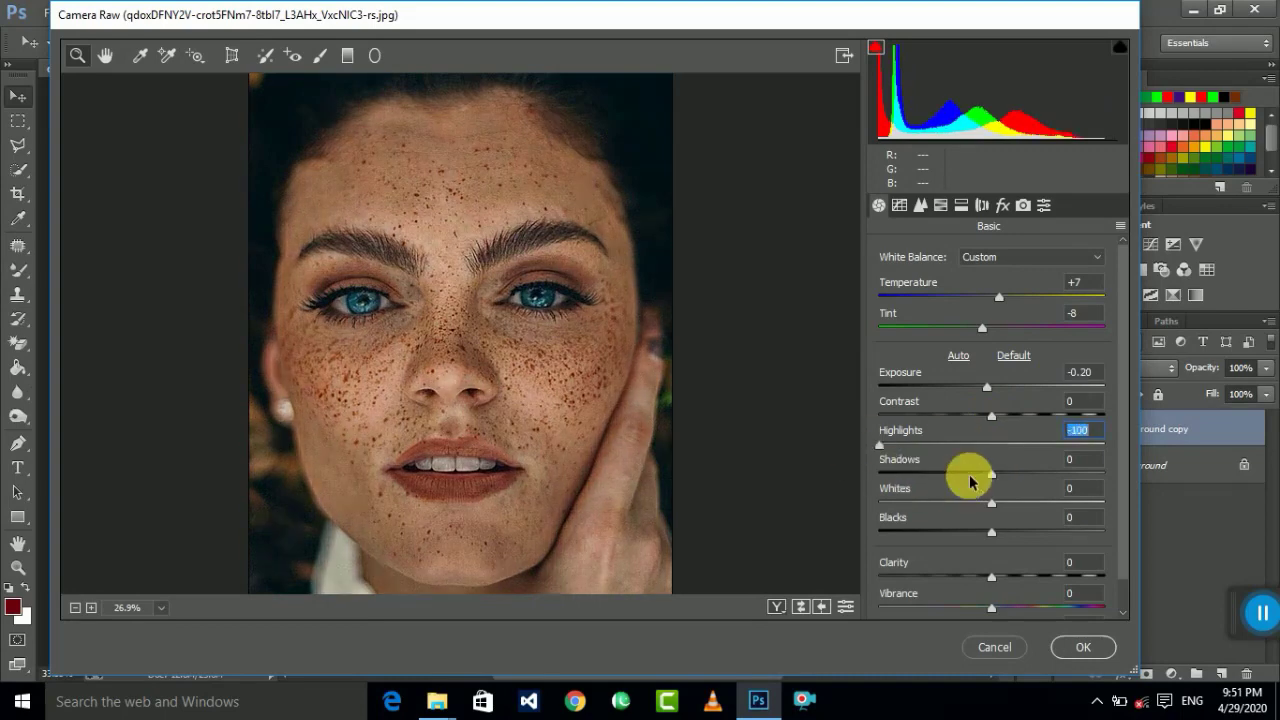
left_click_drag(991, 474, 953, 478)
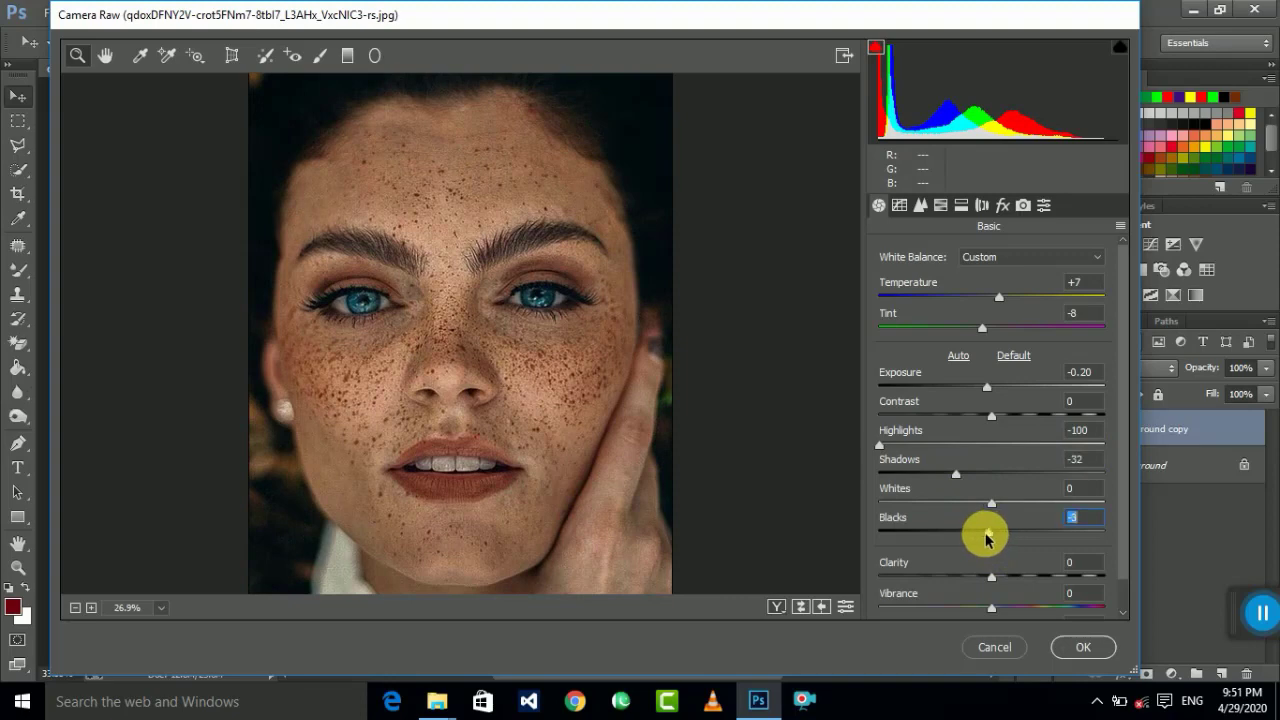
mouse_move(985, 538)
left_mouse_down()
mouse_move(1029, 546)
mouse_move(968, 548)
left_mouse_up()
scroll(993, 540, "down", 1)
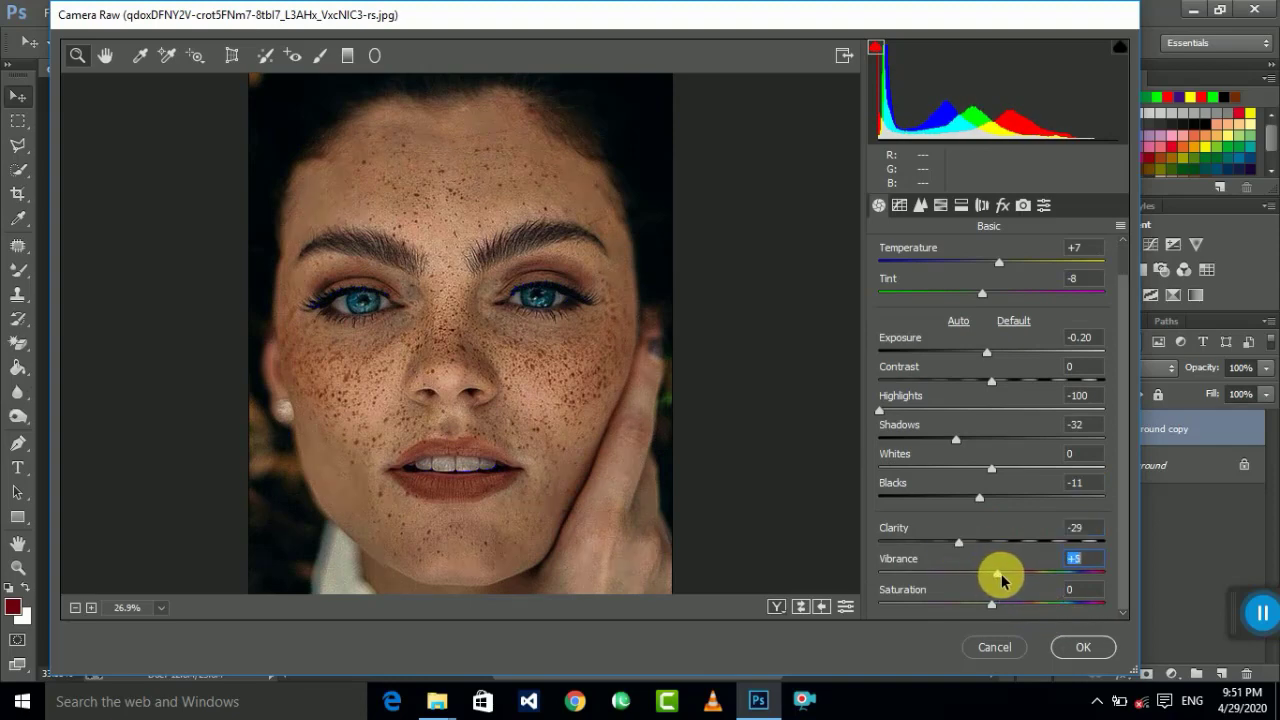
left_click_drag(1001, 580, 1004, 578)
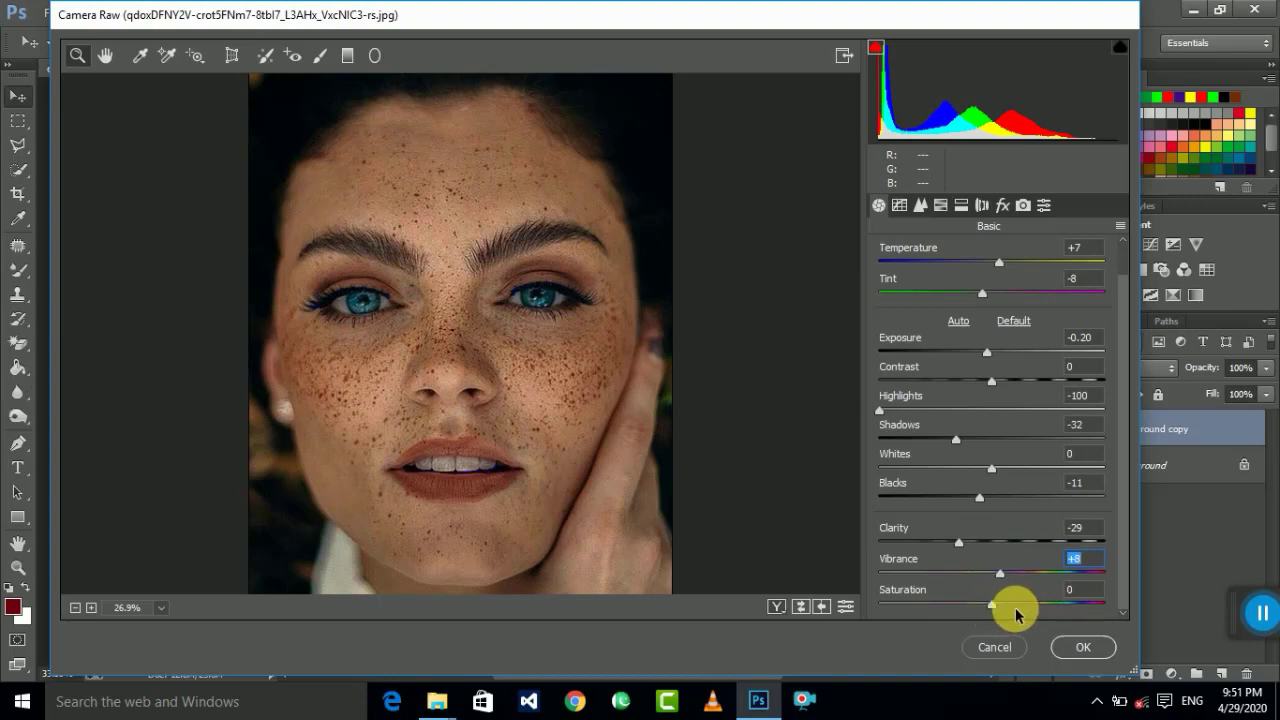
Step: Set sharpening to Amount 14, Detail 36, Masking 47 and apply the Camera Raw edits
left_click(920, 205)
left_click_drag(940, 347, 960, 345)
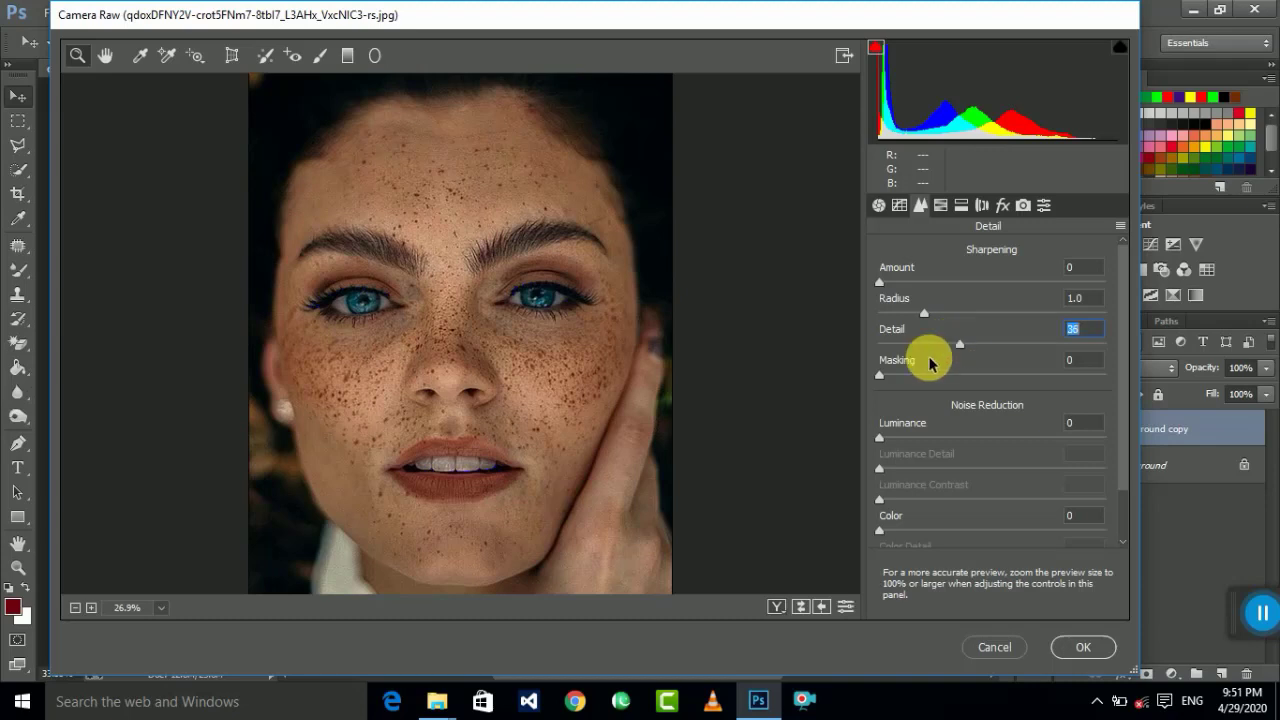
left_click_drag(880, 375, 987, 382)
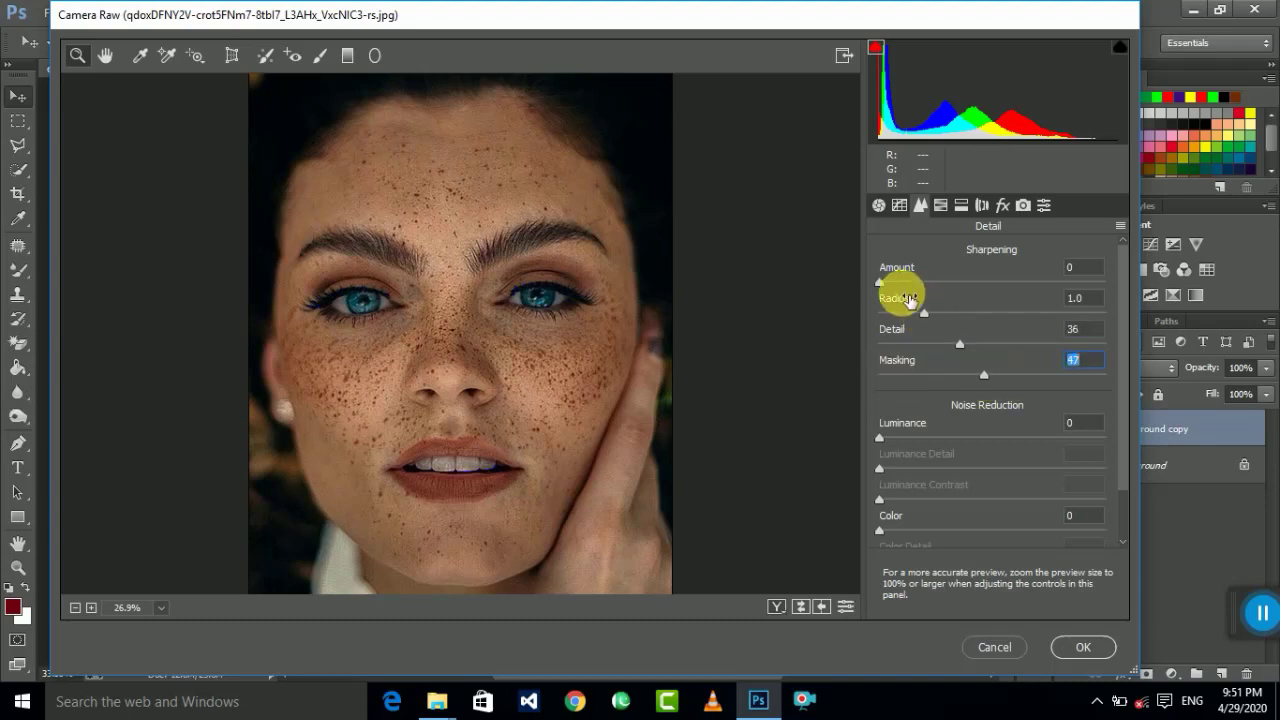
left_click_drag(881, 284, 901, 284)
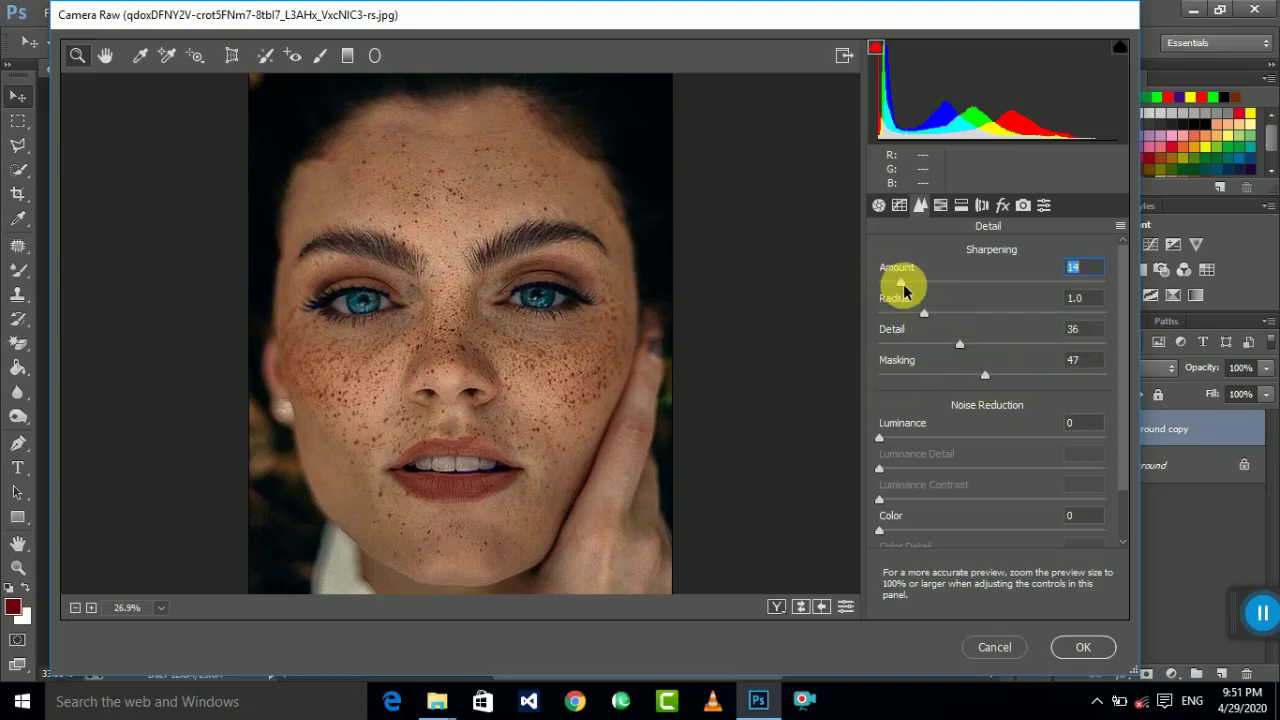
left_click(1080, 648)
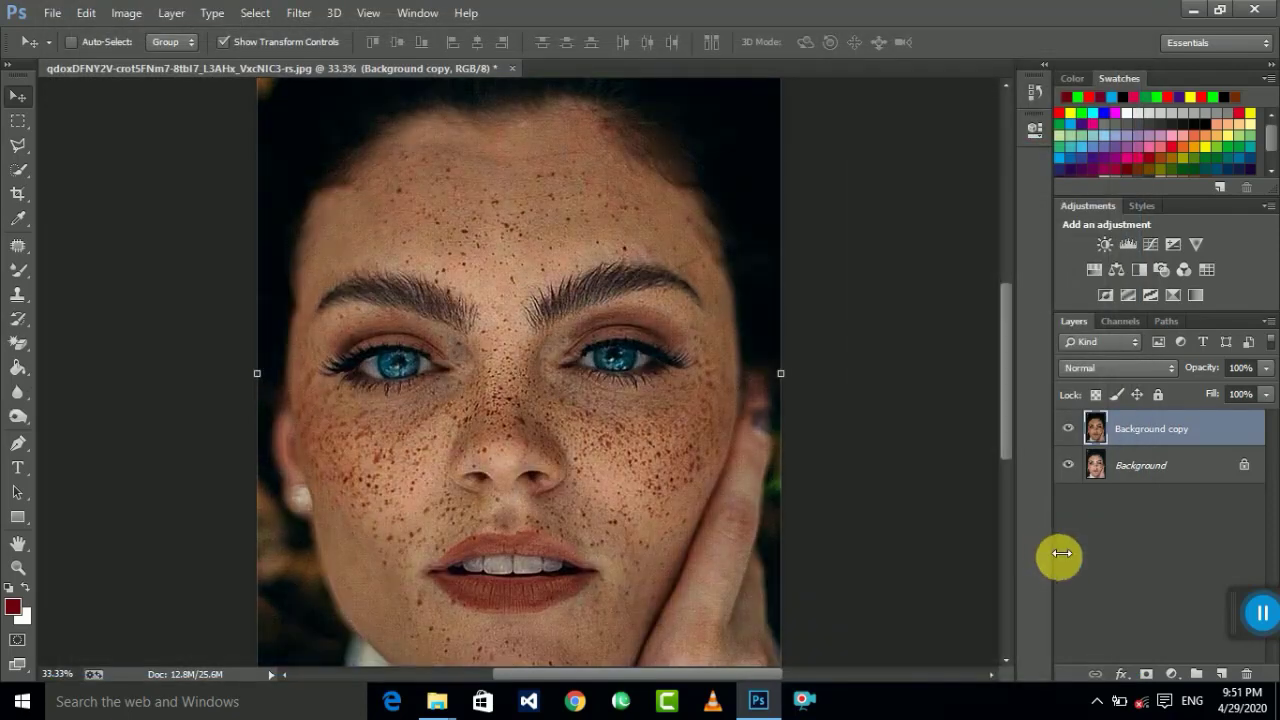
Step: Compare before and after, then select the Mixer Brush and clean it of paint
left_click(1068, 429)
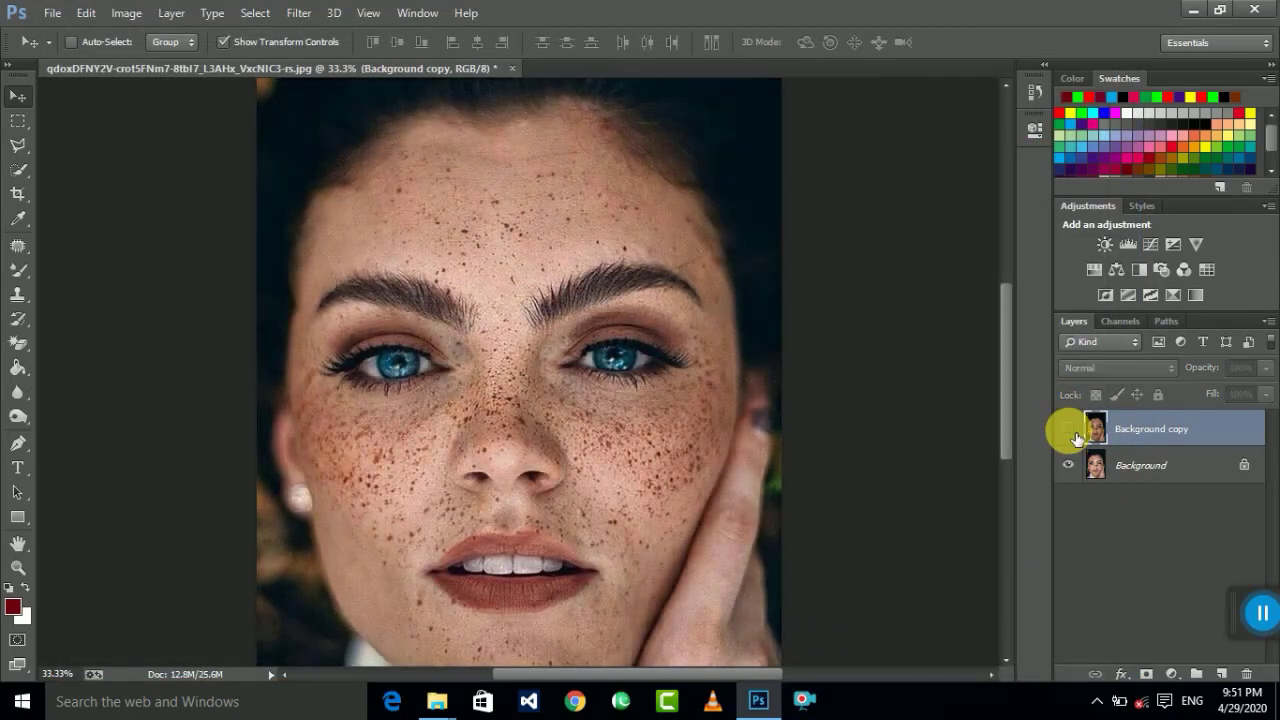
left_click(1068, 429)
left_click(1068, 429)
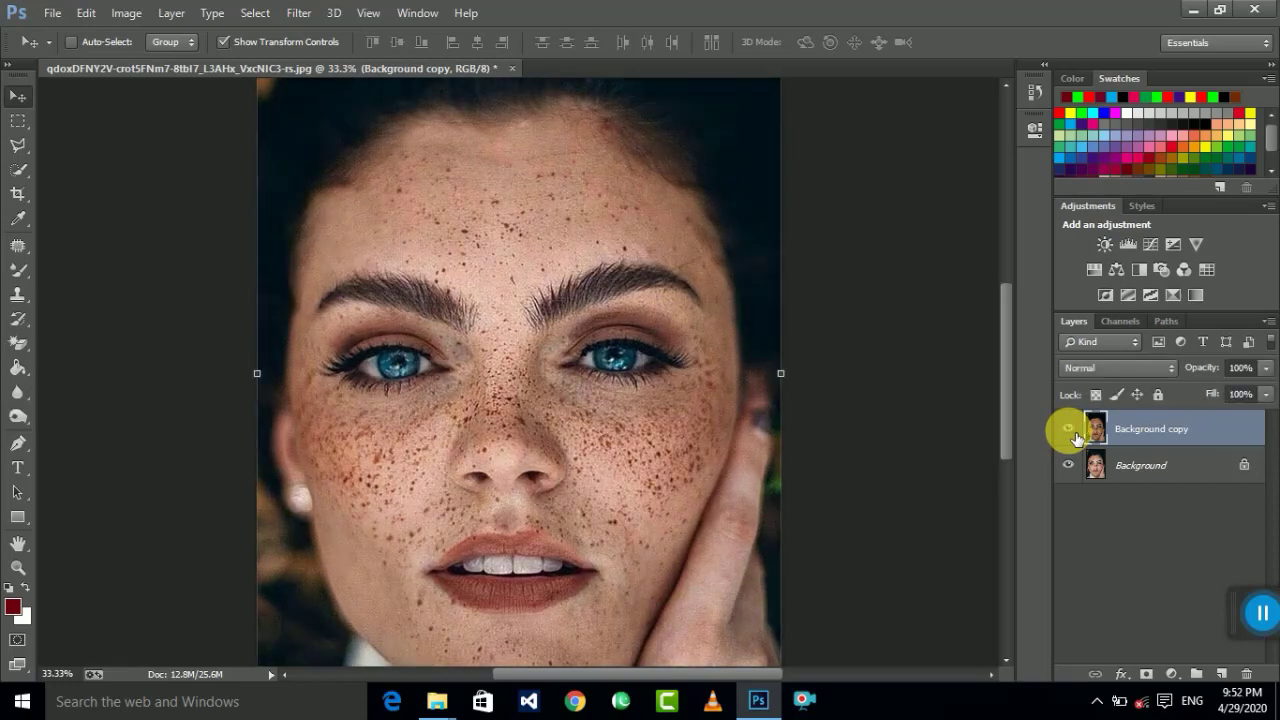
left_click(30, 271)
left_click(111, 321)
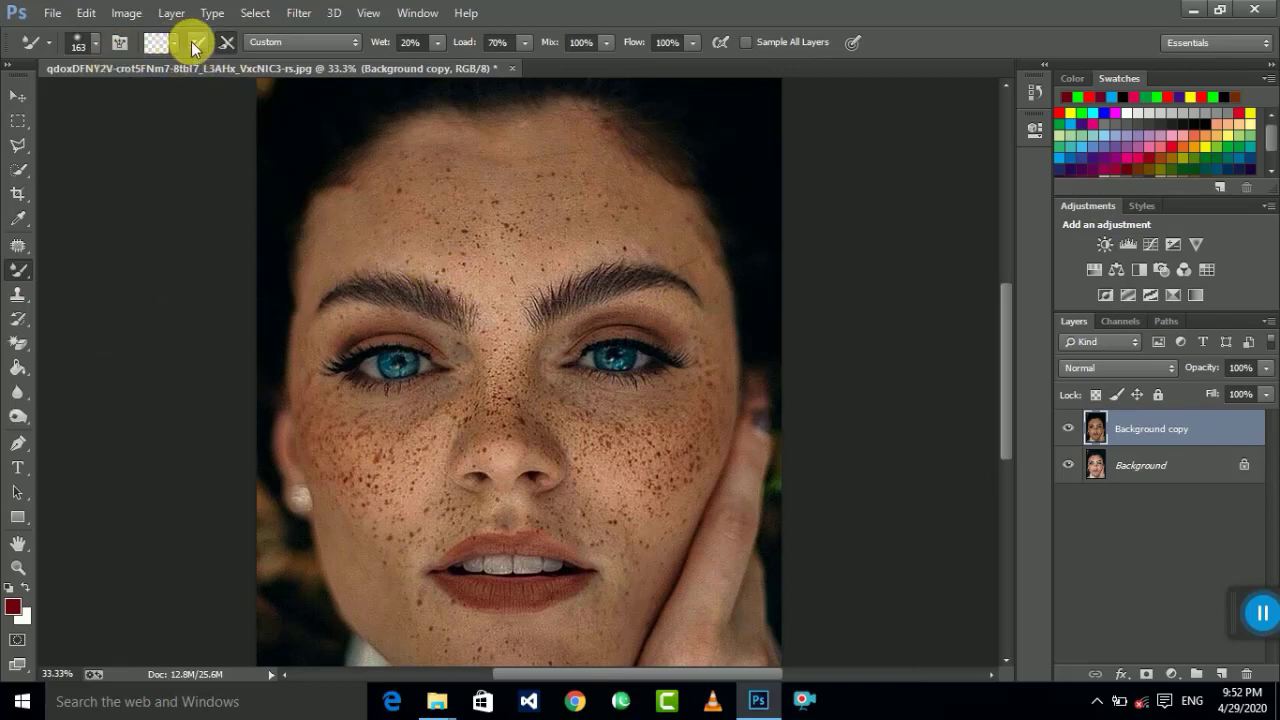
left_click(174, 42)
left_click(190, 90)
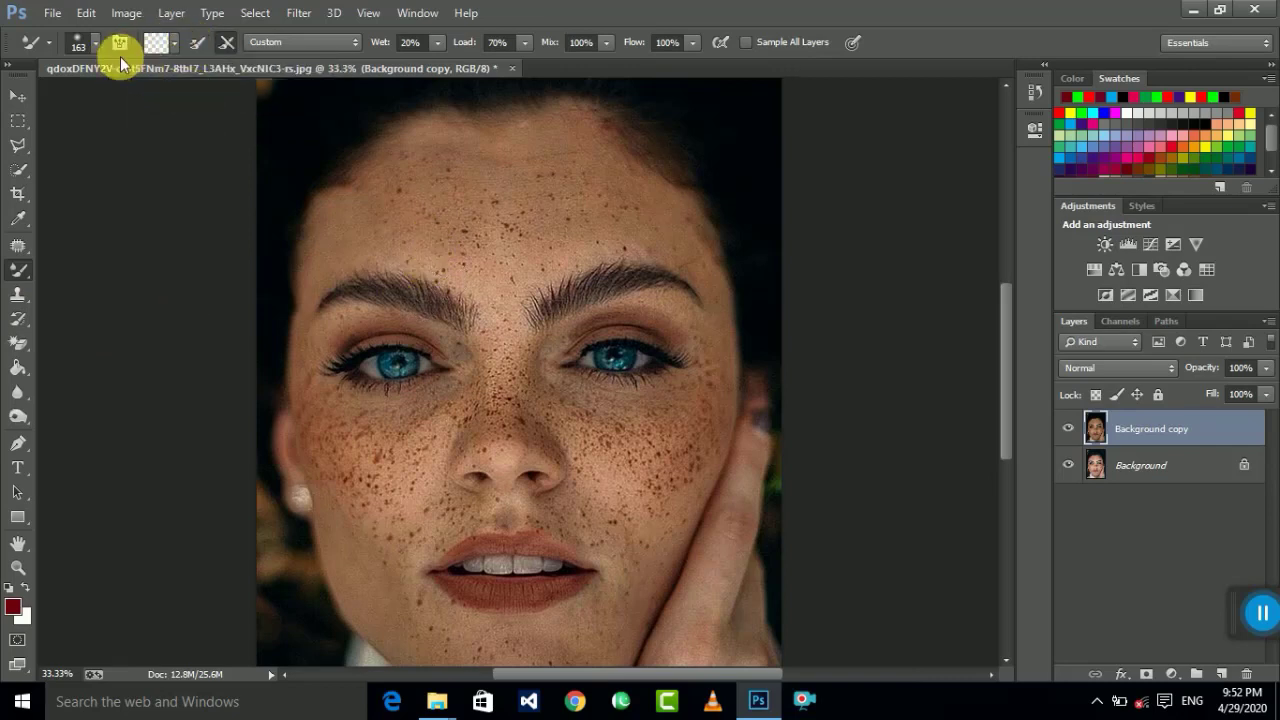
Step: Set the soft 0%-hardness Mixer Brush size to 261 px
left_click(96, 44)
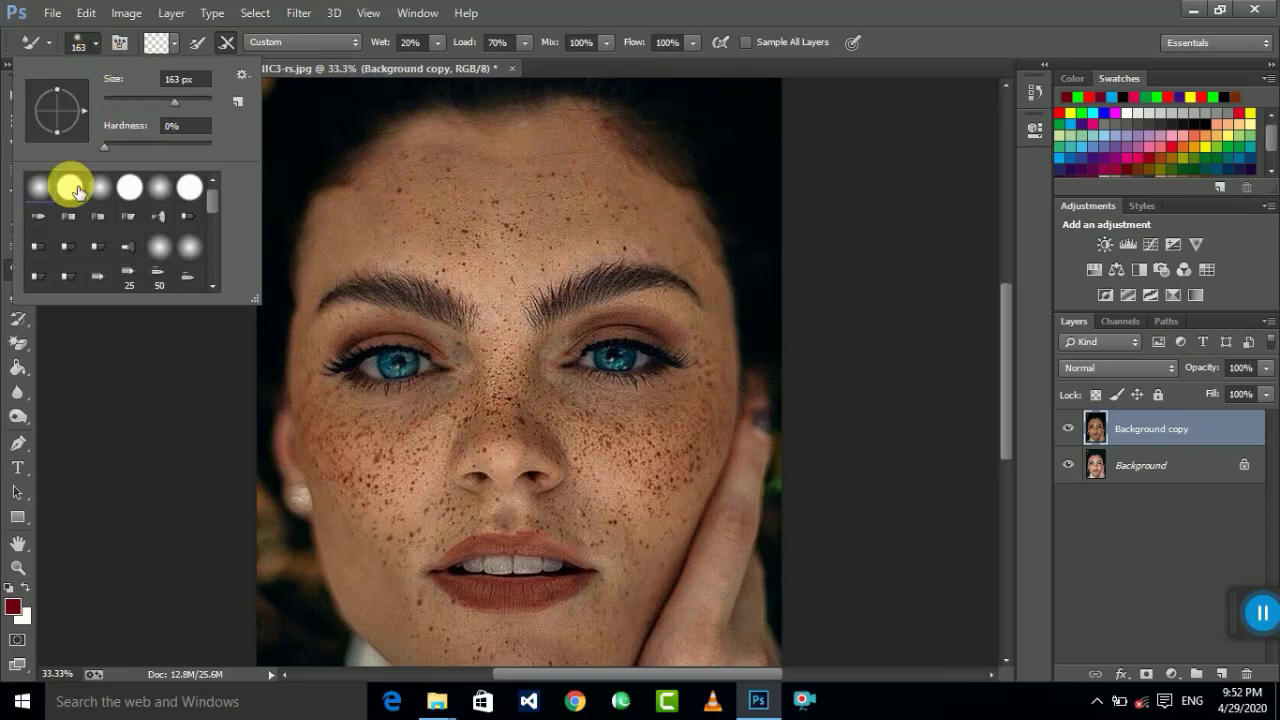
left_click(368, 12)
left_click(718, 12)
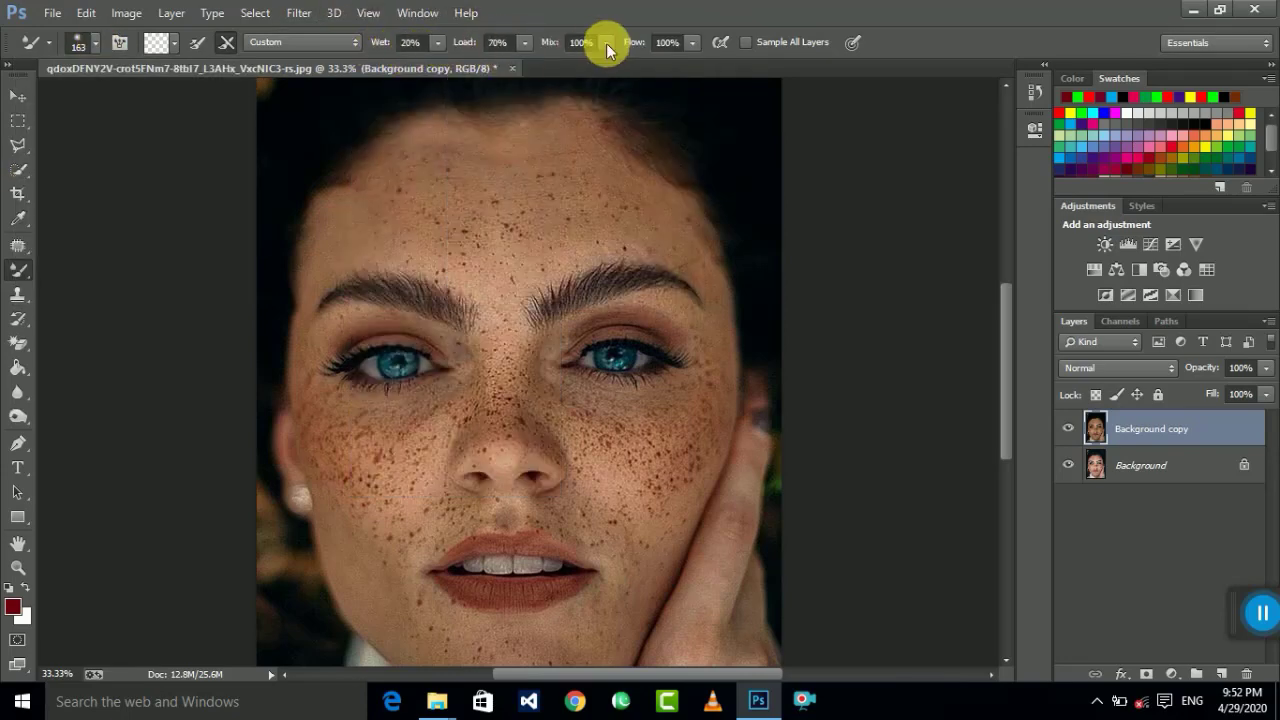
left_click(96, 43)
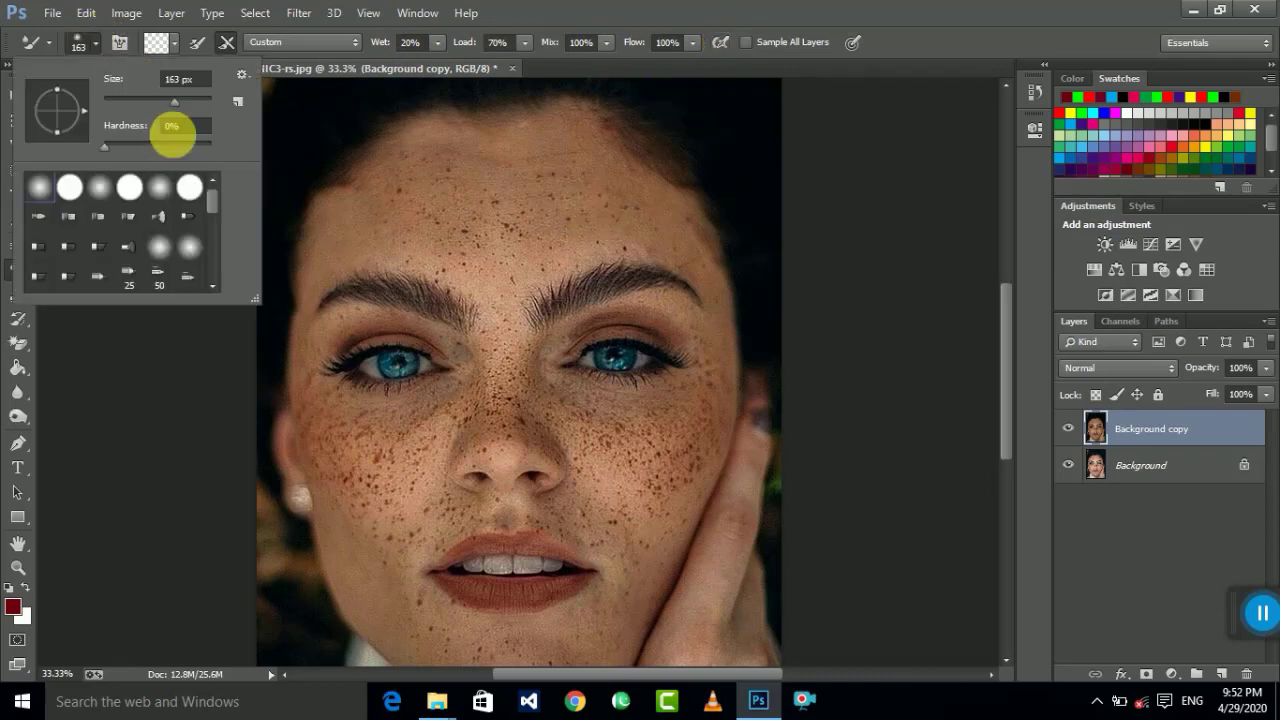
left_click(182, 103)
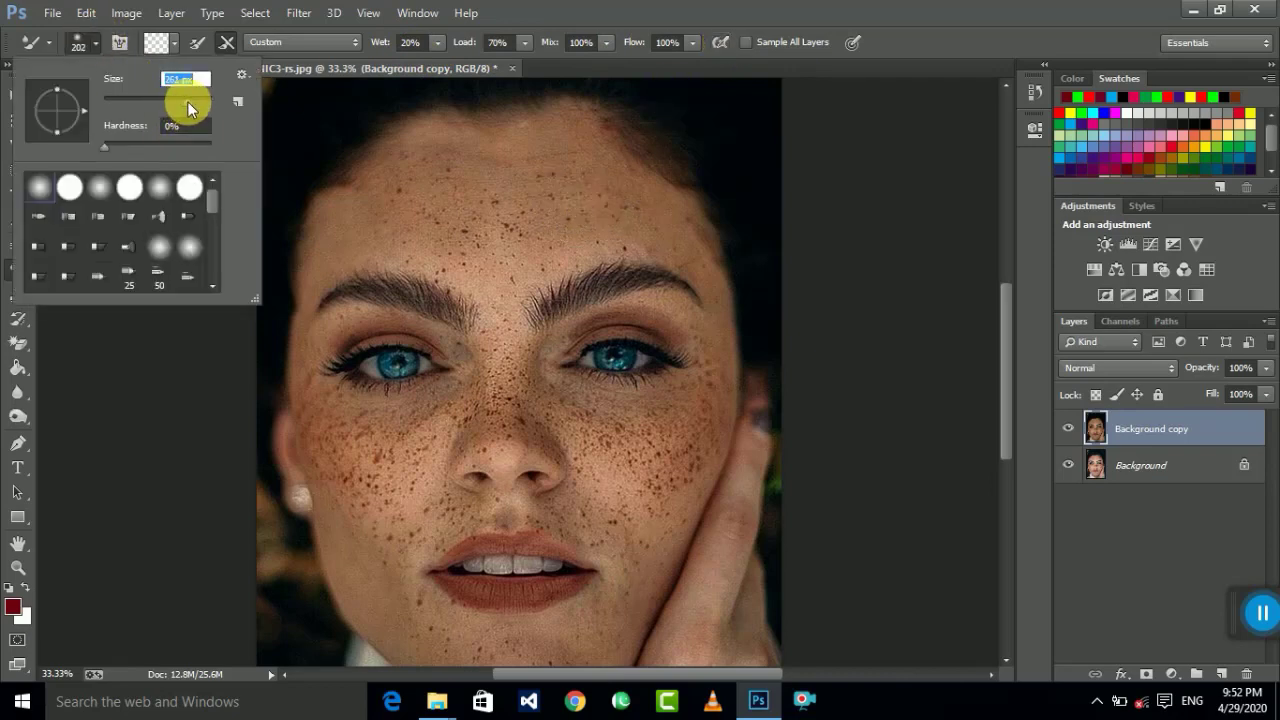
left_click(558, 204)
left_click(520, 177)
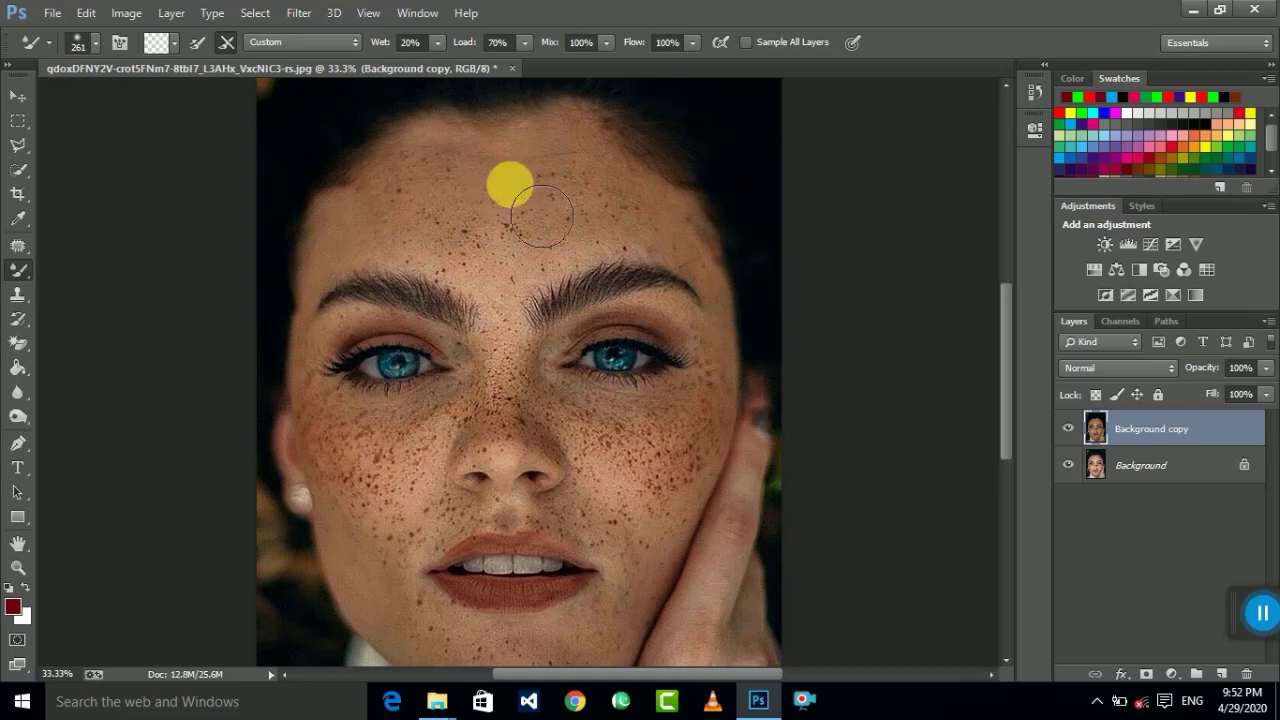
Step: Smooth the forehead and between the brows, resizing the brush to 156 px
mouse_move(541, 216)
left_mouse_down()
mouse_move(455, 258)
mouse_move(510, 268)
mouse_move(591, 205)
mouse_move(555, 201)
mouse_move(678, 246)
mouse_move(635, 207)
mouse_move(672, 230)
mouse_move(623, 224)
mouse_move(659, 243)
mouse_move(560, 220)
mouse_move(491, 251)
mouse_move(506, 263)
mouse_move(582, 255)
mouse_move(531, 234)
mouse_move(620, 234)
left_mouse_up()
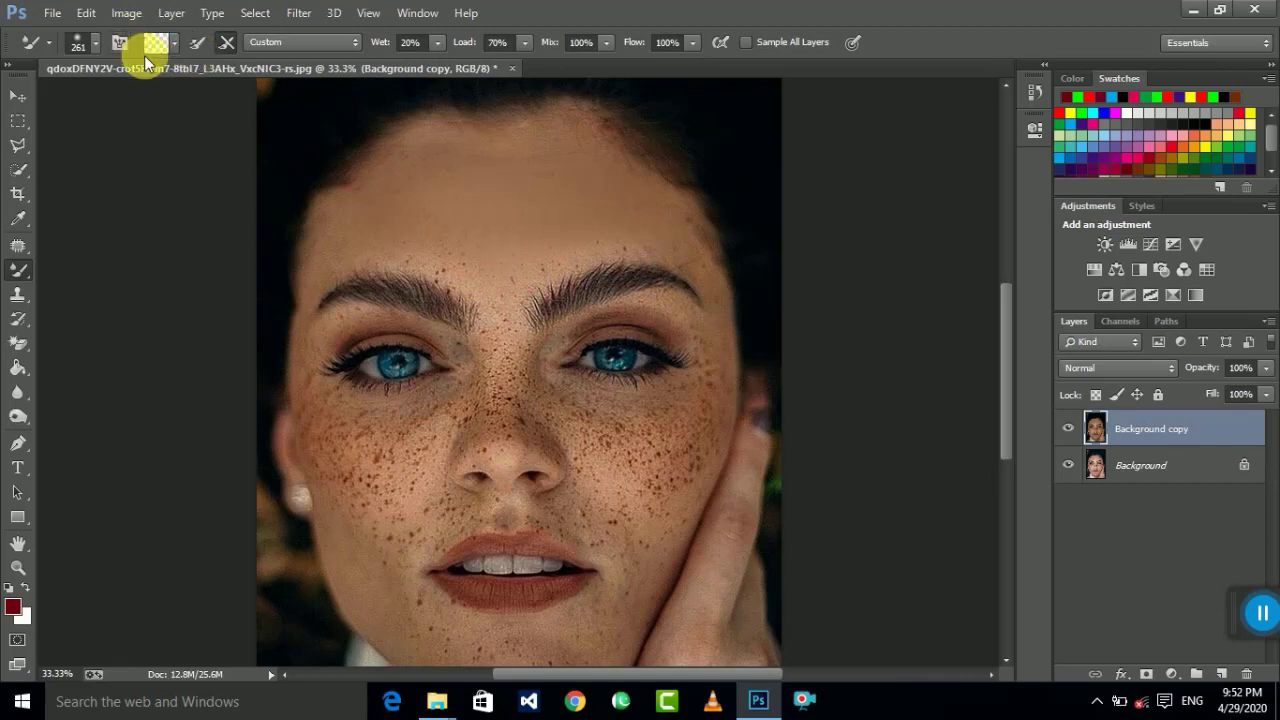
left_click(95, 43)
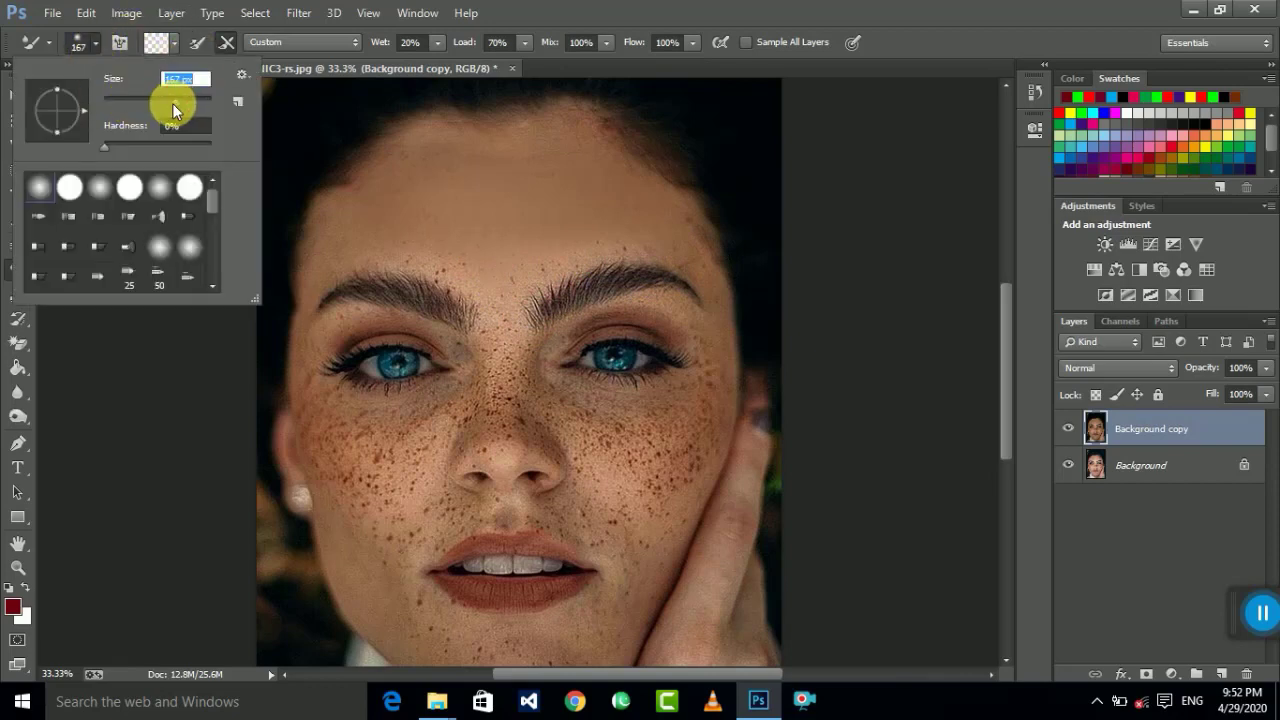
left_click_drag(174, 110, 170, 110)
left_click(520, 262)
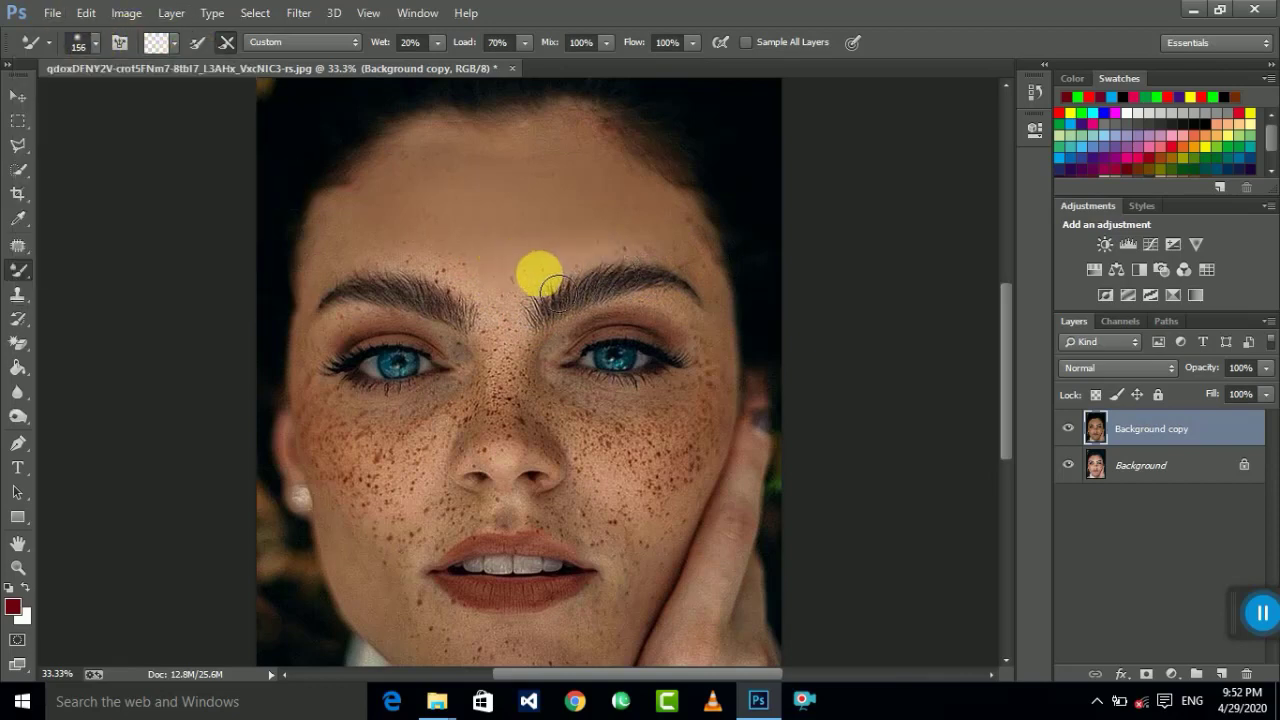
mouse_move(551, 287)
left_mouse_down()
mouse_move(655, 250)
mouse_move(552, 255)
mouse_move(524, 283)
mouse_move(460, 291)
mouse_move(480, 280)
mouse_move(332, 271)
left_mouse_up()
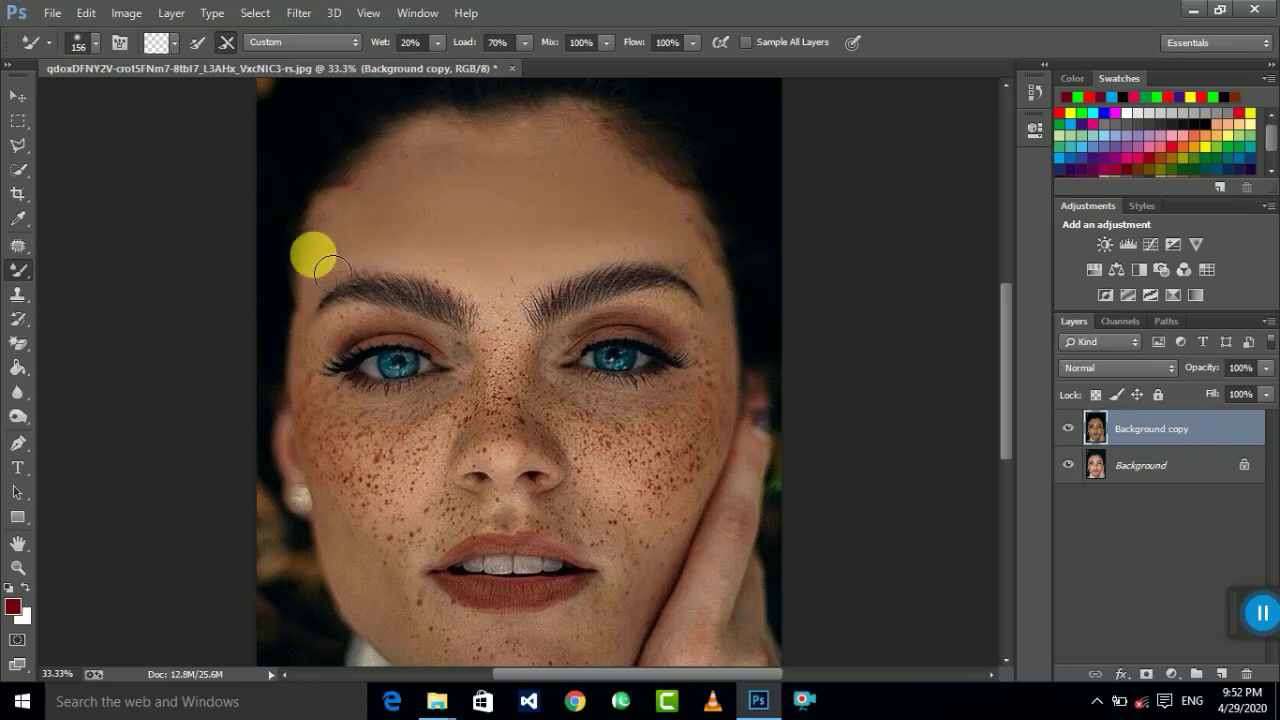
Step: Enlarge the brush to 188 px and smooth the freckles on the cheek
left_click(93, 43)
left_click_drag(176, 107, 181, 100)
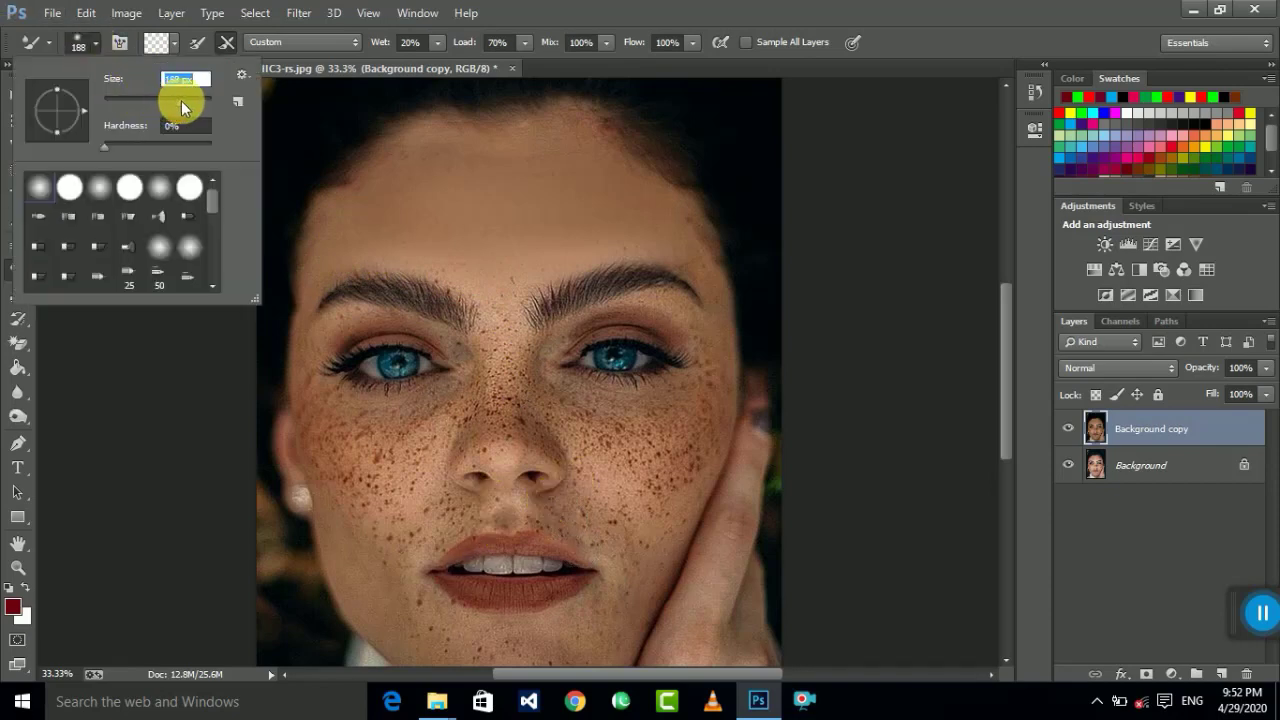
left_click(575, 450)
mouse_move(706, 478)
left_mouse_down()
mouse_move(678, 546)
mouse_move(670, 457)
mouse_move(703, 512)
mouse_move(723, 466)
mouse_move(709, 514)
mouse_move(589, 426)
mouse_move(674, 469)
mouse_move(515, 451)
mouse_move(635, 456)
mouse_move(544, 428)
mouse_move(528, 610)
mouse_move(382, 573)
mouse_move(382, 522)
mouse_move(371, 553)
mouse_move(415, 487)
mouse_move(361, 553)
mouse_move(370, 499)
mouse_move(467, 451)
mouse_move(376, 539)
mouse_move(435, 475)
mouse_move(387, 558)
mouse_move(488, 489)
mouse_move(388, 523)
mouse_move(399, 469)
mouse_move(386, 559)
mouse_move(417, 556)
mouse_move(360, 494)
mouse_move(364, 527)
mouse_move(389, 466)
mouse_move(438, 514)
mouse_move(397, 469)
mouse_move(441, 498)
mouse_move(389, 471)
mouse_move(443, 499)
mouse_move(392, 477)
mouse_move(403, 463)
mouse_move(413, 497)
mouse_move(382, 557)
mouse_move(641, 591)
left_mouse_up()
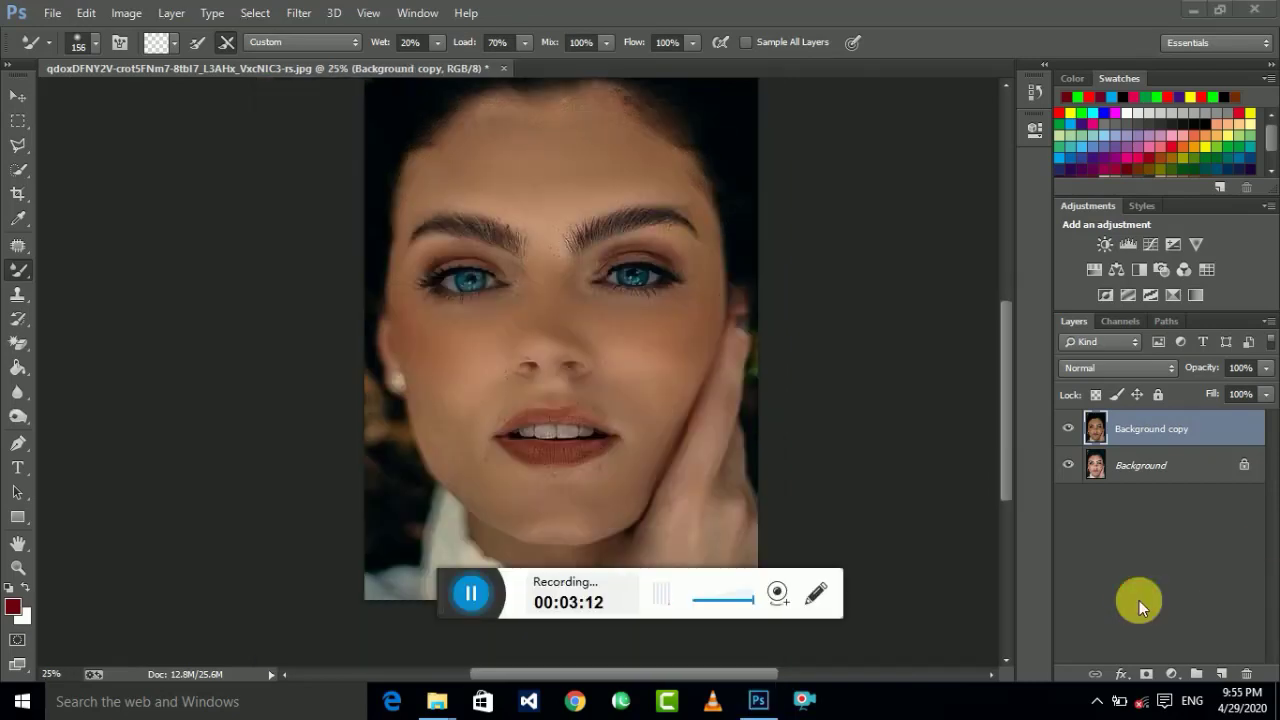
mouse_move(452, 605)
left_mouse_down()
mouse_move(1180, 580)
mouse_move(1125, 591)
left_mouse_up()
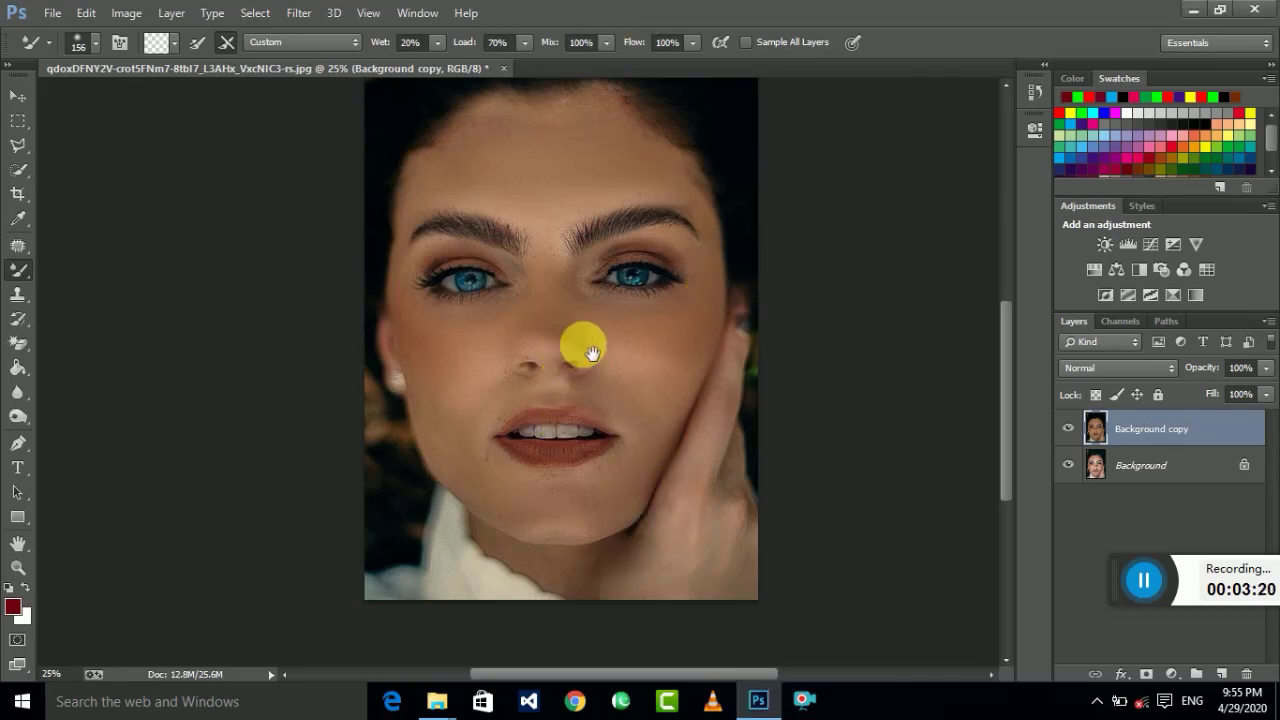
Step: Resize the brush to 177 px and smooth the skin across both cheeks
scroll(557, 343, "up", 1)
left_click(95, 42)
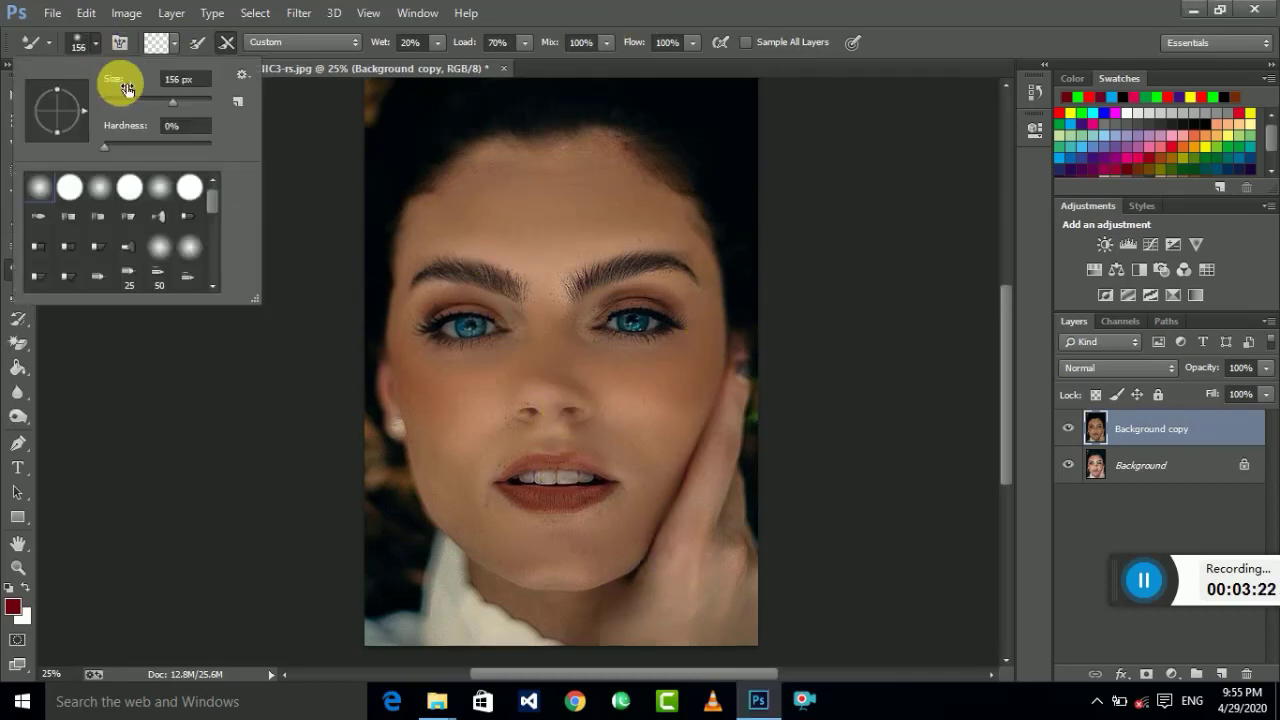
left_click_drag(175, 102, 178, 102)
key("Return")
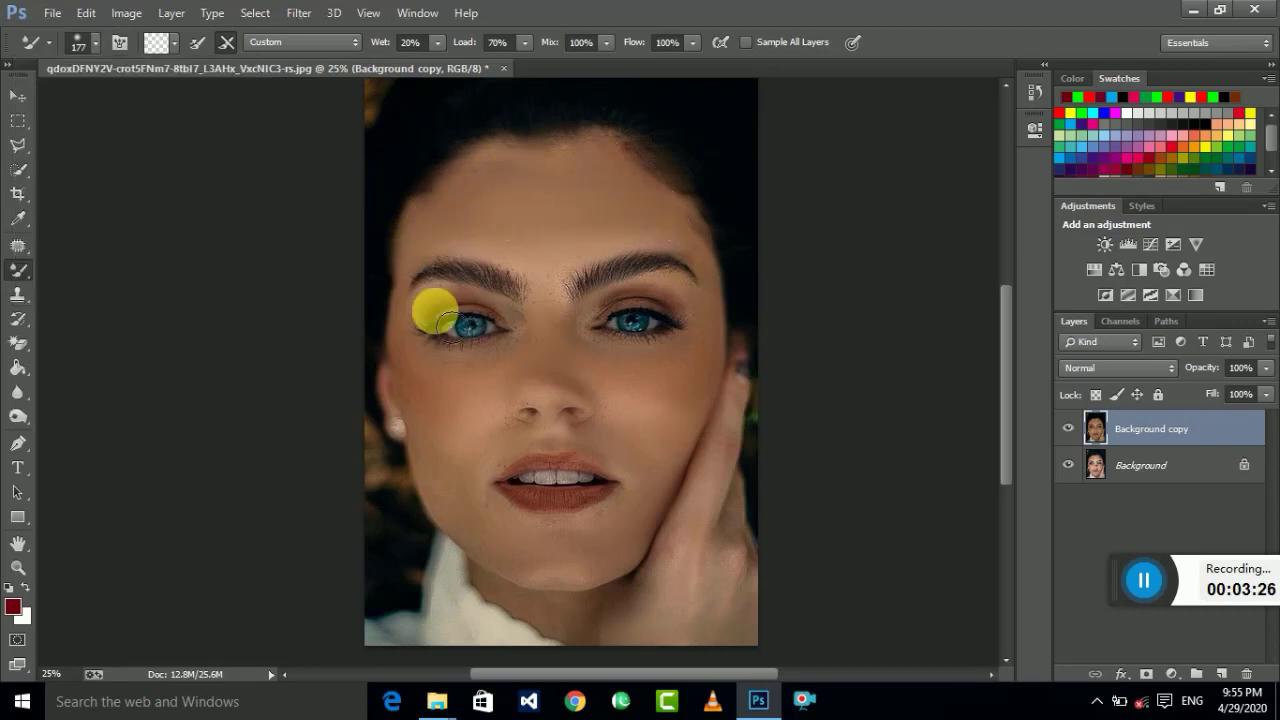
left_click_drag(553, 304, 643, 385)
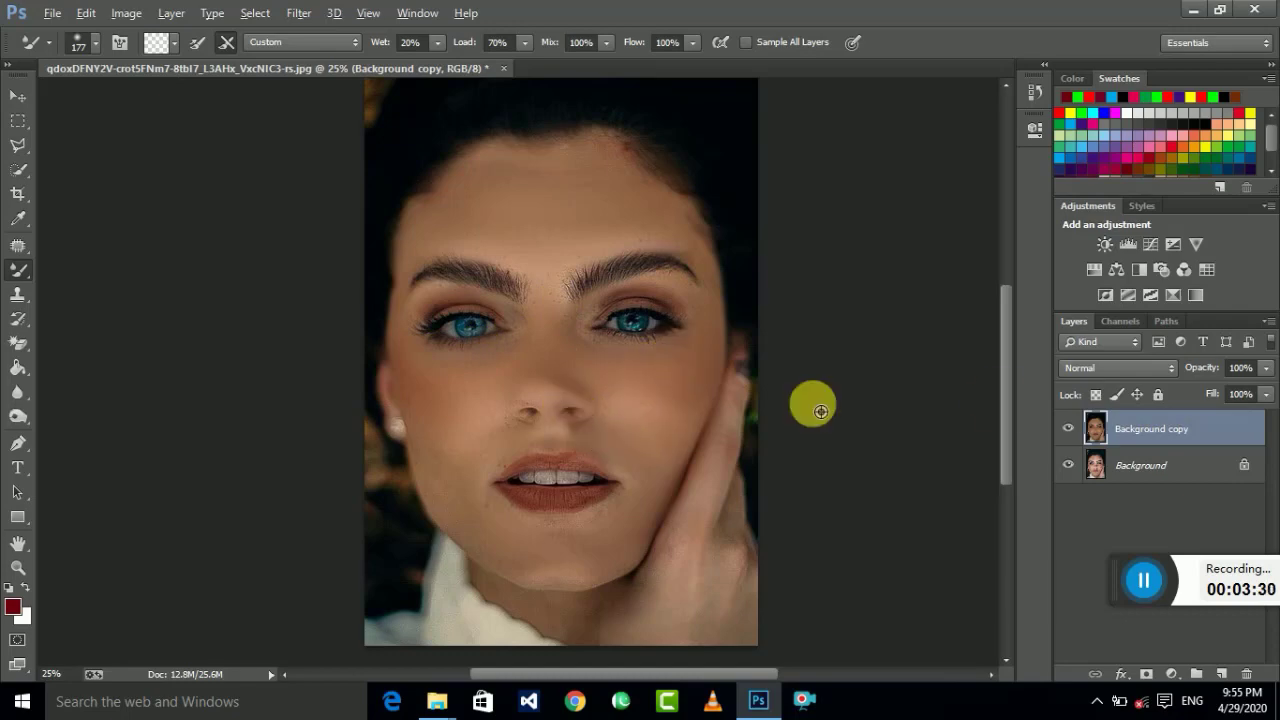
Step: Toggle Background copy visibility to compare, leaving the smoothed layer visible
key("alt")
left_click(1079, 430)
left_click(1079, 430)
left_click(1079, 430)
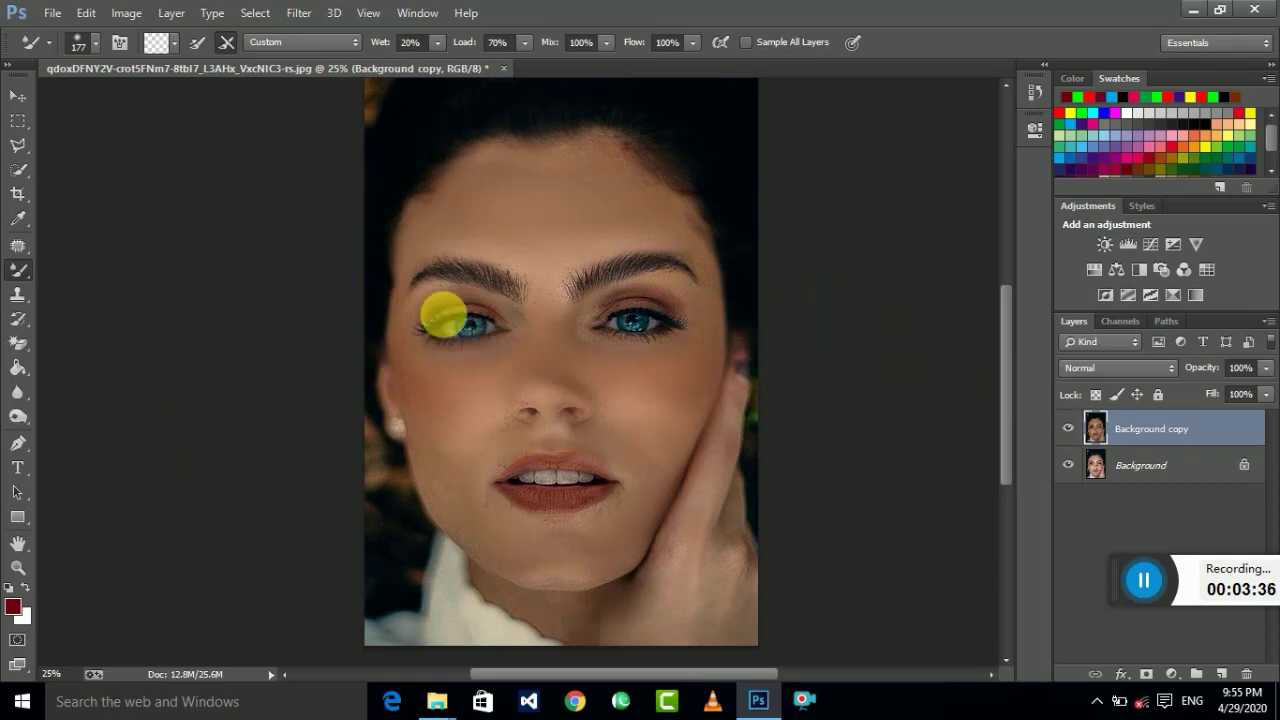
Step: With the 64 px, Midtones, 20% exposure toning tool, darken the inner eyebrows
left_click_drag(15, 420, 94, 434)
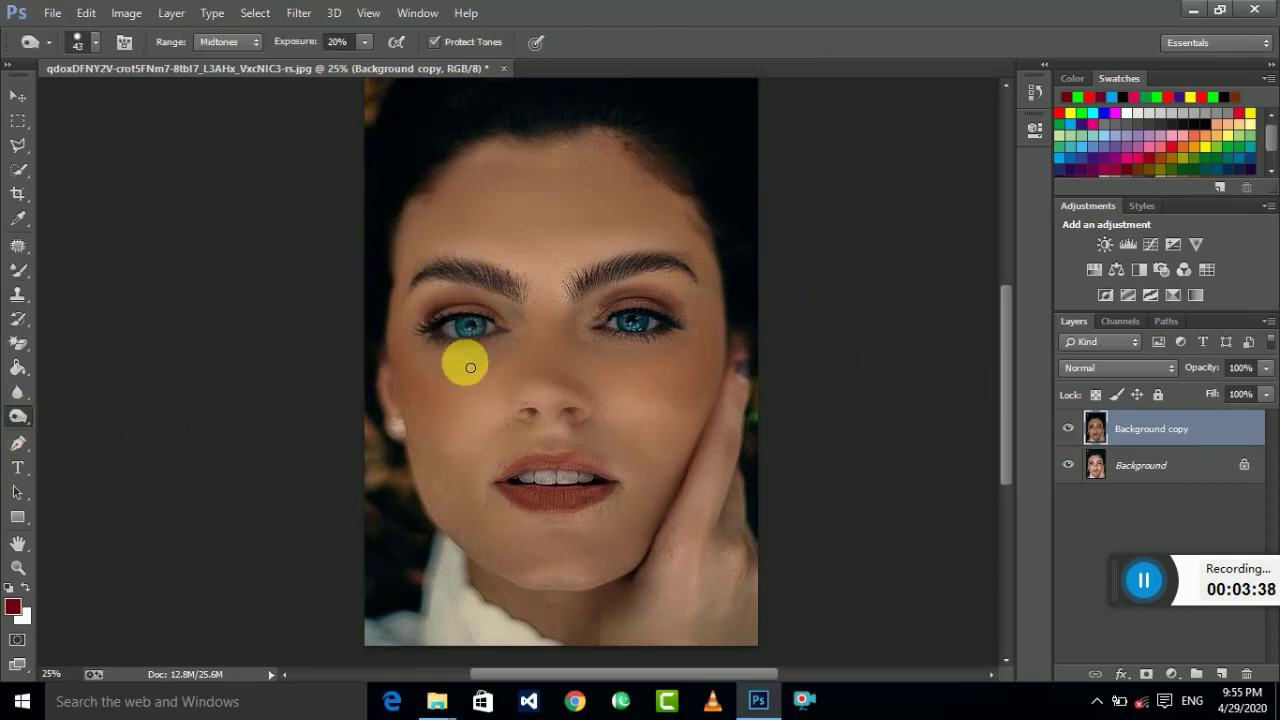
left_click(95, 44)
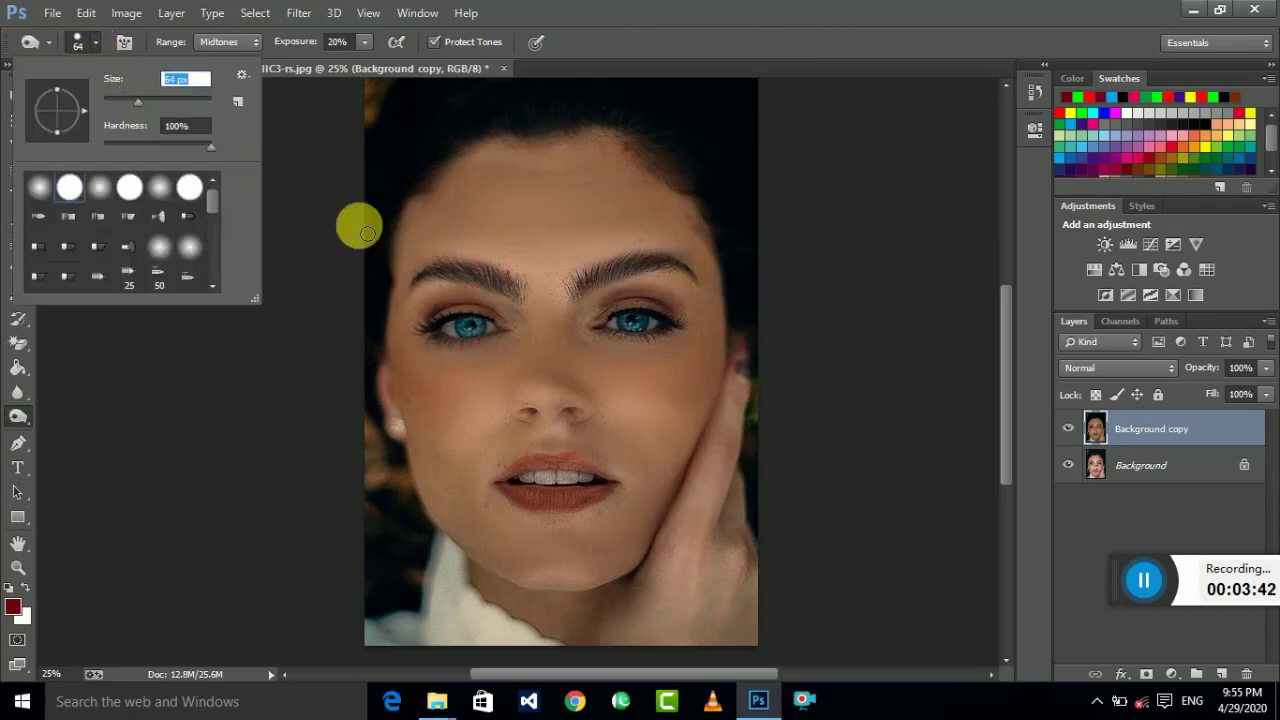
left_click(519, 293)
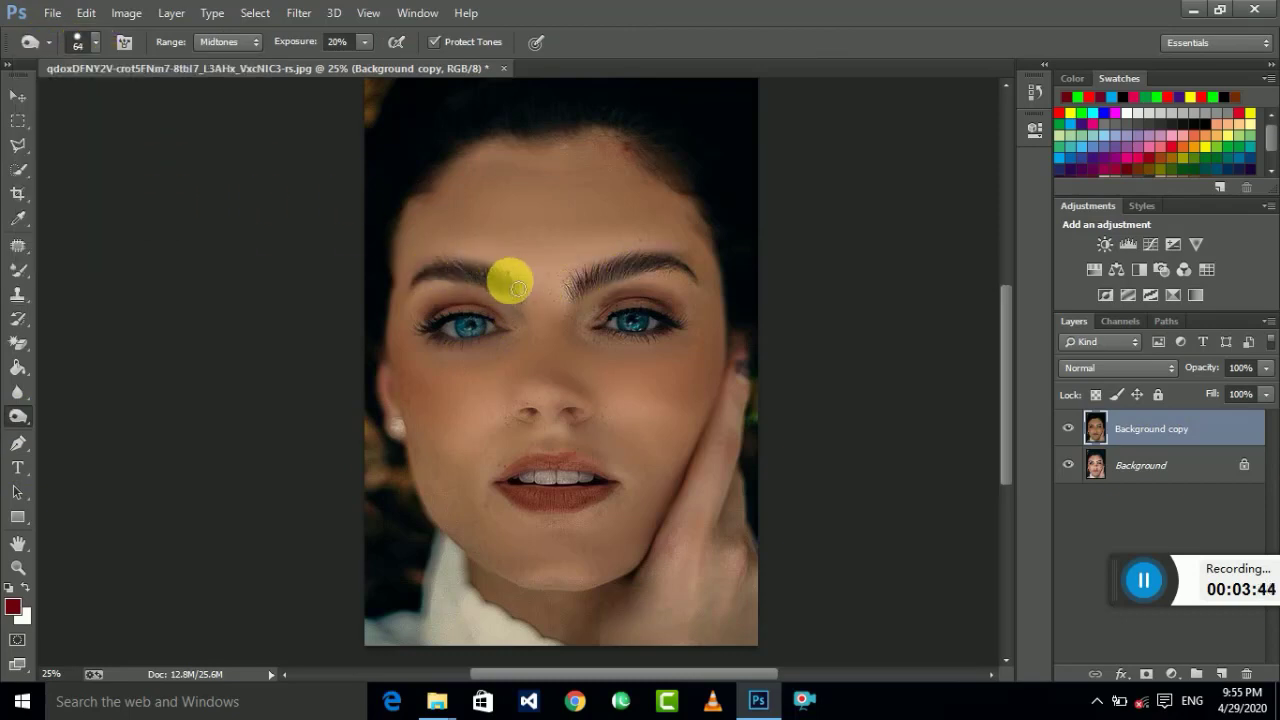
left_click_drag(595, 292, 640, 278)
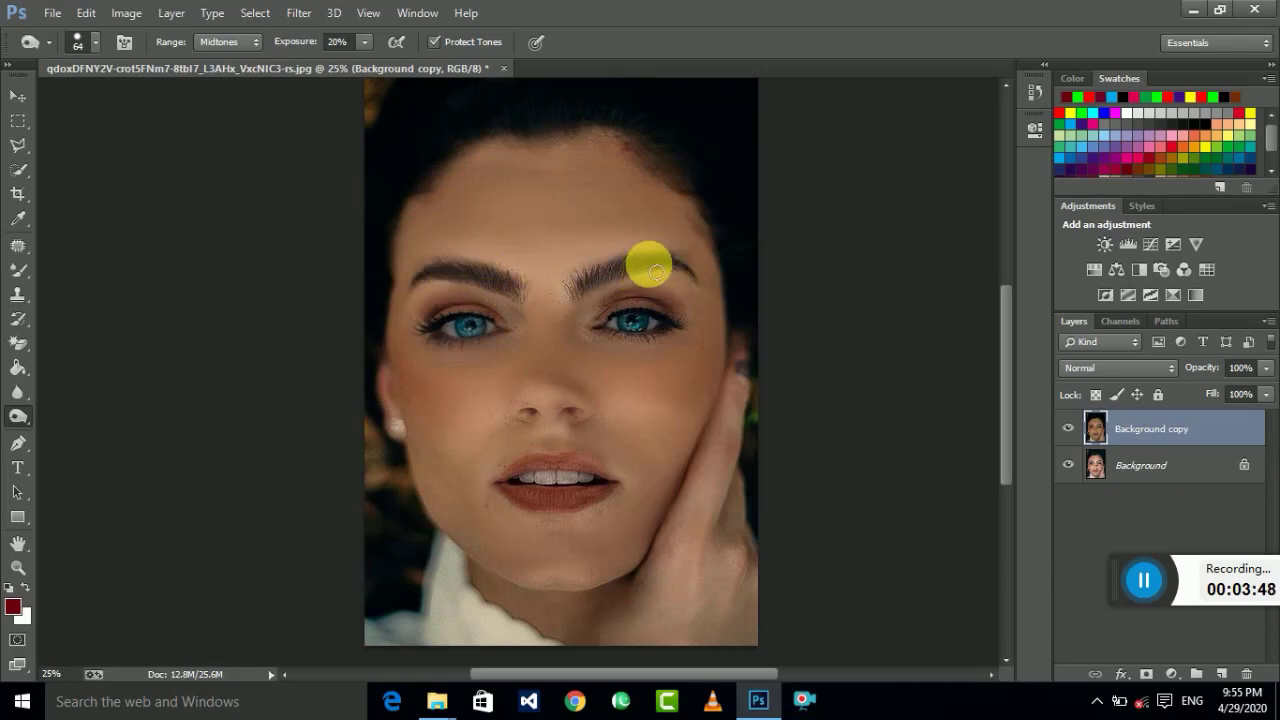
Step: Hide the retouched layer to compare and zoom in to 50% on the mouth
left_click(1068, 428)
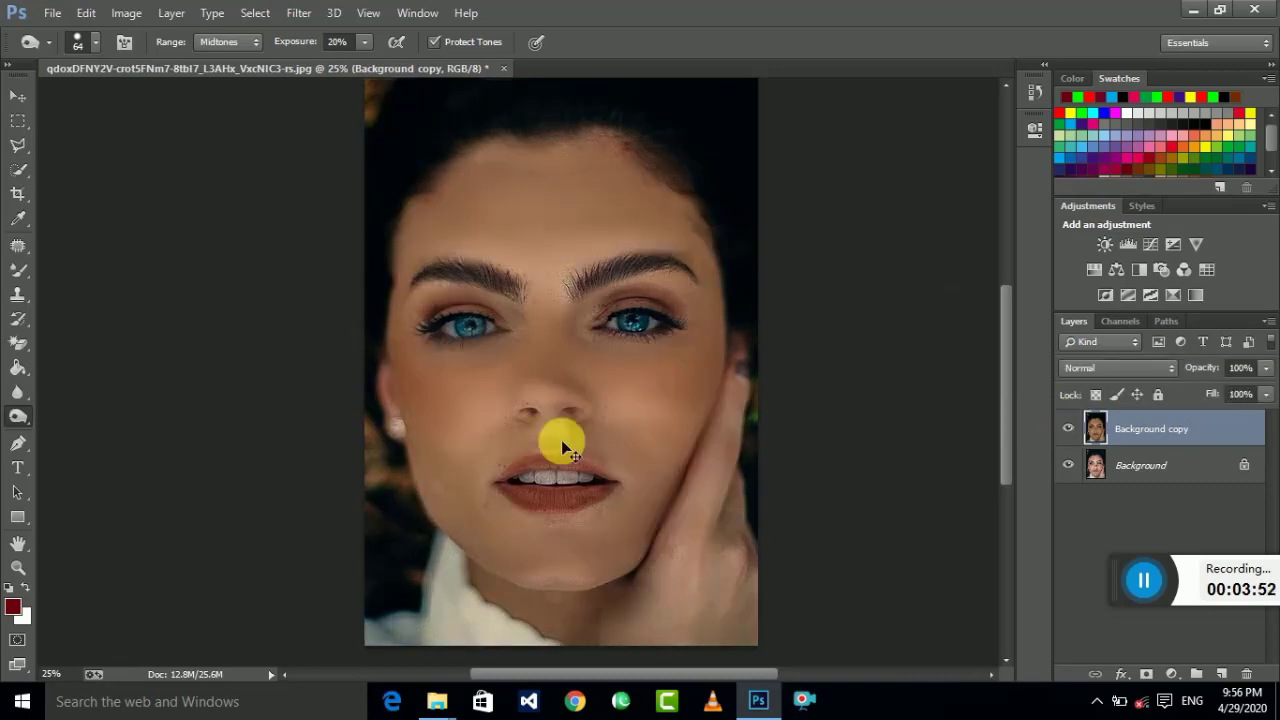
key("ctrl+plus")
scroll(575, 455, "down", 1)
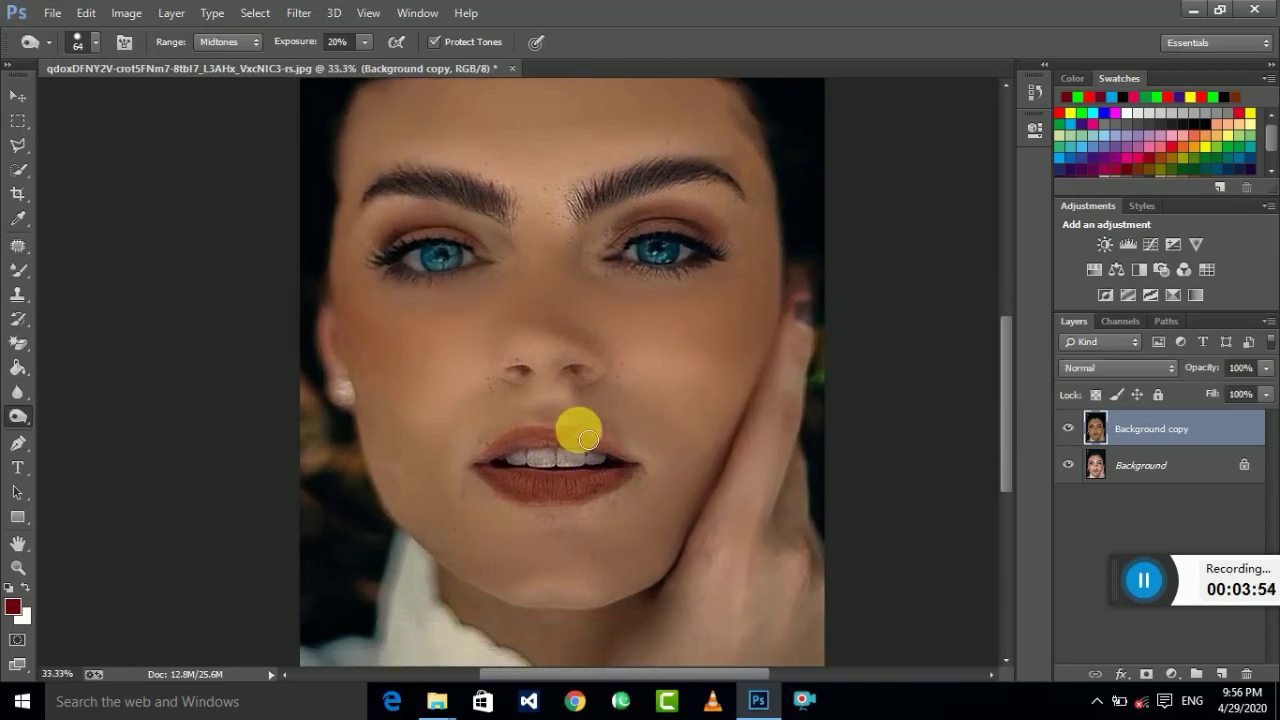
key("ctrl+plus")
scroll(574, 429, "down", 1)
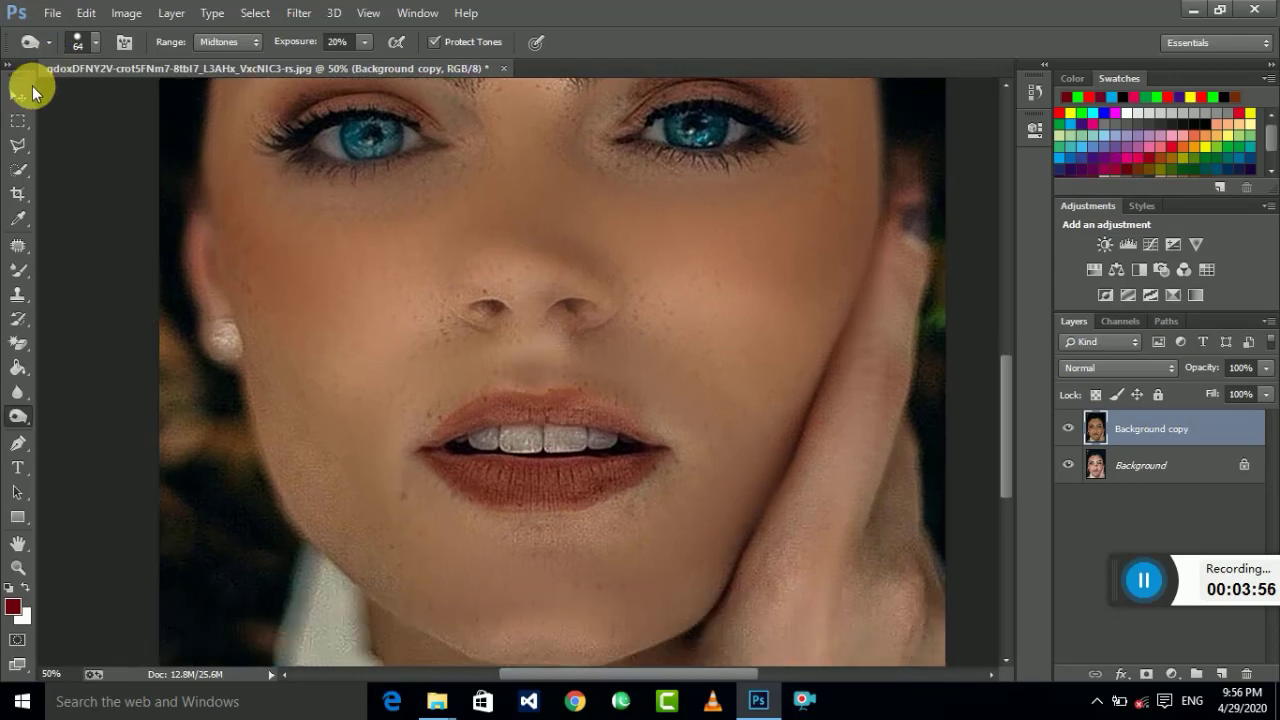
Step: Outline the lips with the Polygonal Lasso, set foreground yellow, and copy them to Layer 1
right_click(18, 146)
left_click(140, 157)
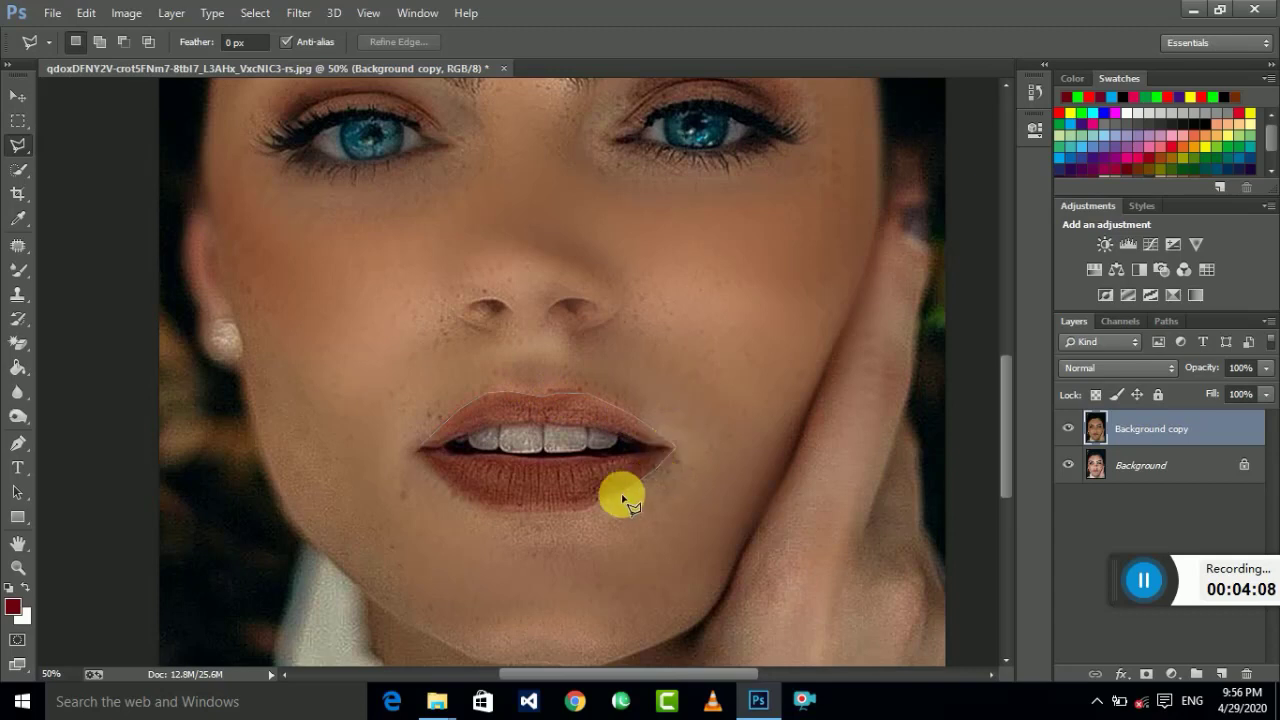
left_click(593, 510)
left_click(428, 455)
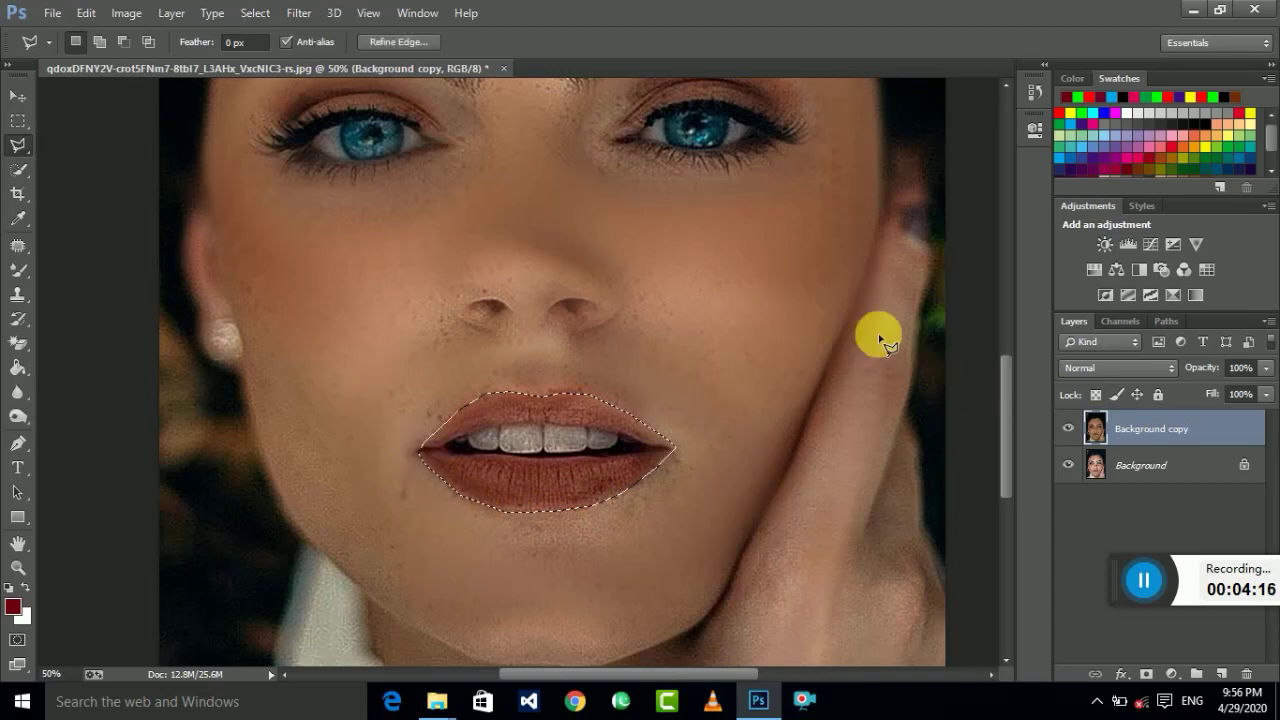
left_click(1069, 113)
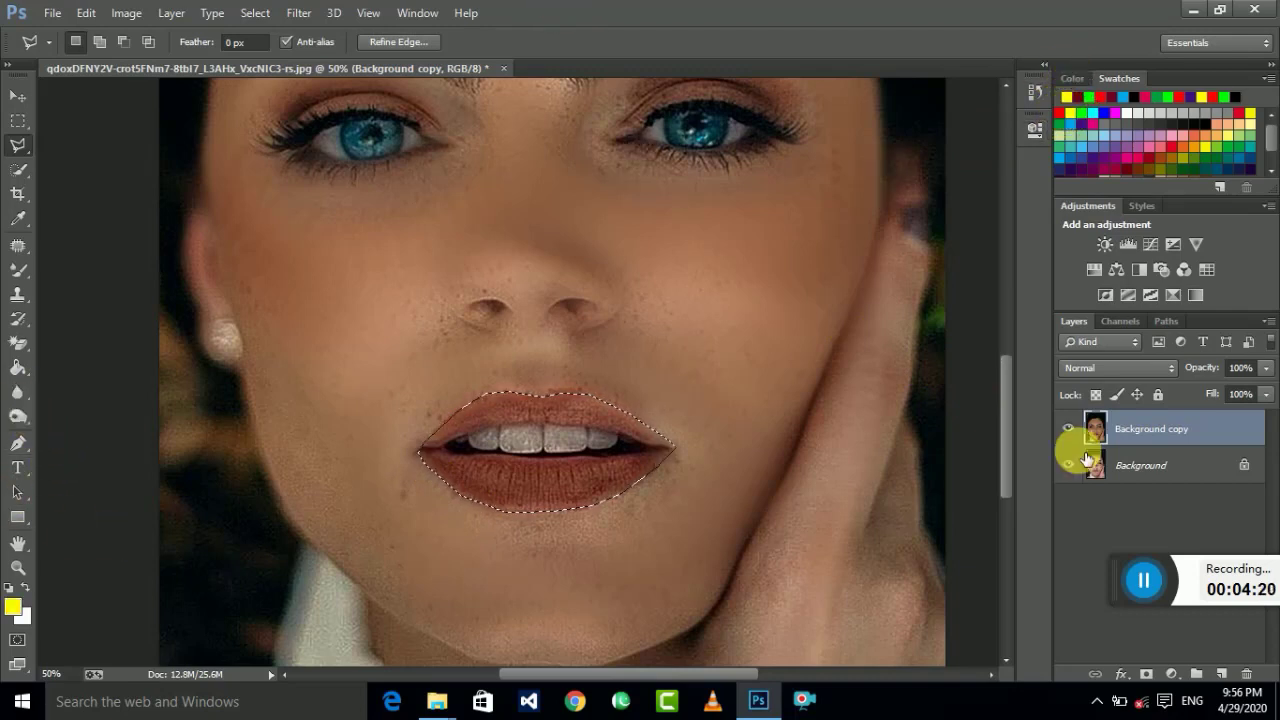
key("ctrl+j")
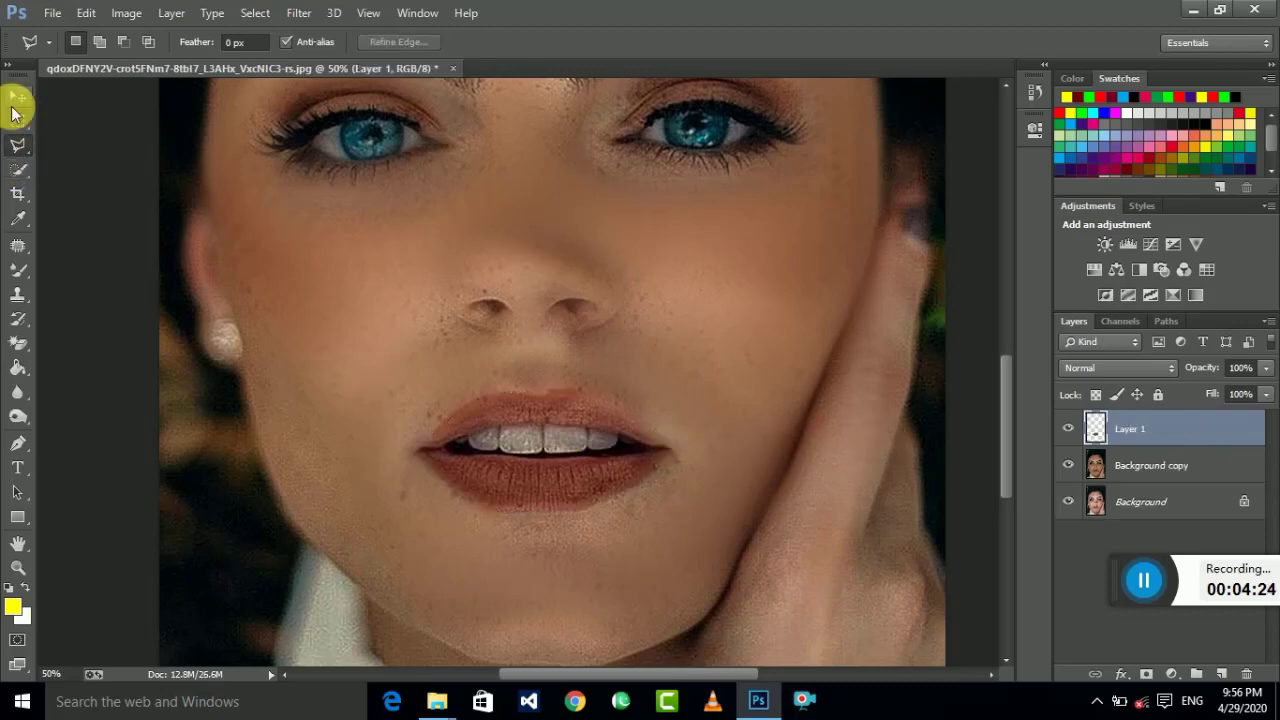
Step: Fill the lip shape on Layer 1 with solid red using the Paint Bucket
left_click(17, 96)
left_click_drag(534, 429, 631, 411)
key("ctrl+z")
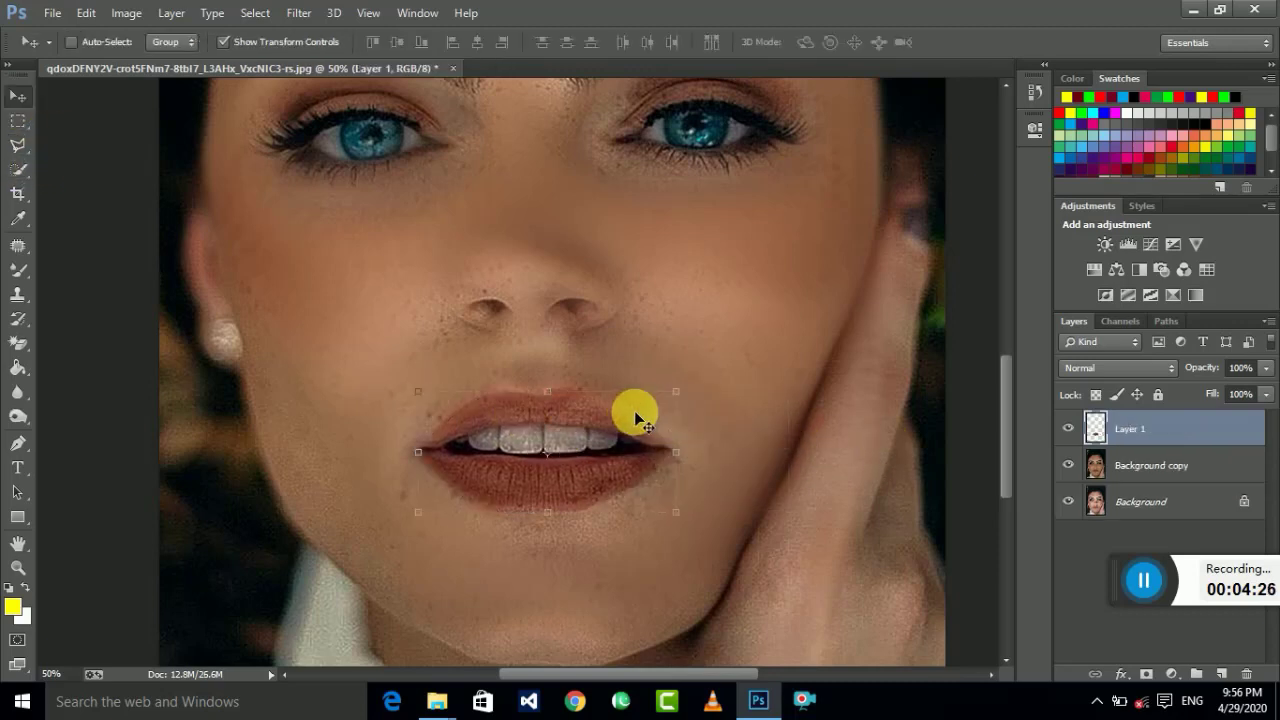
left_click(1061, 113)
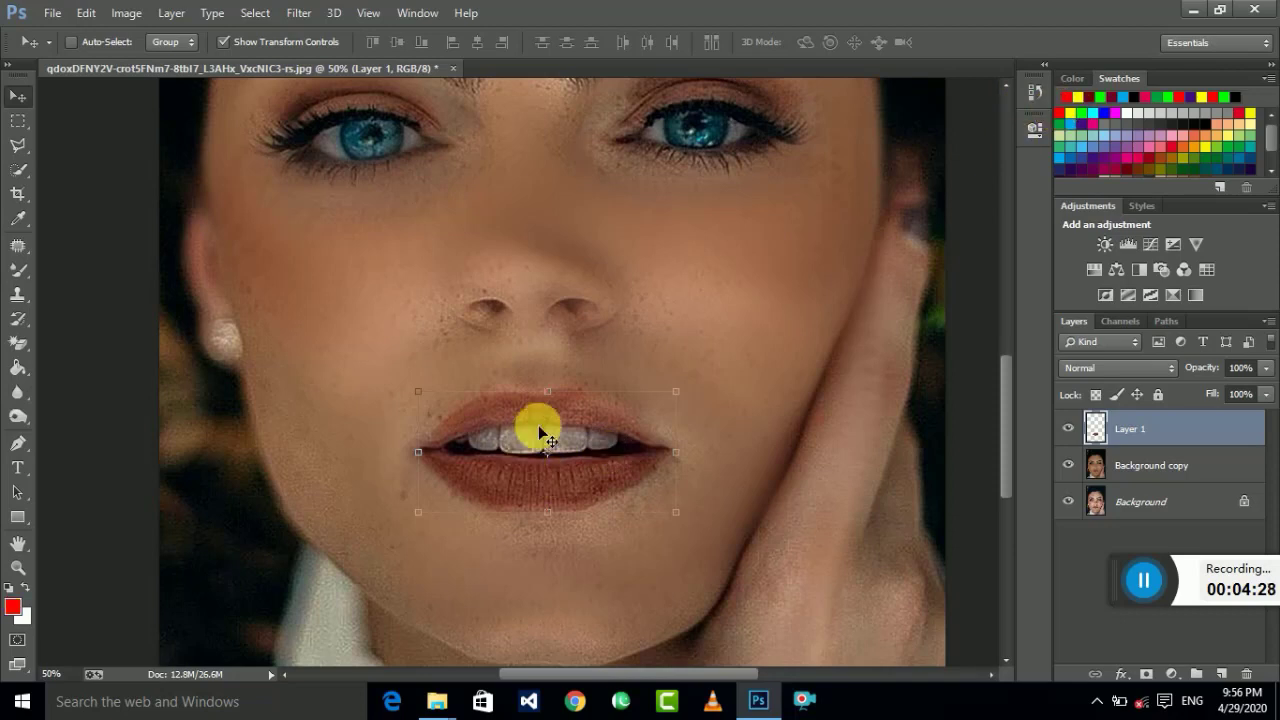
left_click(17, 367)
left_click(100, 388)
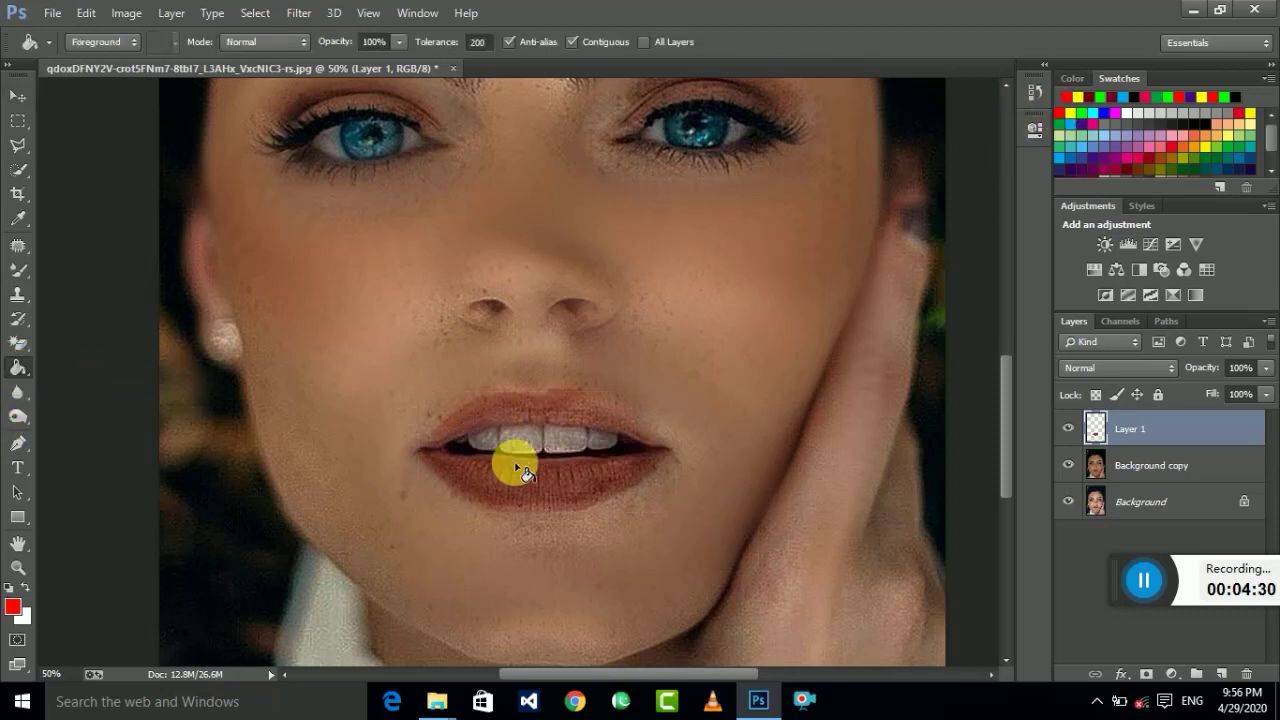
left_click(520, 467)
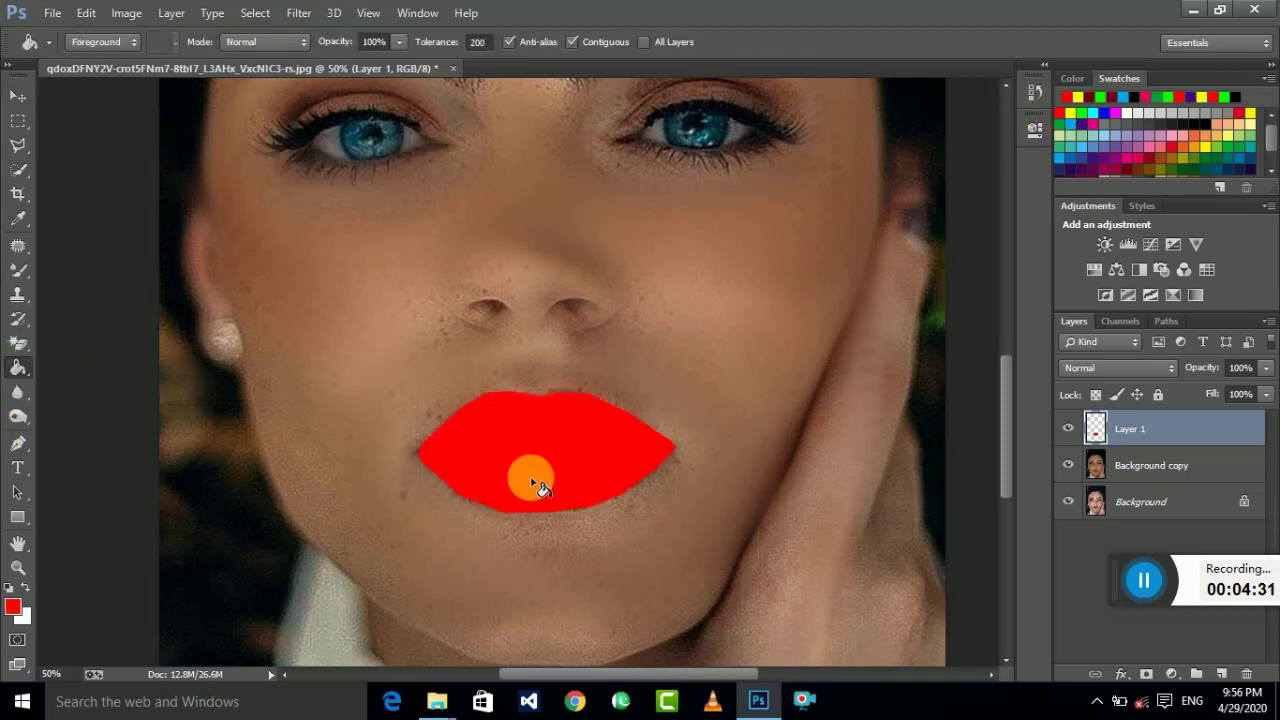
Step: Set Layer 1's blend mode to Multiply and zoom in close on the lips
left_click(1138, 378)
left_click(1129, 69)
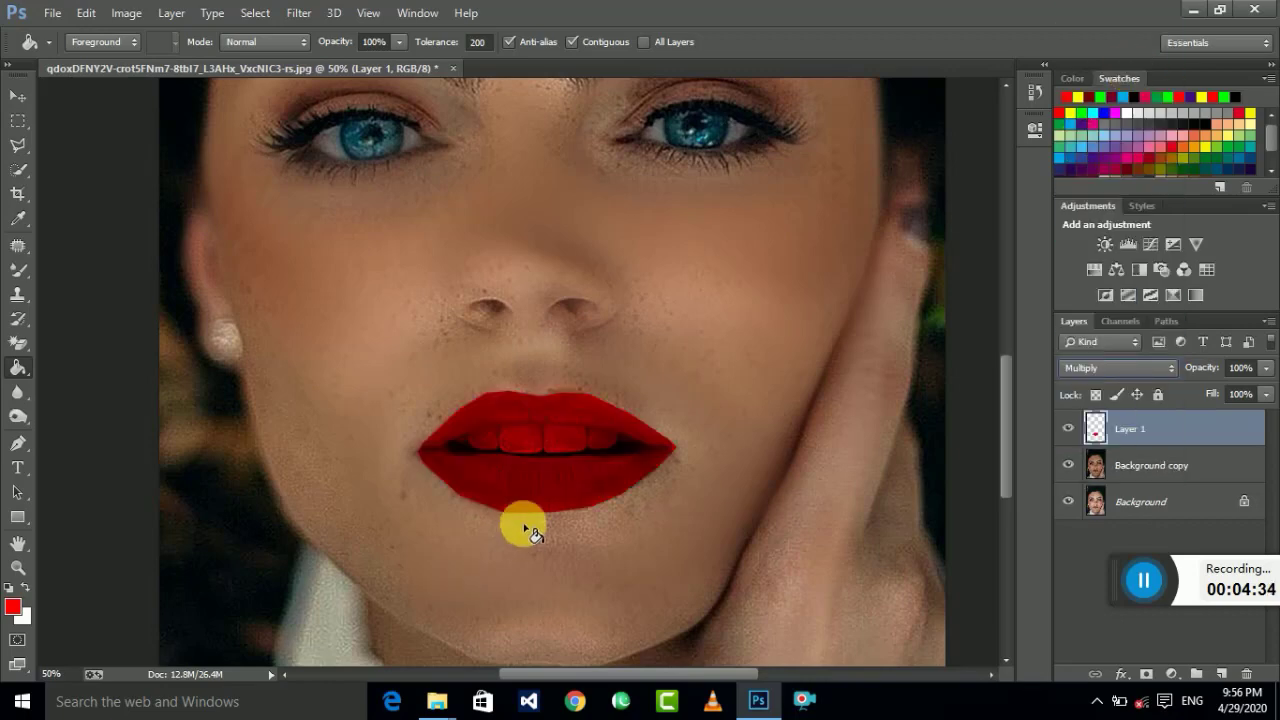
key("ctrl+plus")
key("ctrl+plus")
key("ctrl+plus")
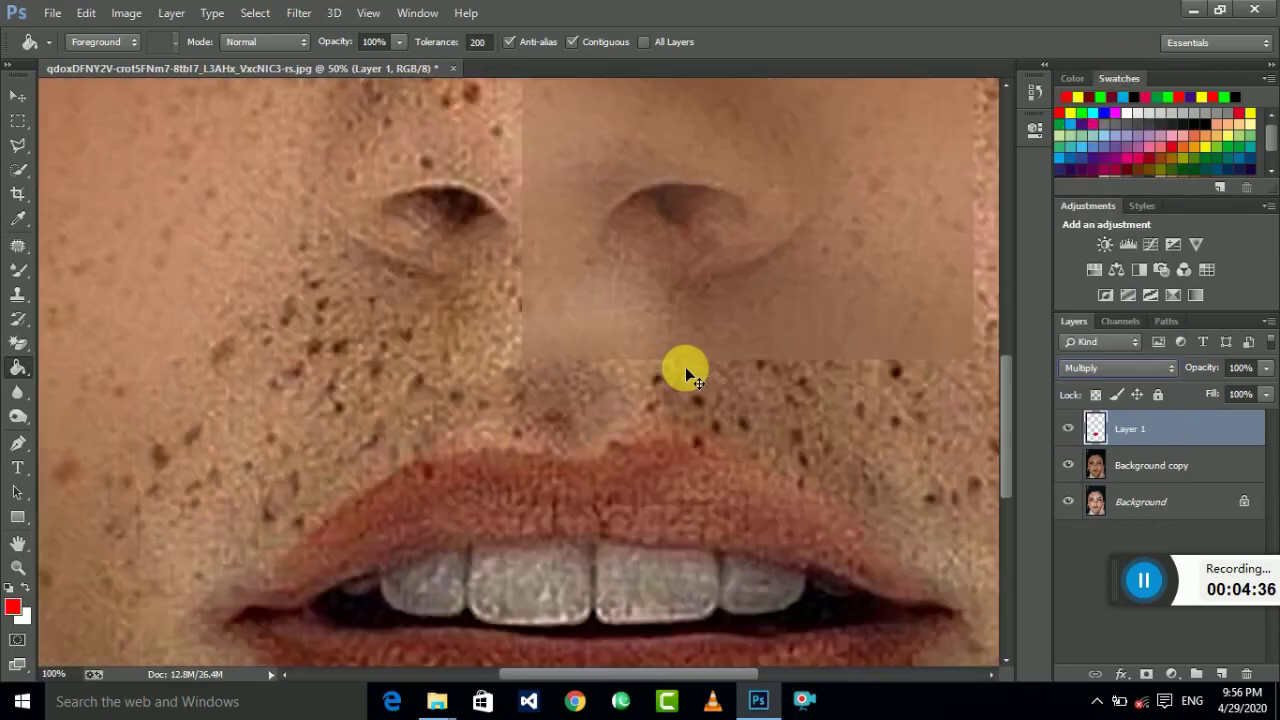
left_click_drag(714, 443, 651, 197)
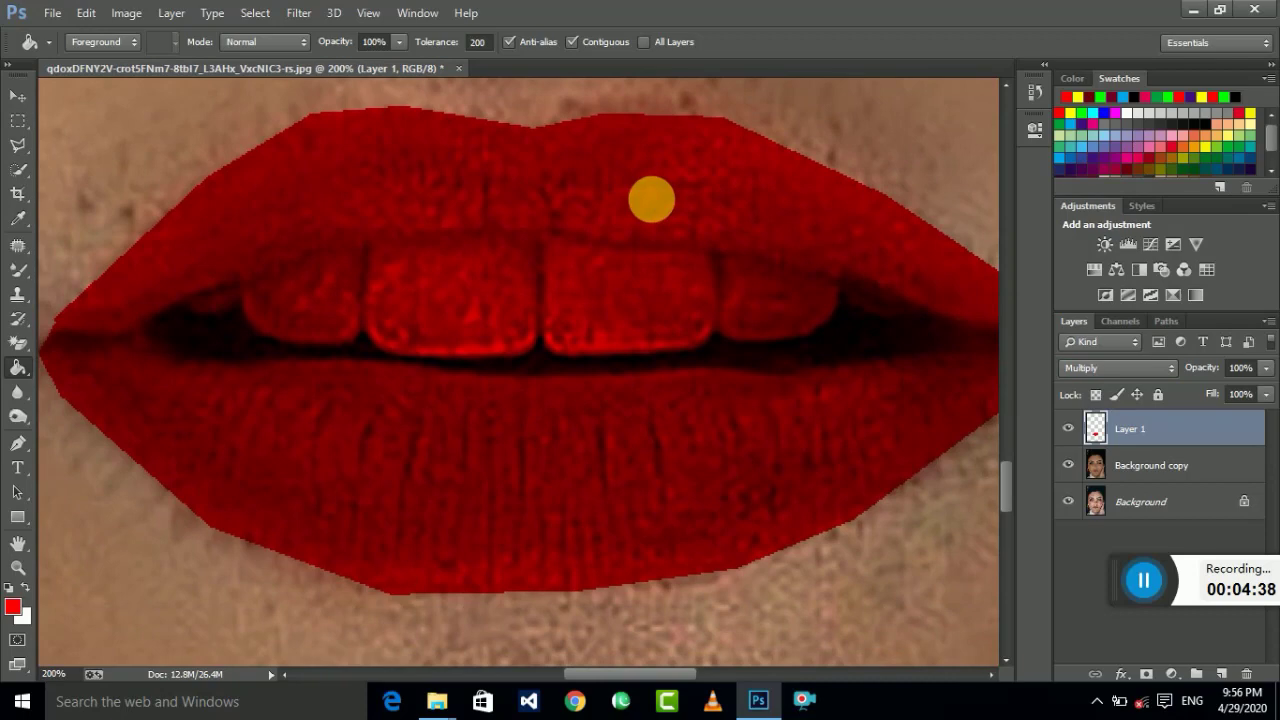
right_click(17, 147)
Step: Trace a Polygonal Lasso outline along the upper teeth edge to the right mouth corner
left_click(120, 158)
left_click(131, 341)
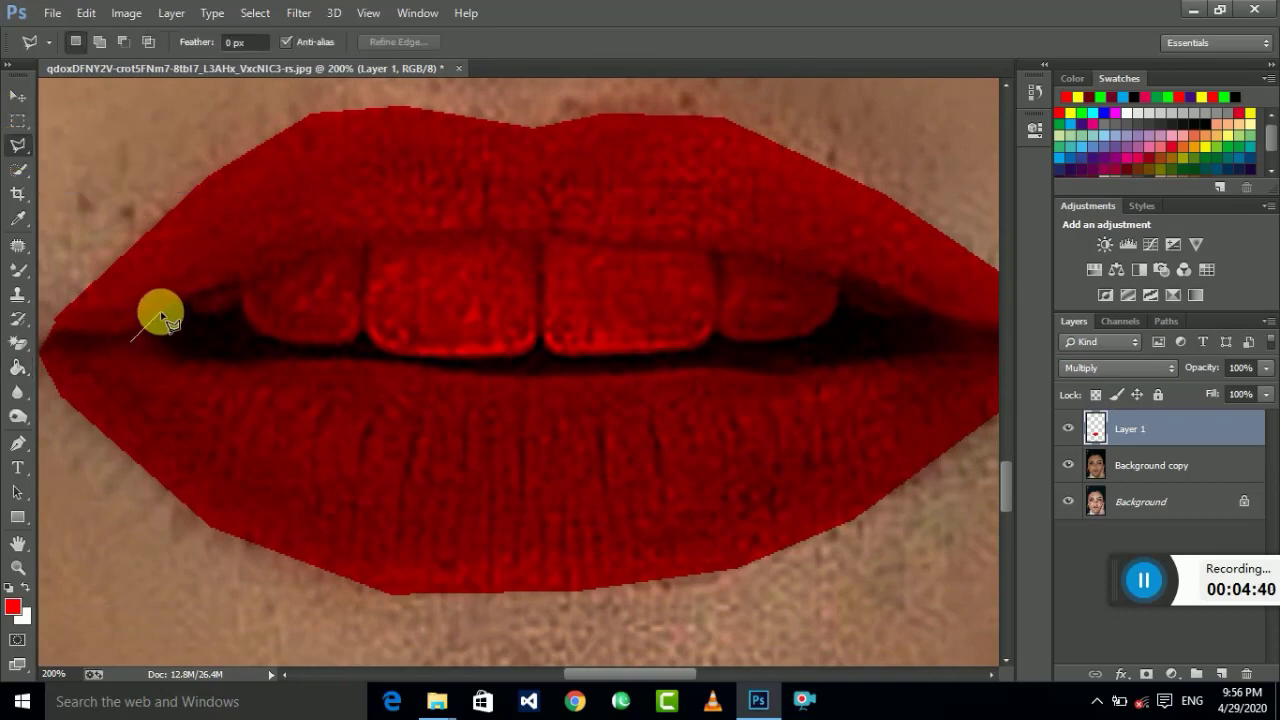
left_click(160, 311)
left_click(218, 289)
left_click(352, 241)
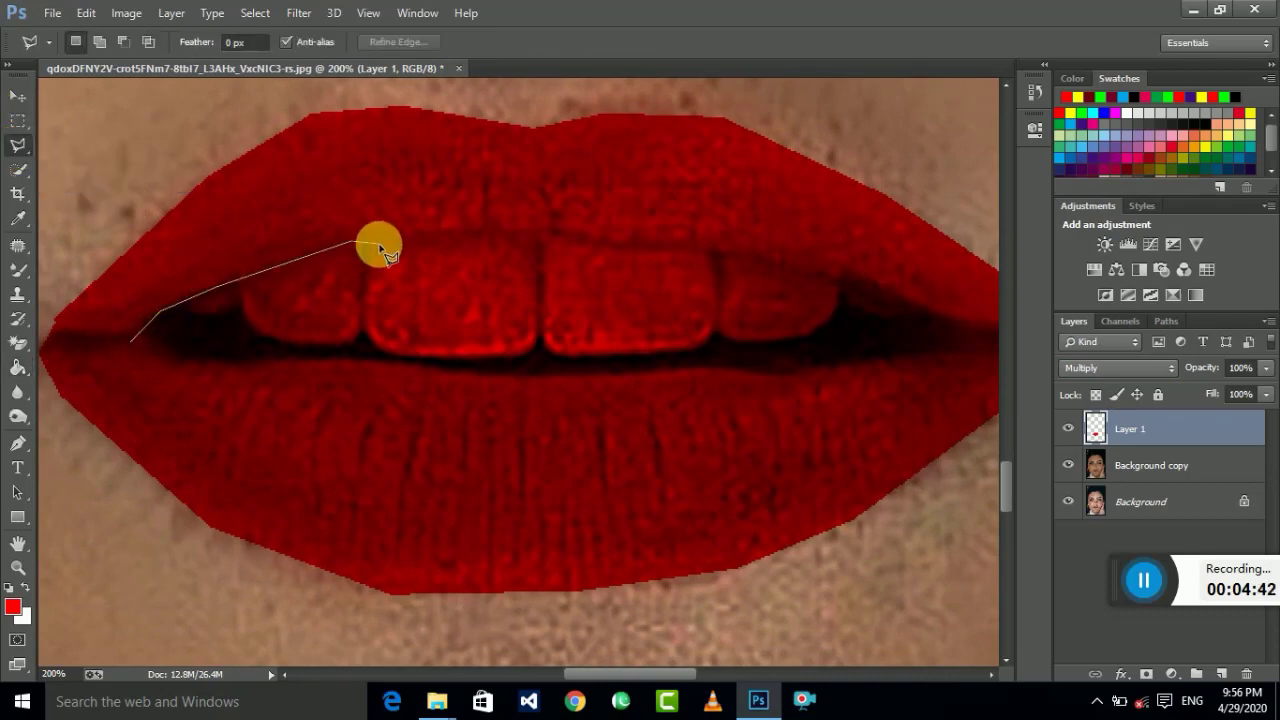
left_click(515, 233)
left_click(614, 237)
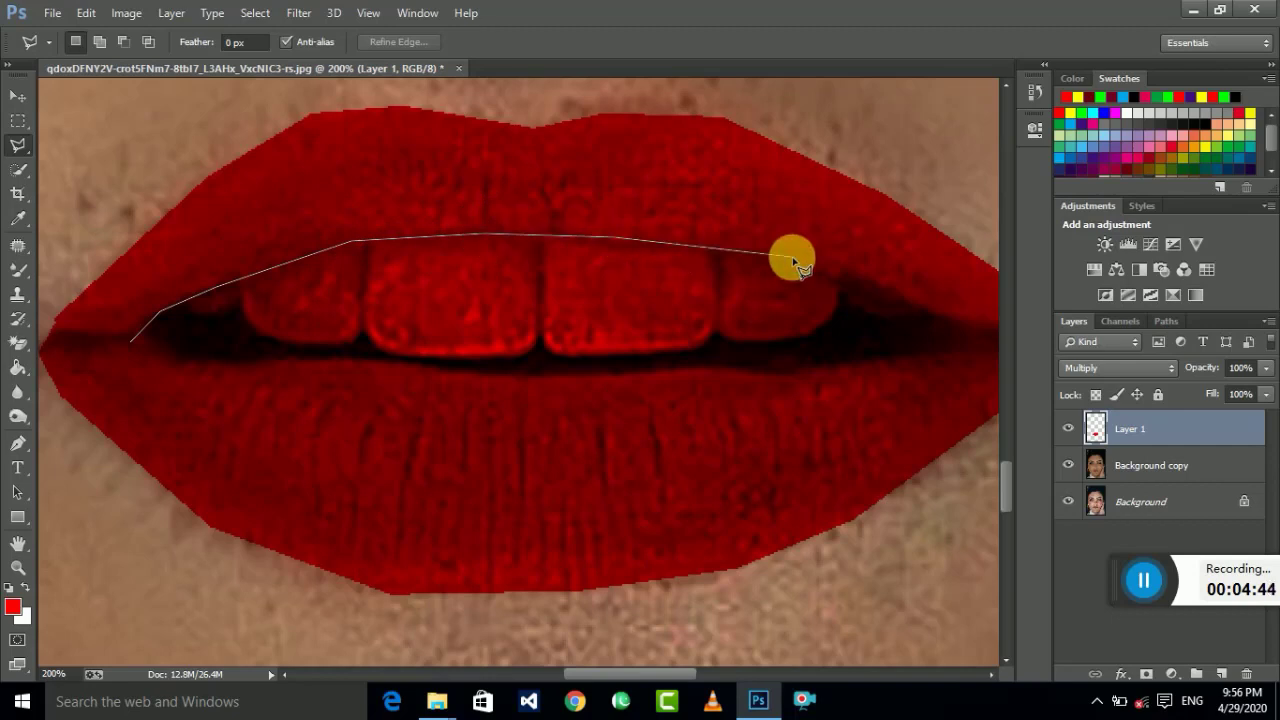
left_click(791, 257)
left_click_drag(942, 320, 815, 260)
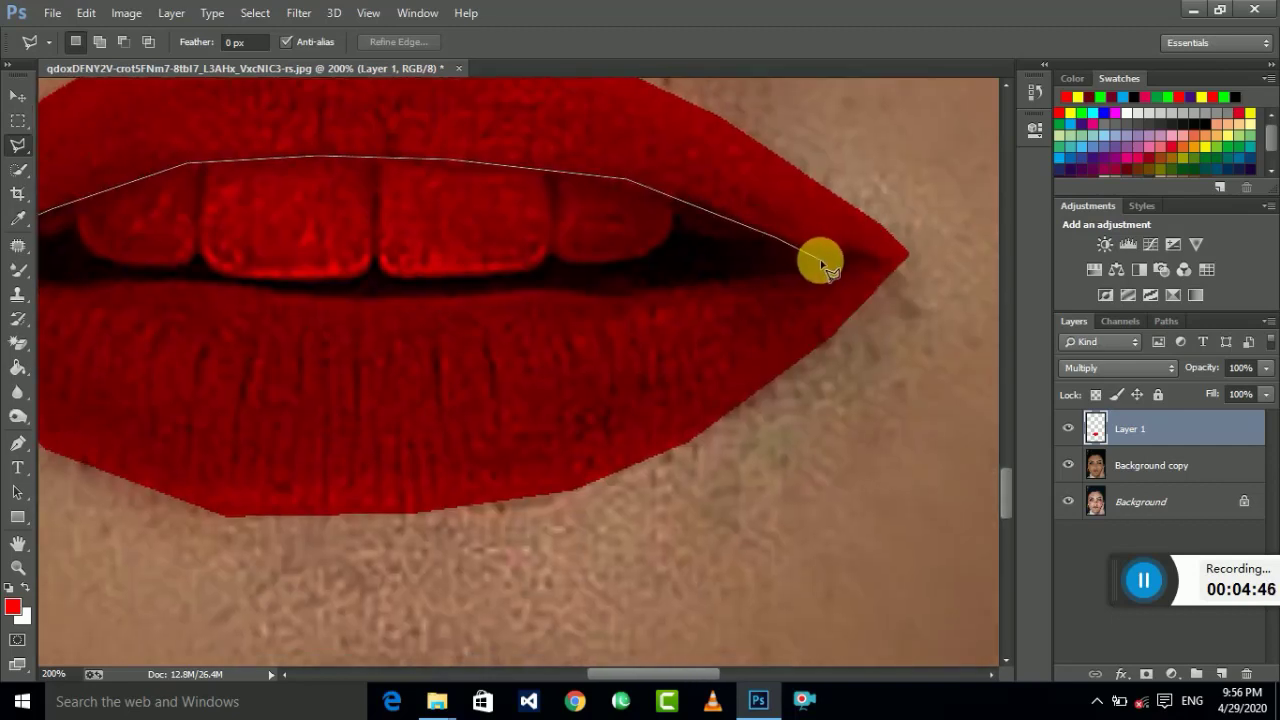
left_click(845, 265)
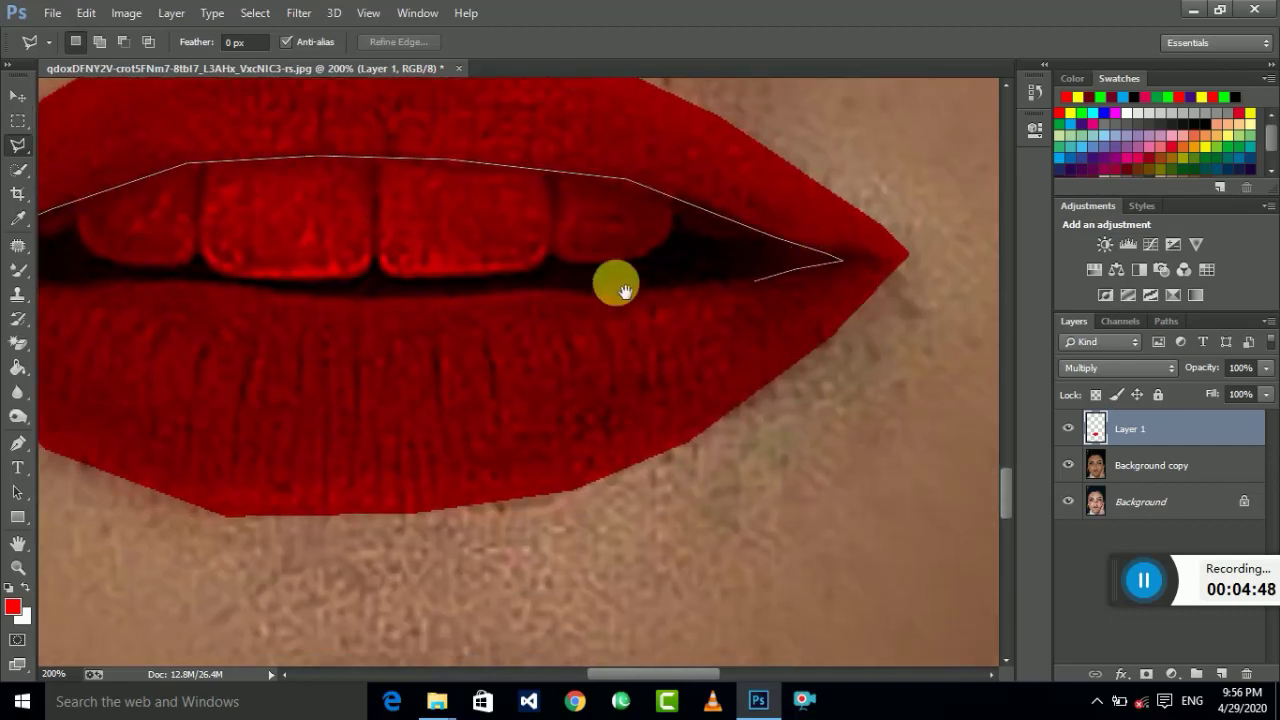
left_click_drag(614, 280, 778, 300)
Step: Close the outline along the lower teeth edge and delete the red fill inside it
left_click(782, 304)
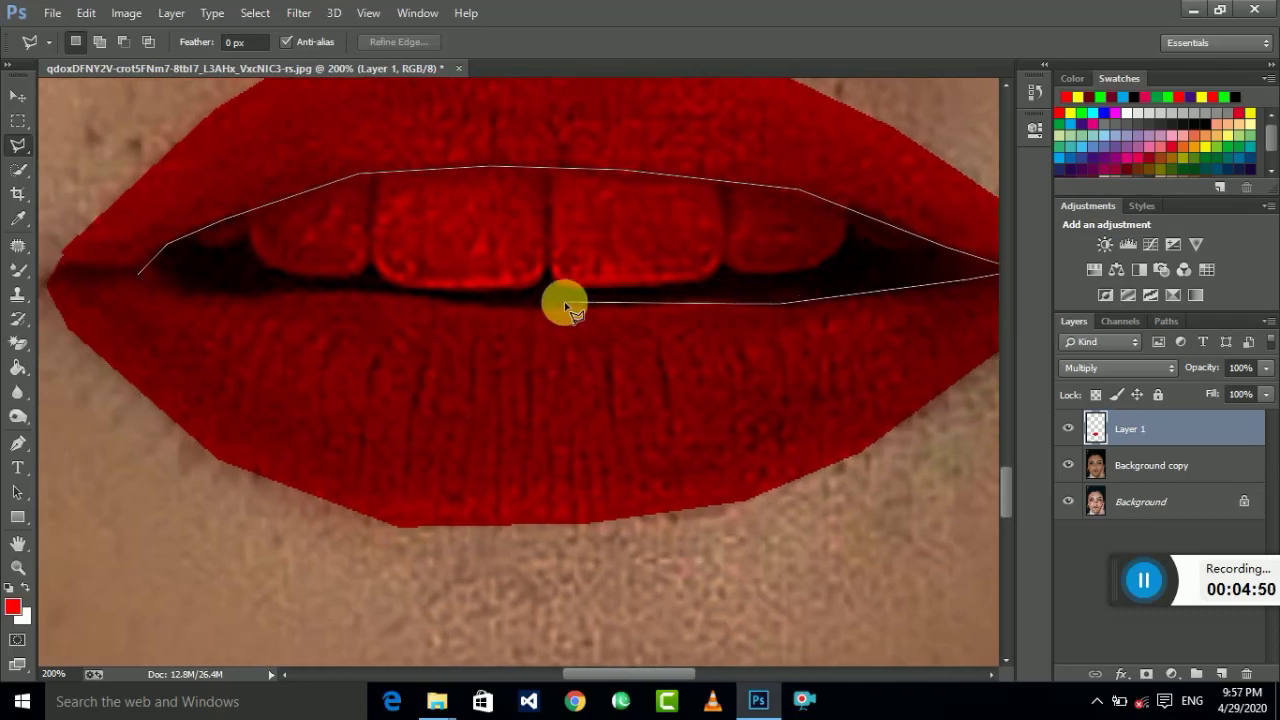
left_click(527, 313)
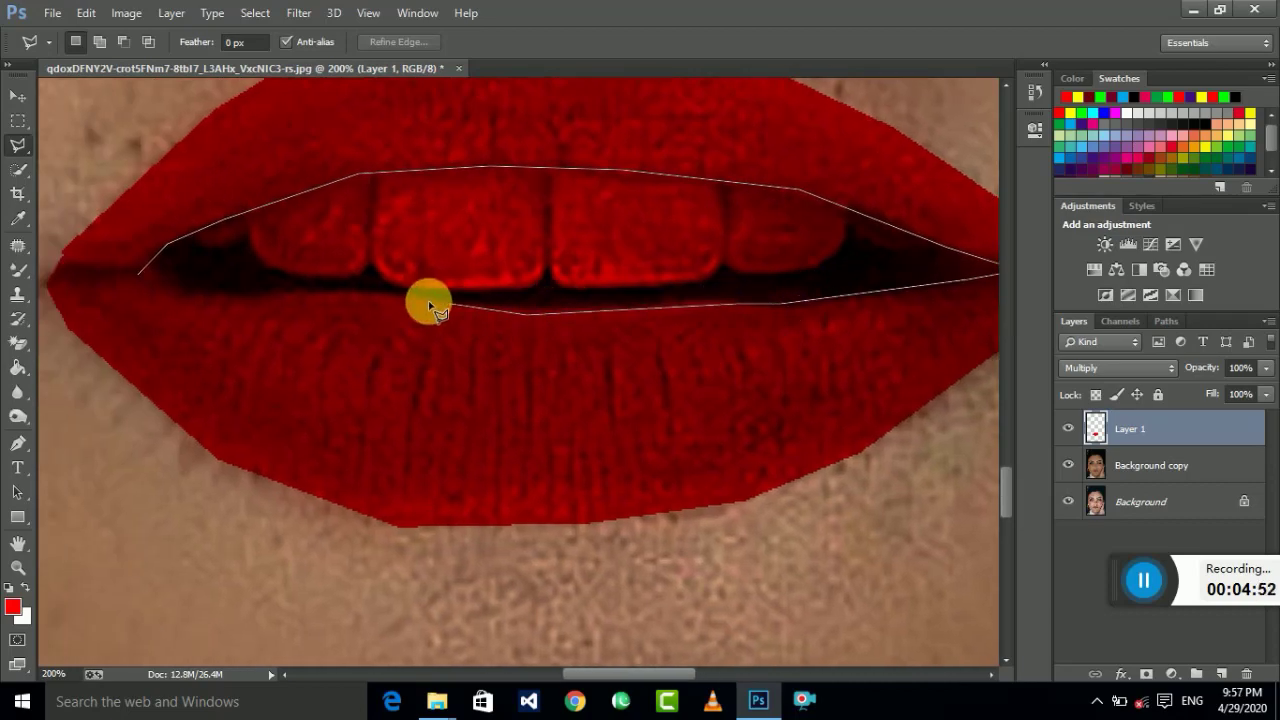
left_click(412, 294)
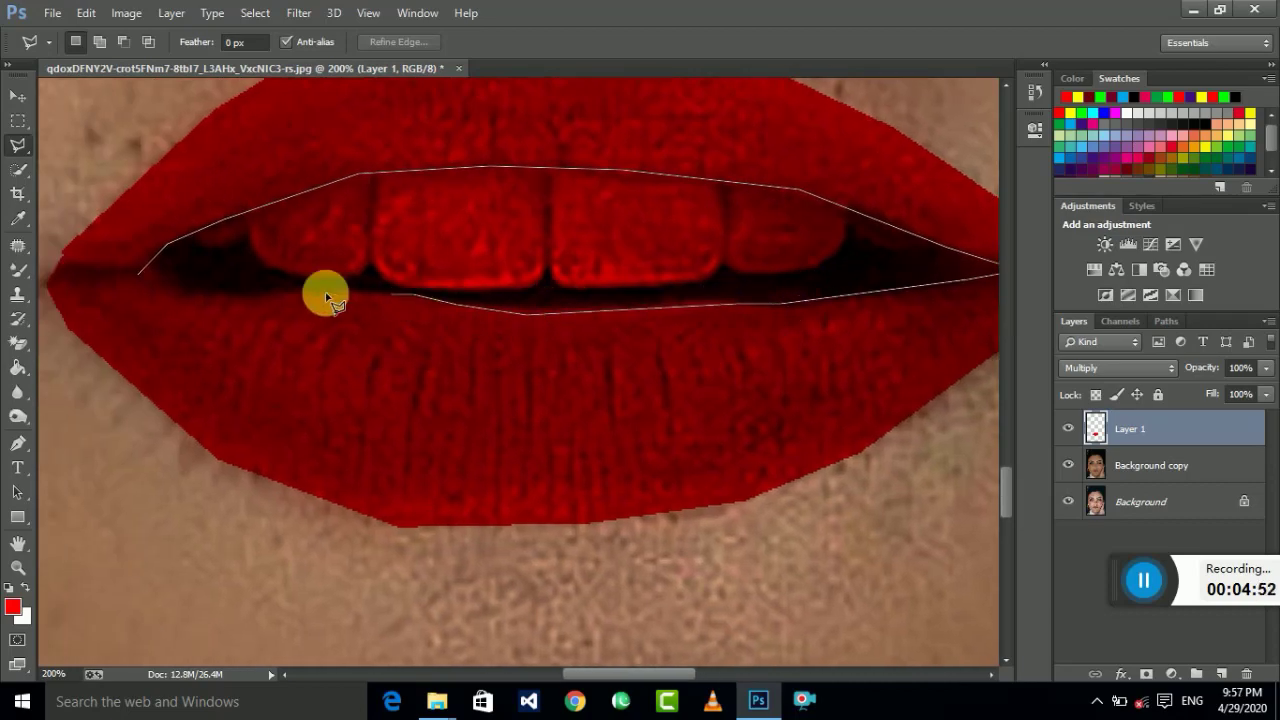
left_click(143, 282)
key("ctrl+minus")
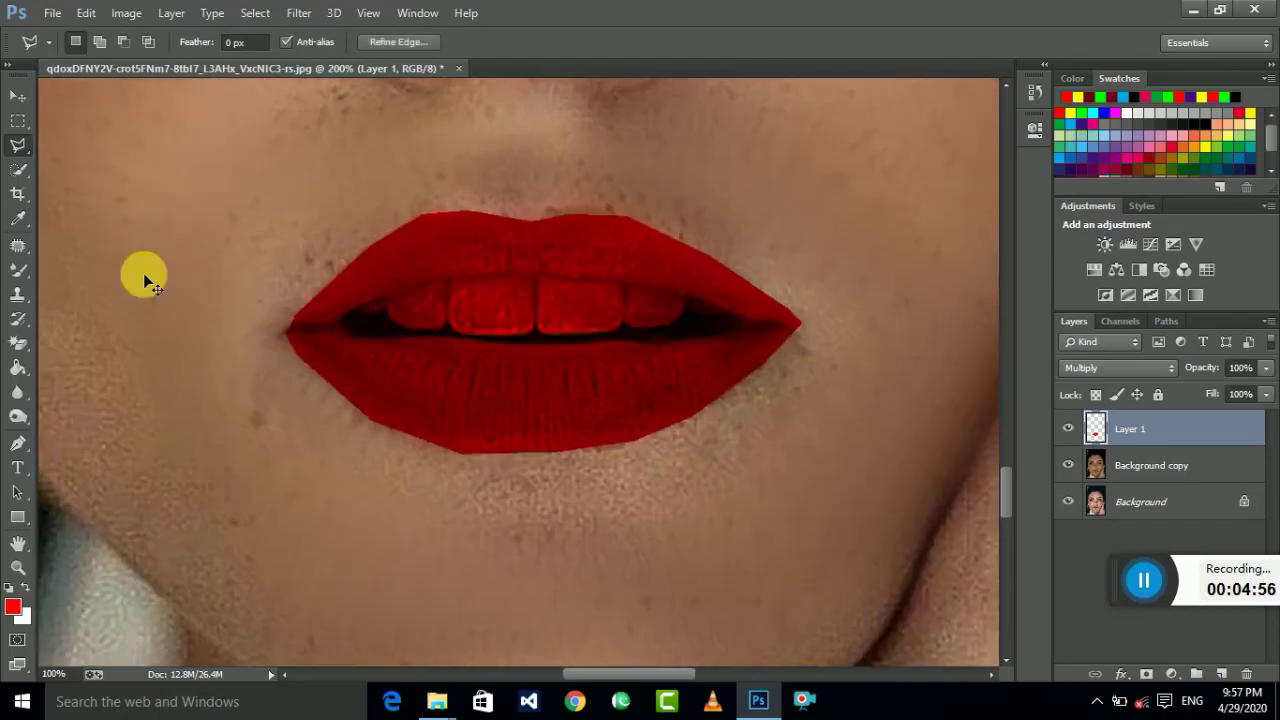
key("ctrl+minus")
key("ctrl+minus")
key("Delete")
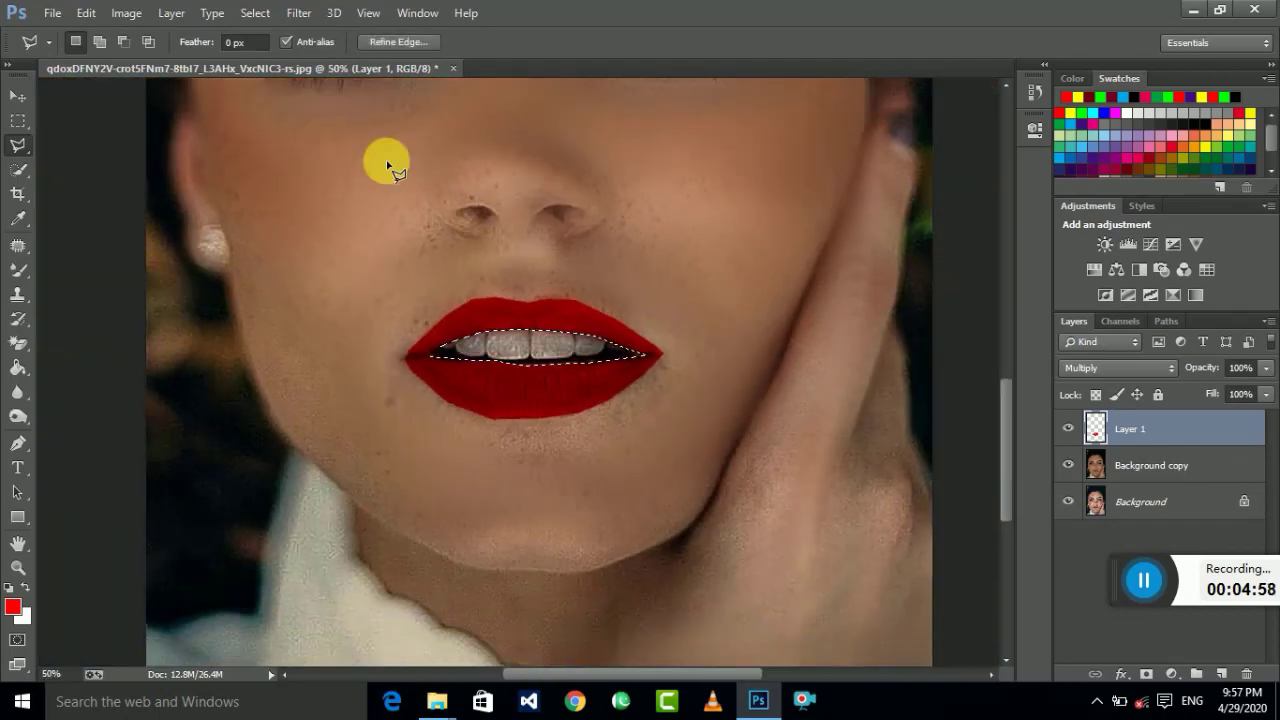
key("ctrl+plus")
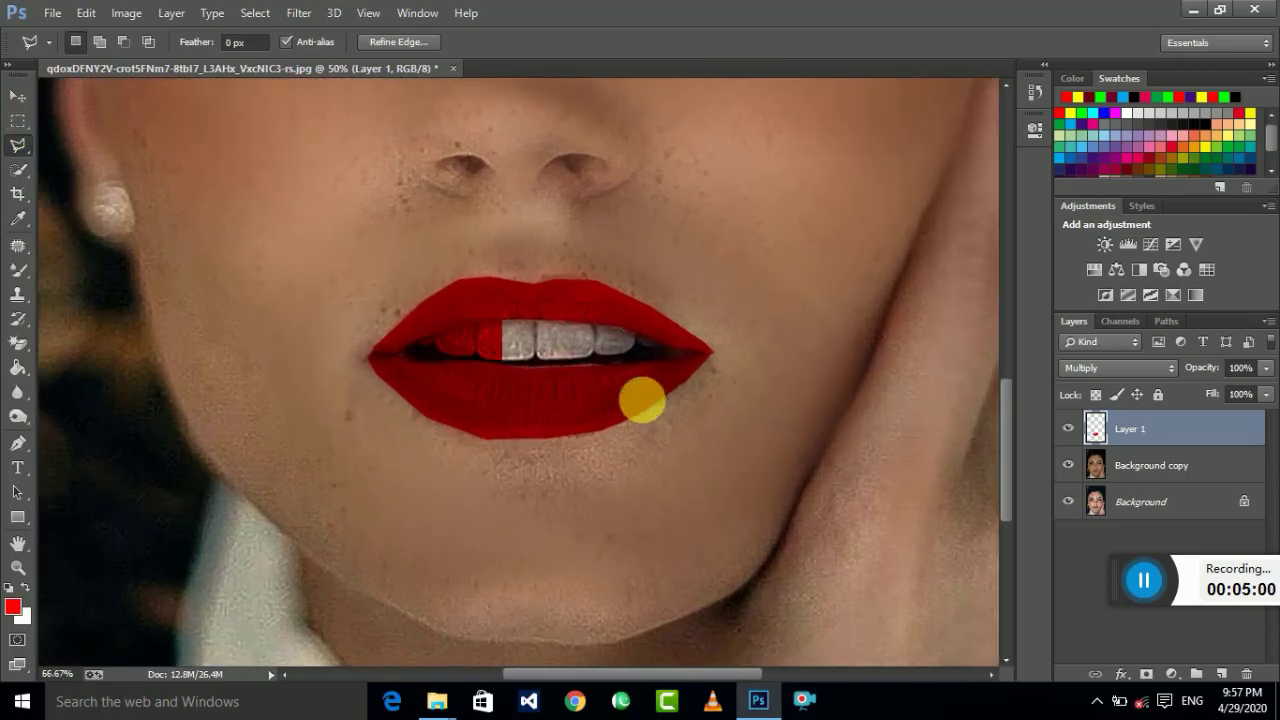
Step: Lighten the selected teeth with a Dodge stroke, then deselect them
mouse_move(20, 414)
left_mouse_down()
mouse_move(80, 429)
mouse_move(100, 428)
mouse_move(100, 414)
left_mouse_up()
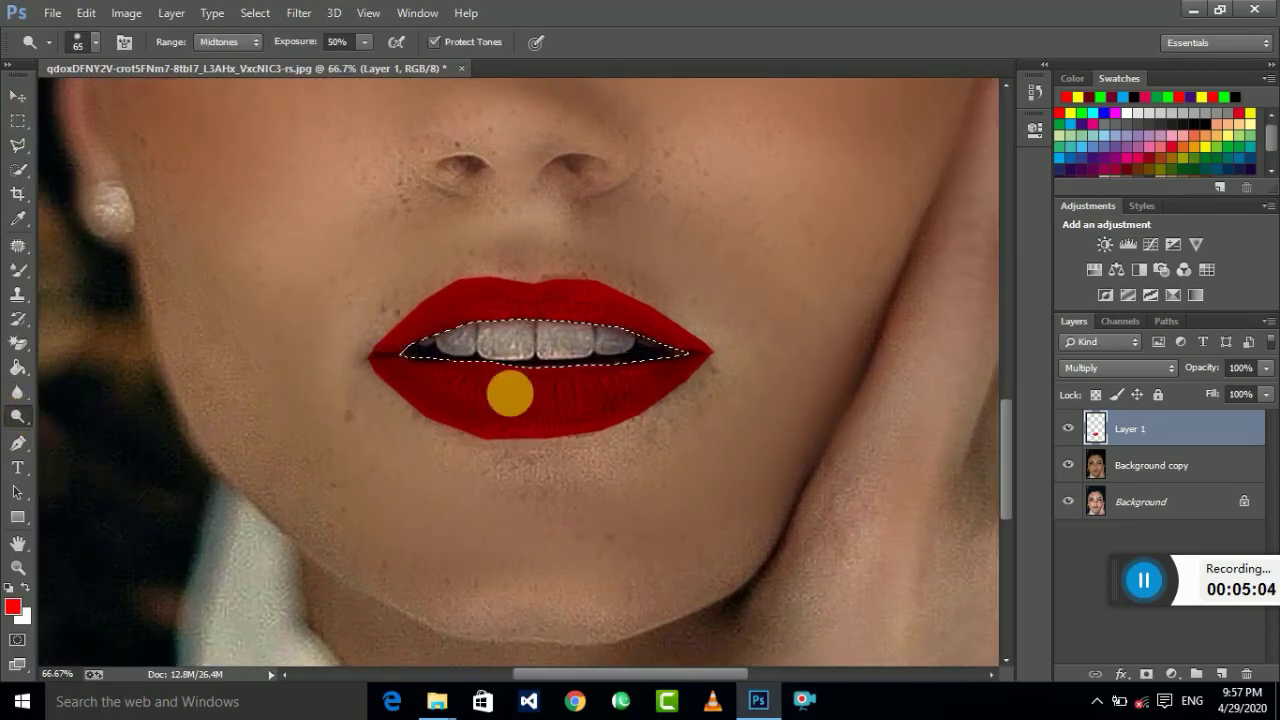
mouse_move(617, 357)
left_mouse_down()
mouse_move(524, 356)
mouse_move(651, 361)
mouse_move(641, 376)
mouse_move(491, 350)
left_mouse_up()
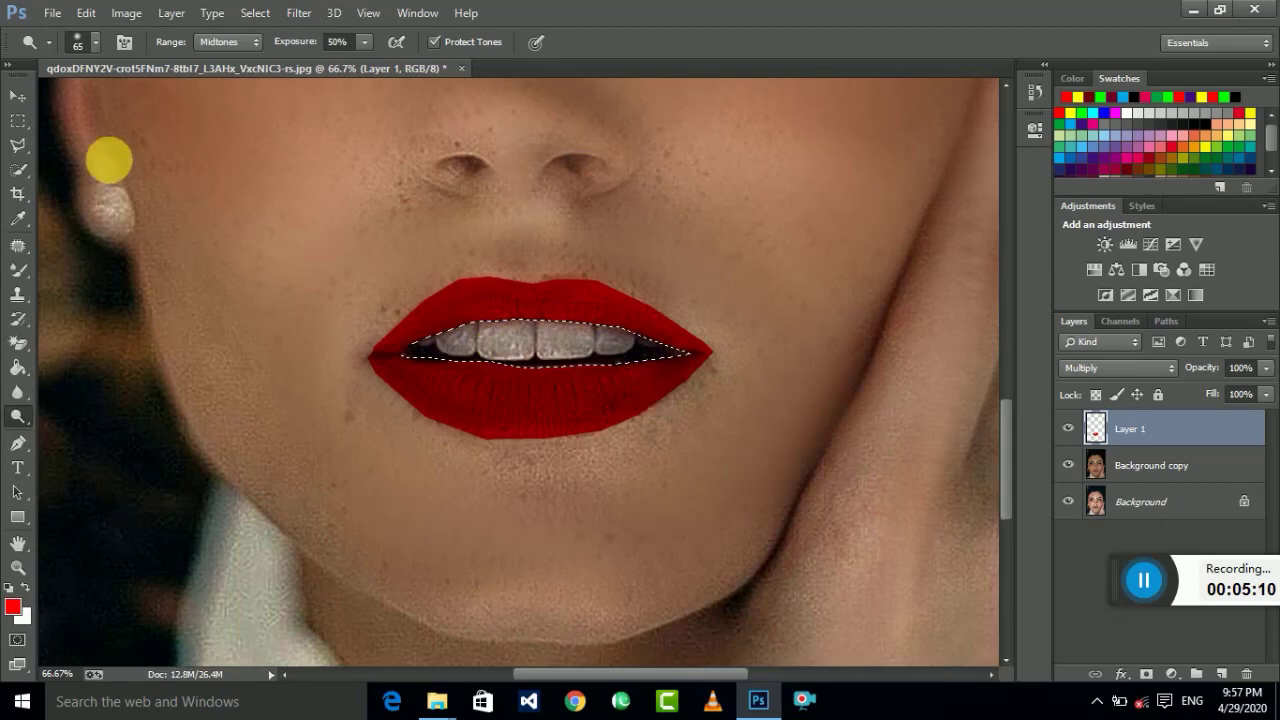
left_click_drag(18, 120, 115, 145)
left_click(114, 118)
key("ctrl+d")
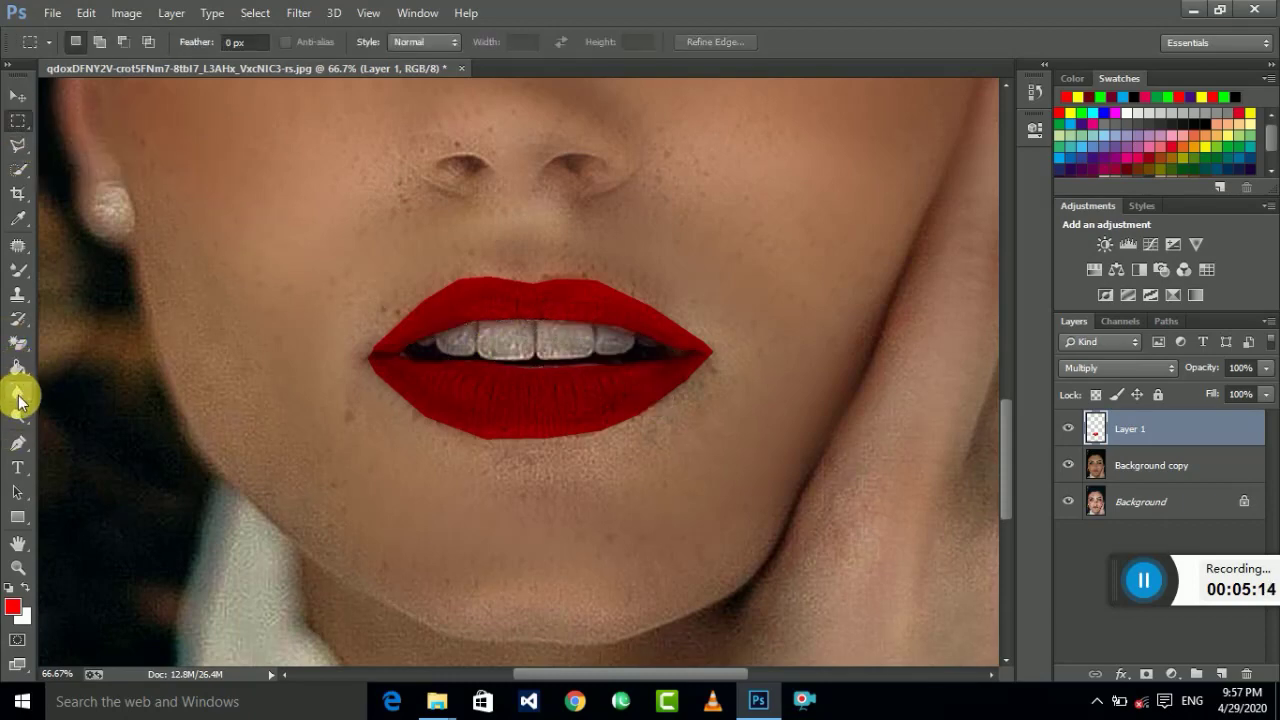
Step: Whiten the teeth again with a smaller 41 px, 20%-exposure Dodge brush
left_click_drag(18, 420, 100, 425)
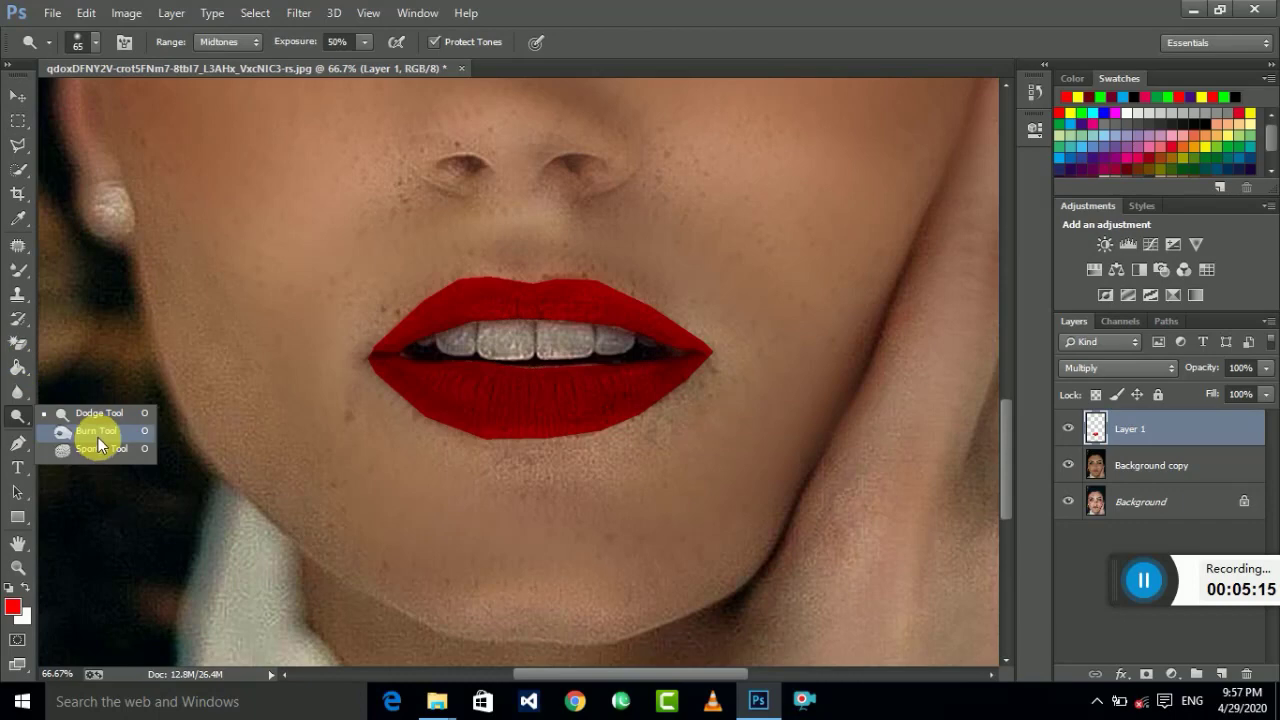
left_click(88, 45)
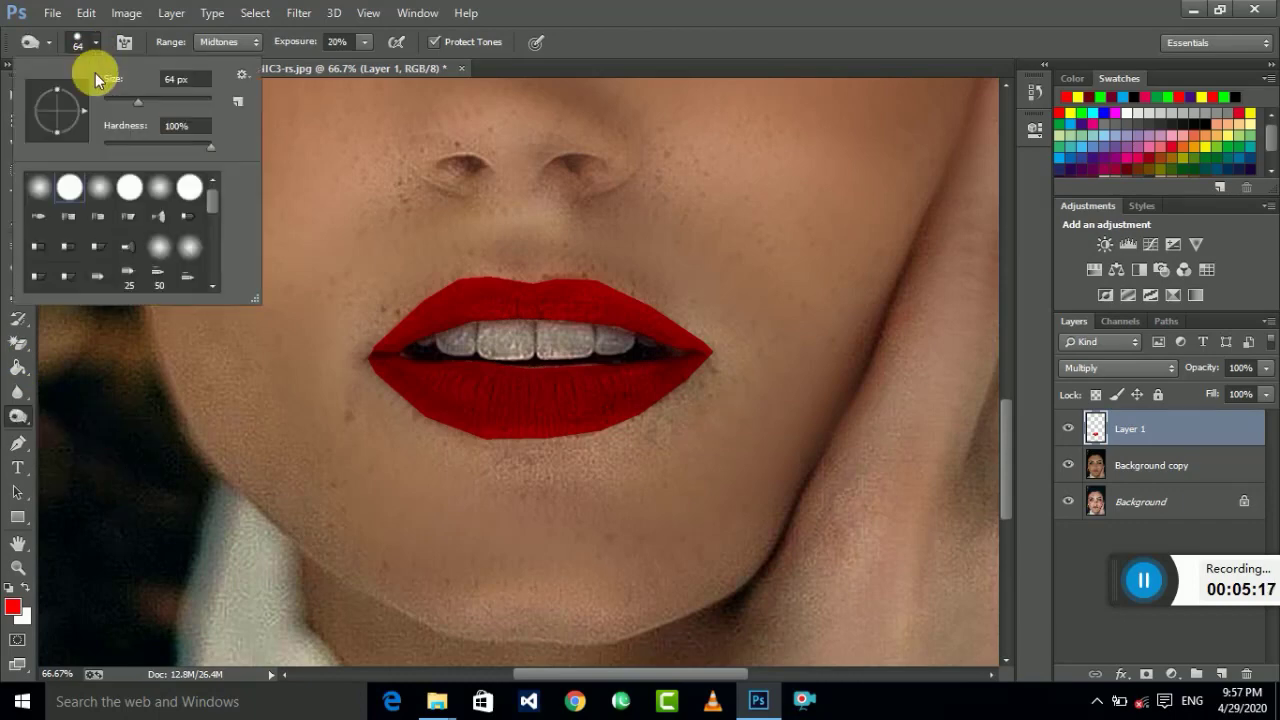
left_click(571, 334)
mouse_move(543, 351)
left_mouse_down()
mouse_move(569, 345)
mouse_move(481, 357)
mouse_move(600, 343)
left_mouse_up()
key("ctrl+plus")
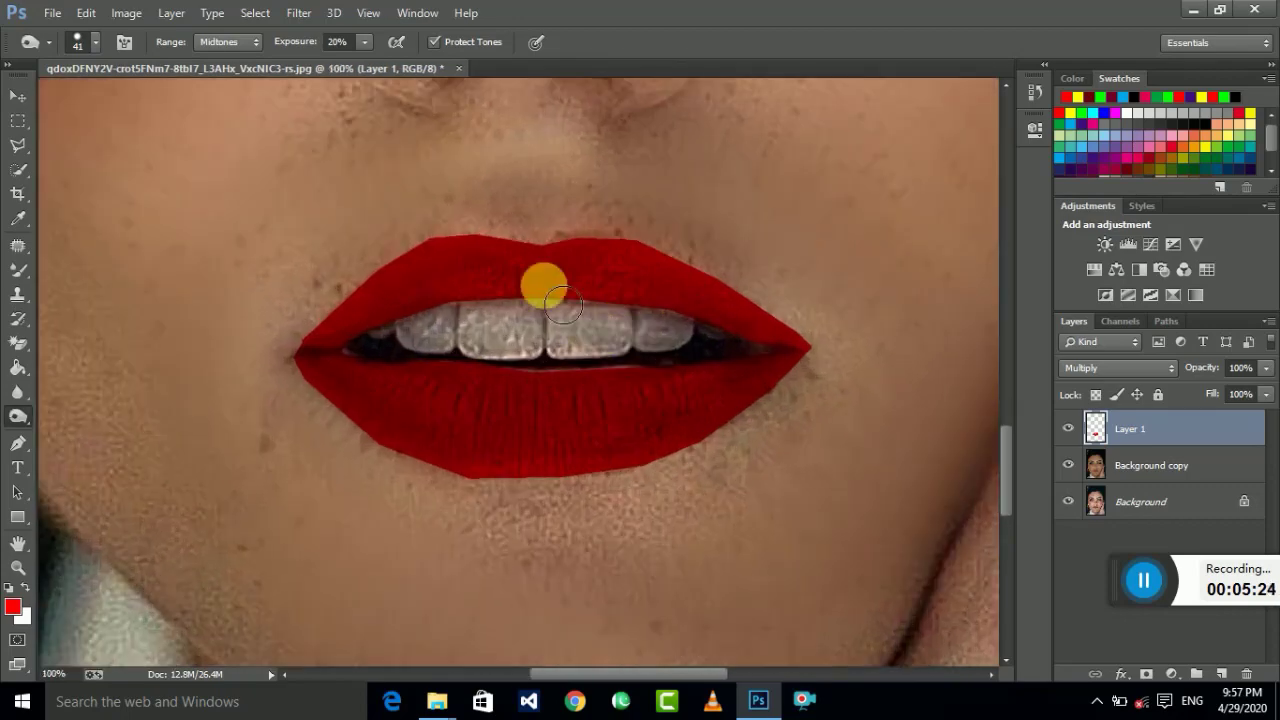
left_click_drag(18, 145, 84, 160)
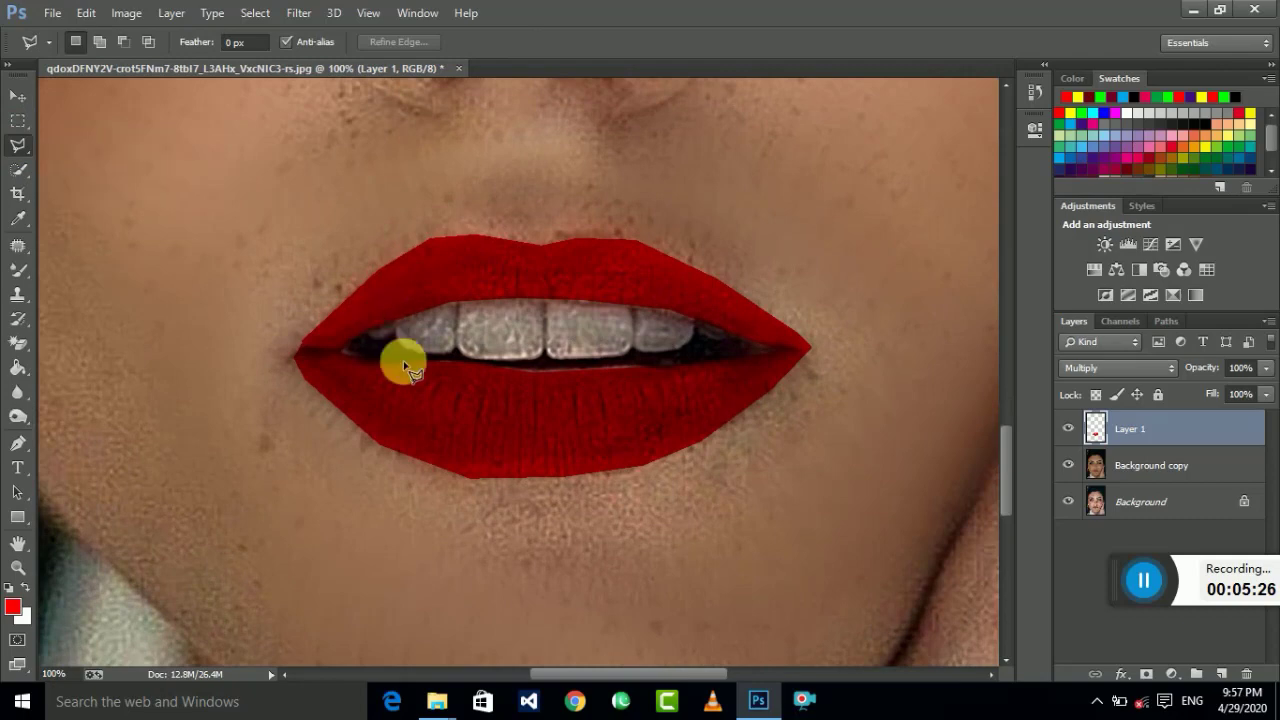
Step: Outline the teeth with a polygonal lasso selection from corner to corner
left_click(374, 338)
left_click(401, 347)
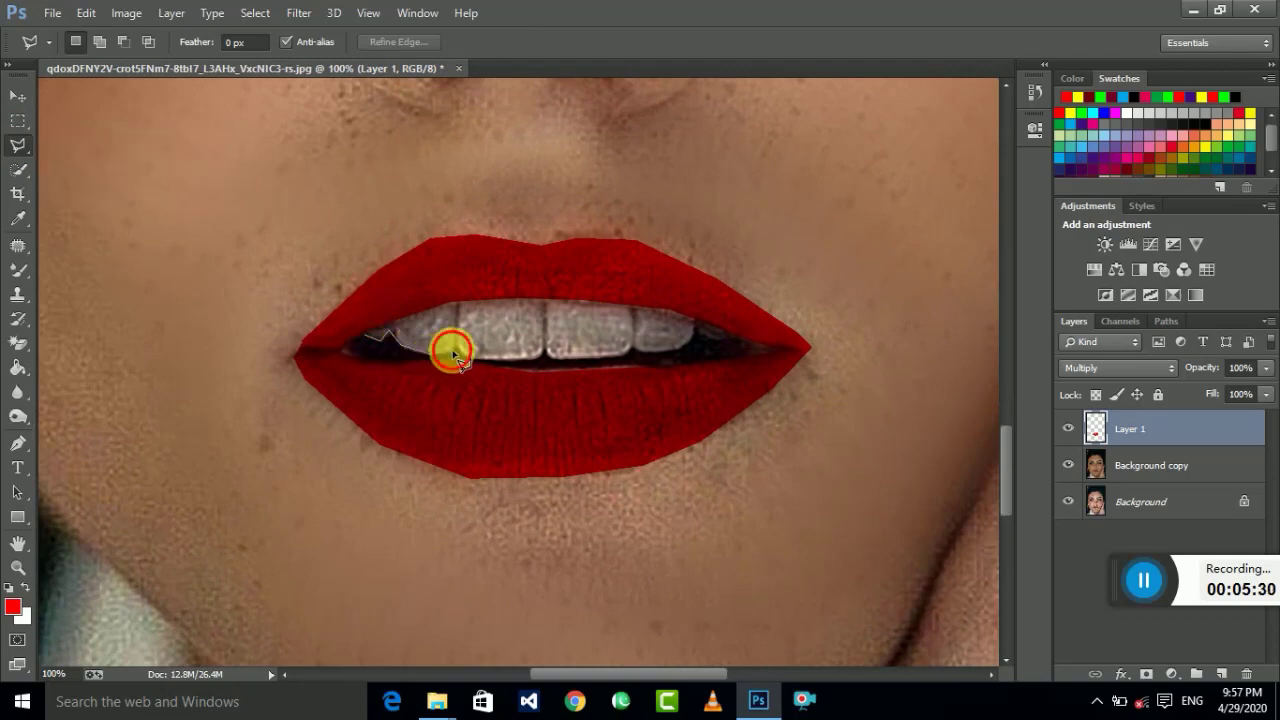
left_click(466, 357)
left_click(550, 361)
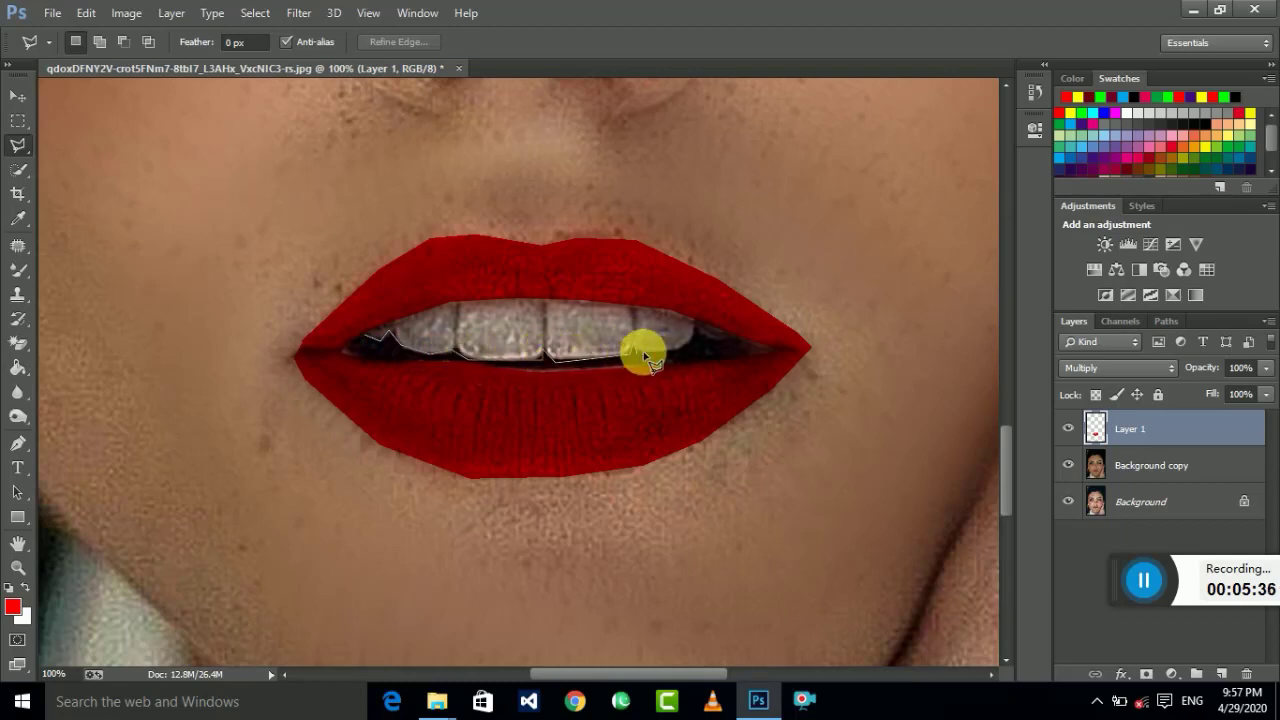
left_click(642, 356)
left_click(697, 328)
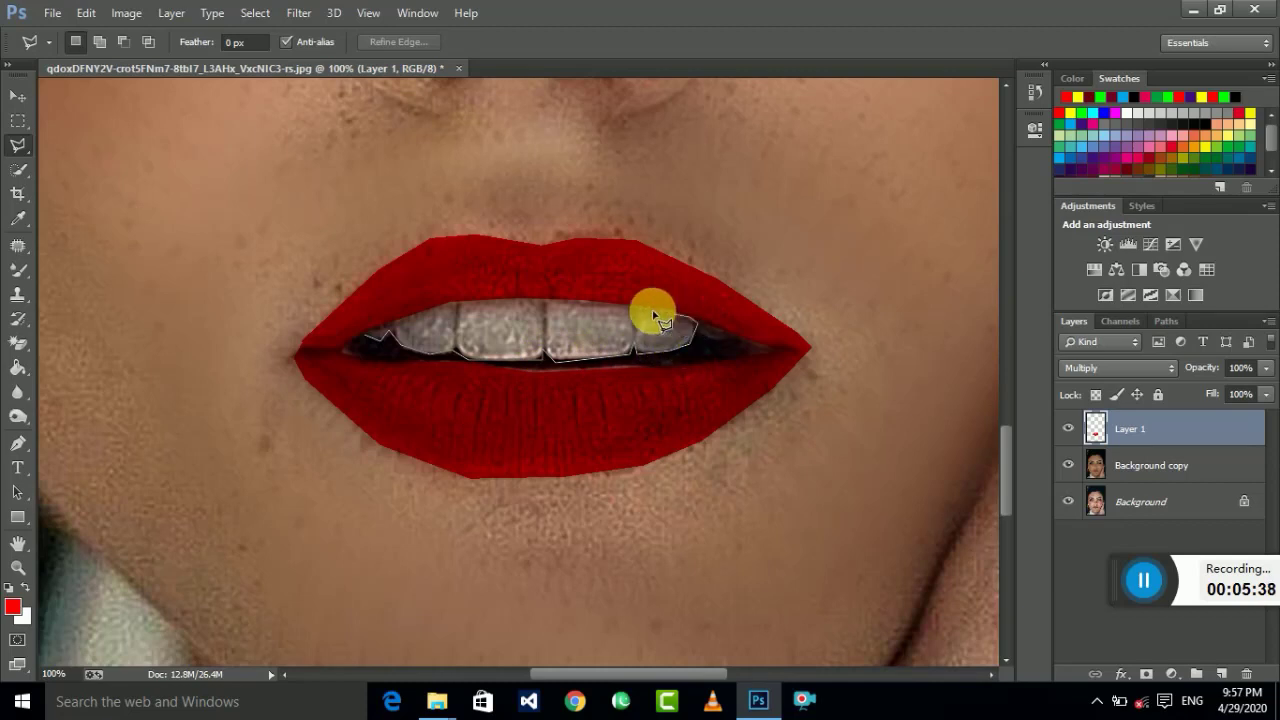
left_click(553, 300)
left_click(447, 308)
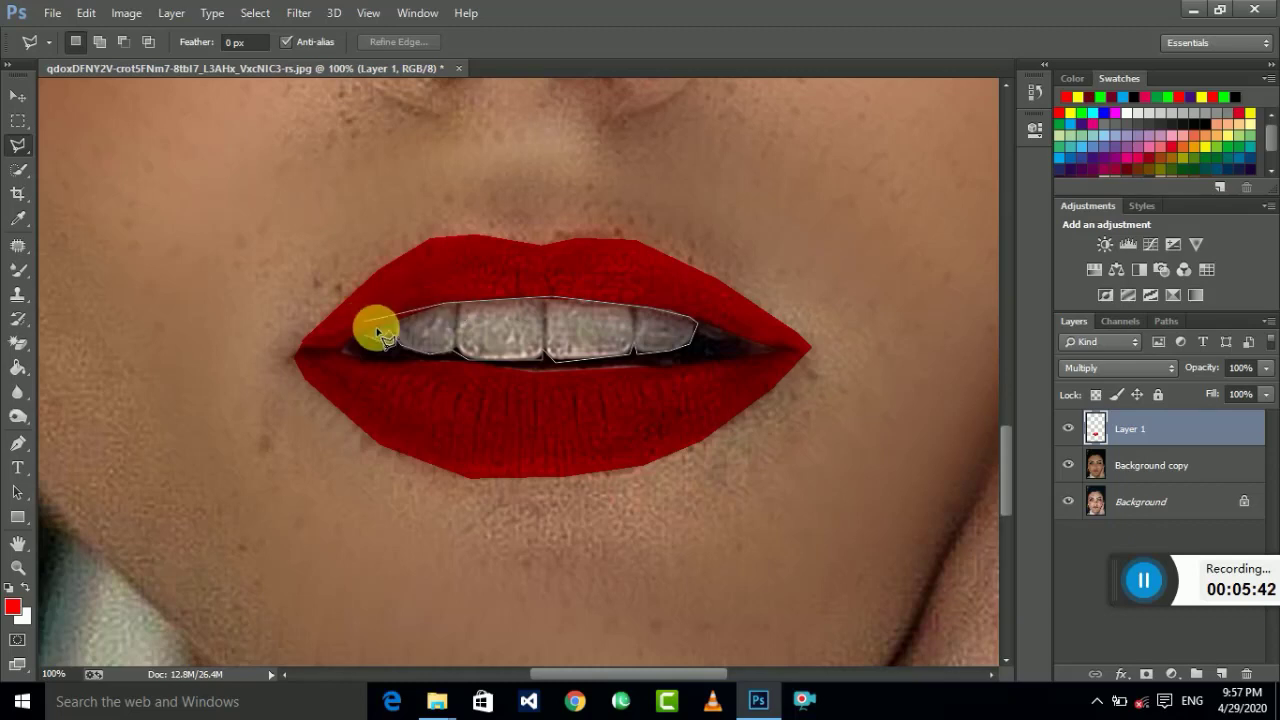
left_click(367, 336)
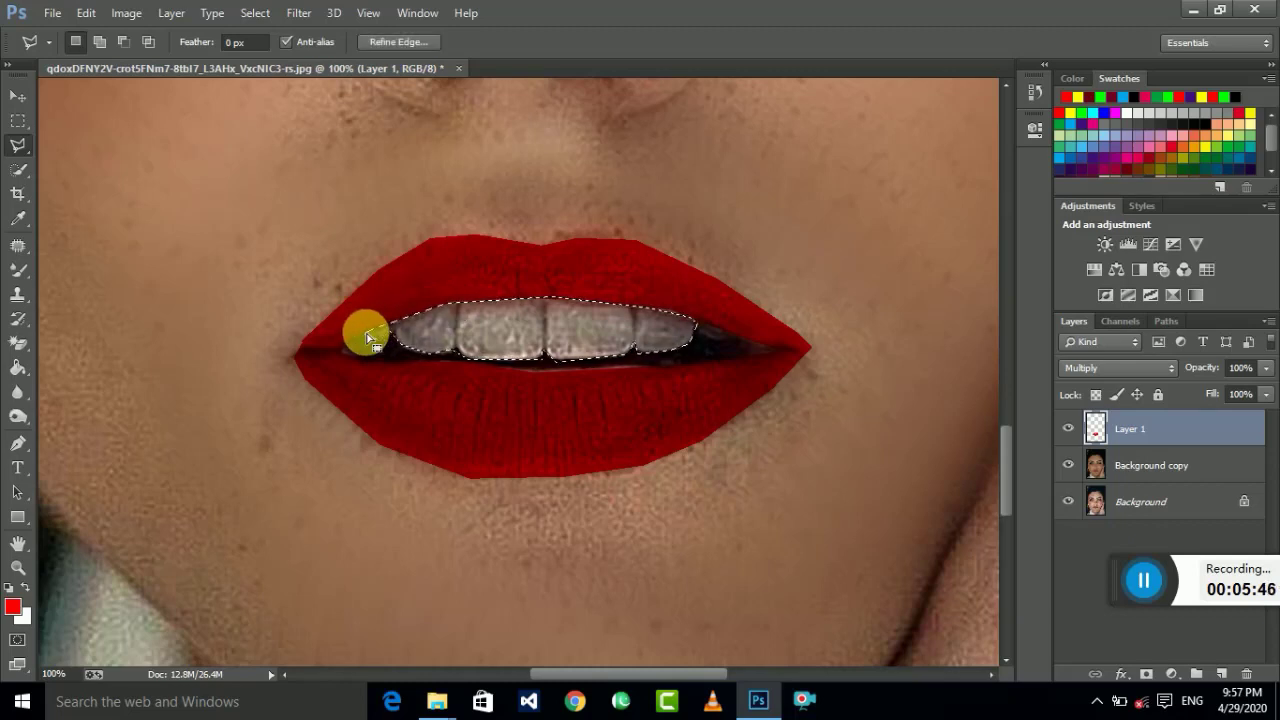
key("ctrl+j")
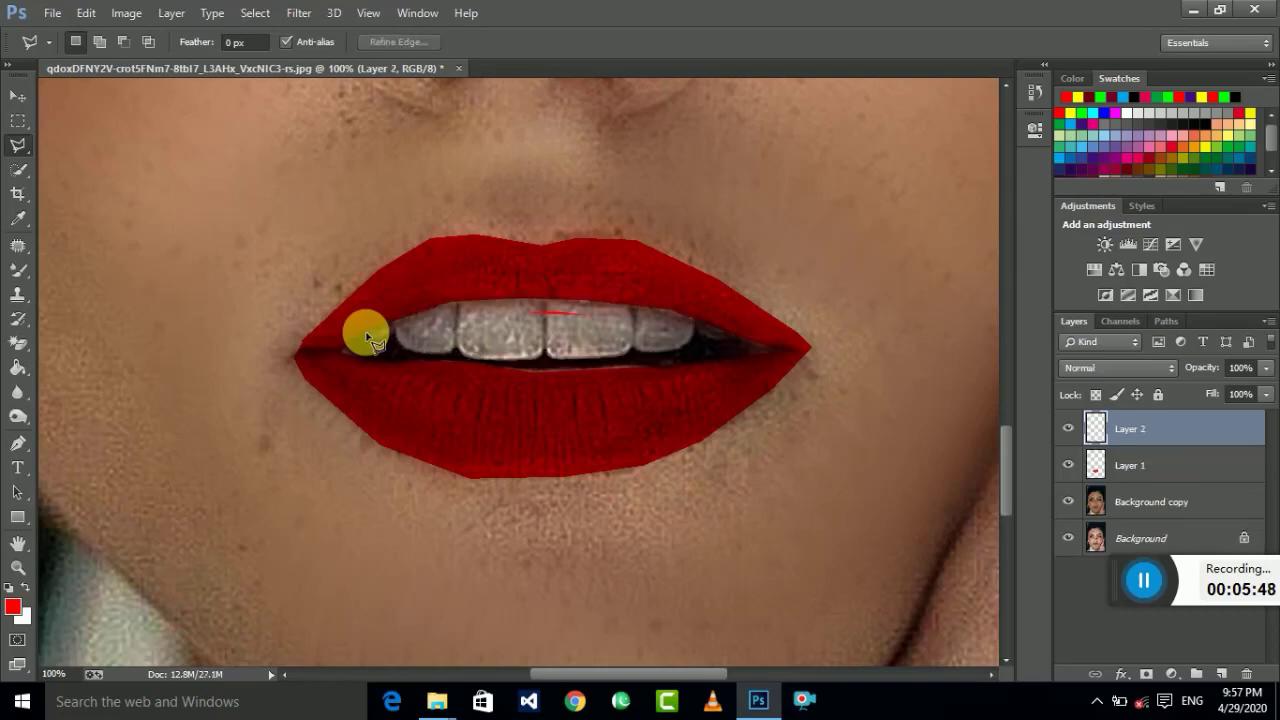
key("ctrl+z")
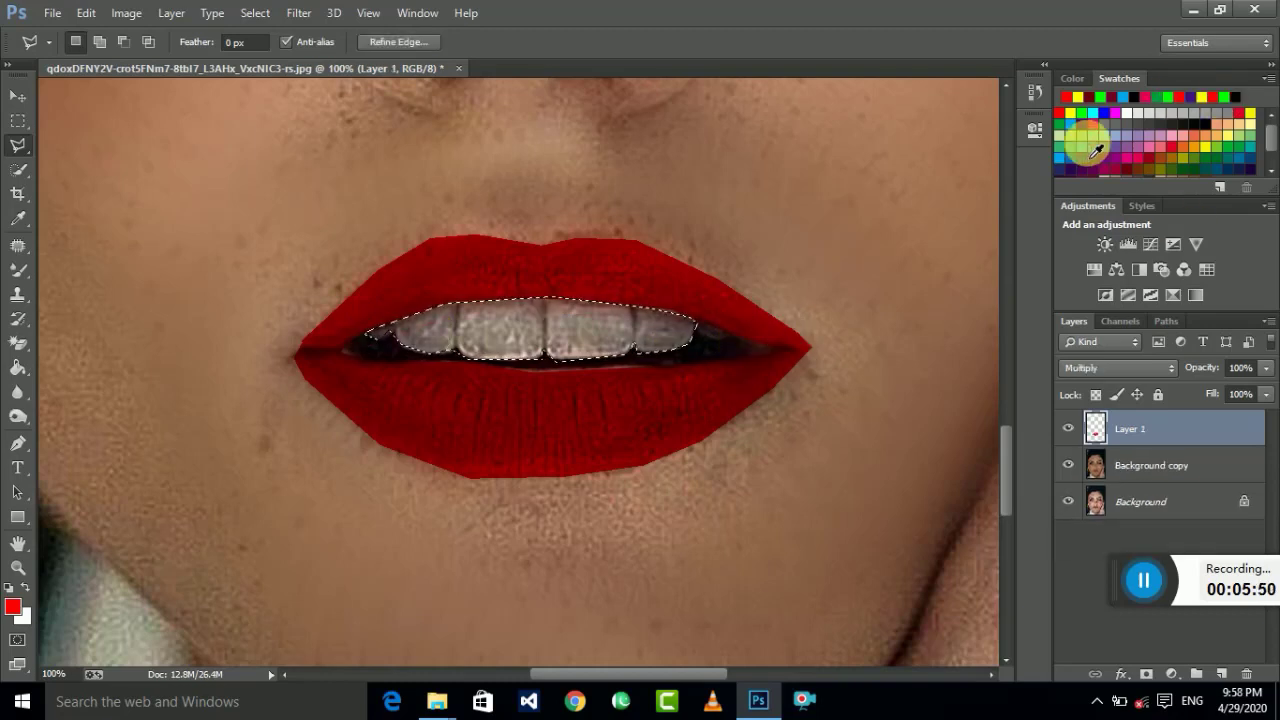
Step: Fill the teeth selection with white using the Paint Bucket, then deselect
left_click(1132, 124)
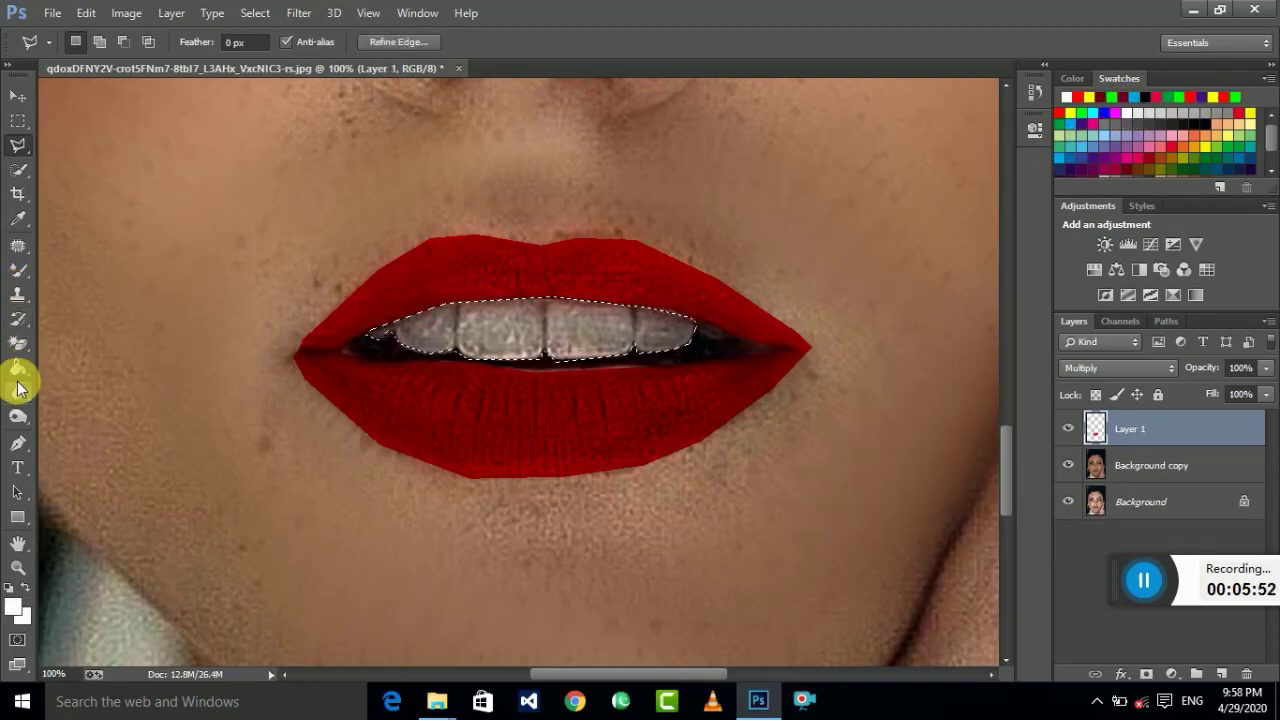
left_click(17, 367)
left_click(111, 381)
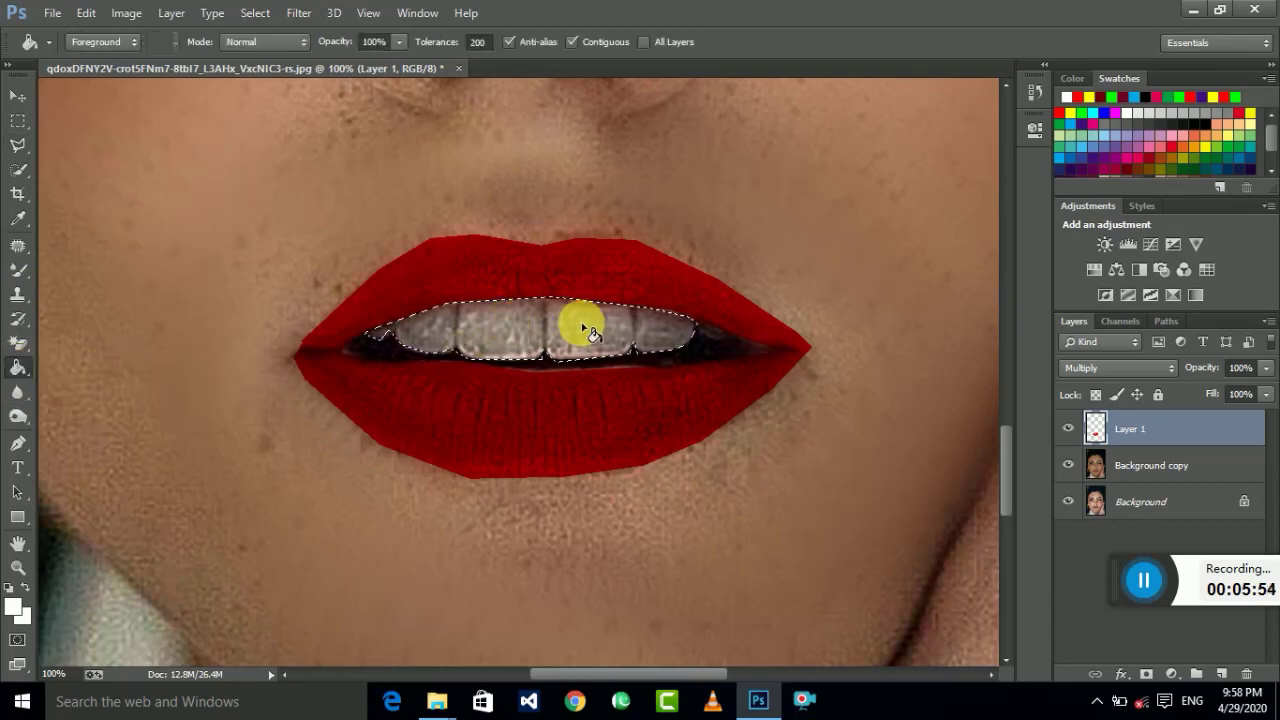
left_click(1063, 369)
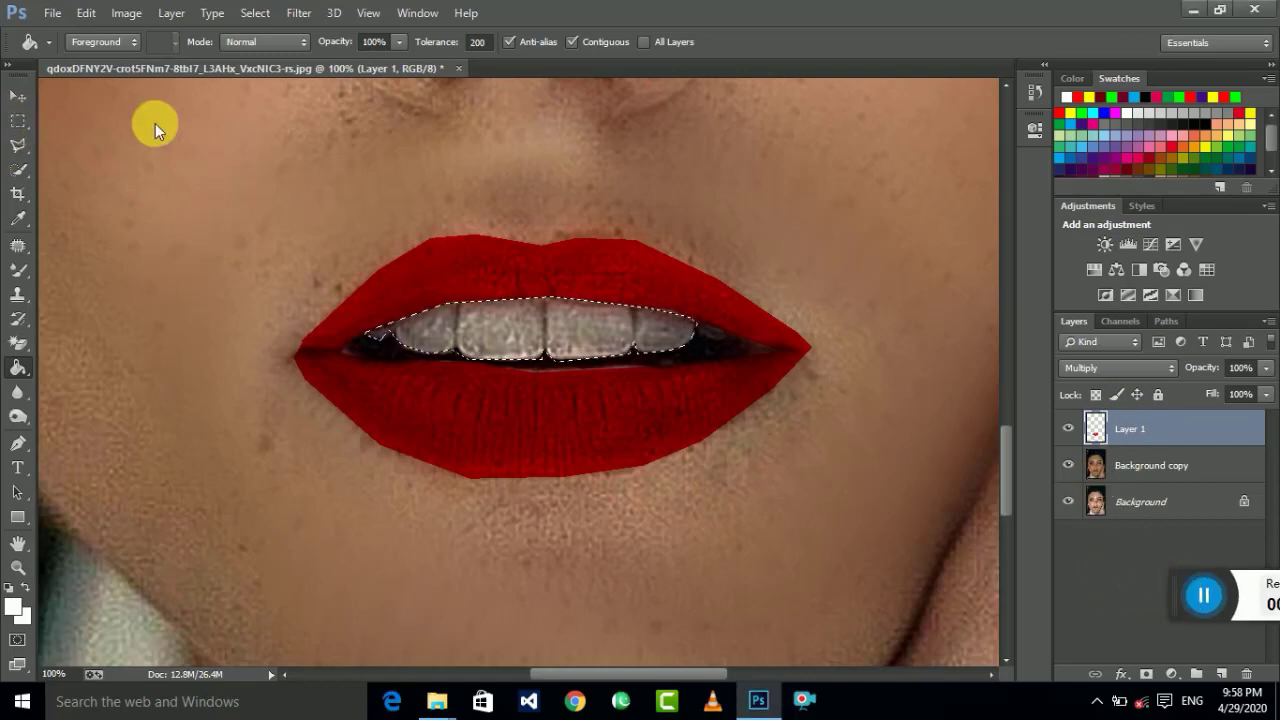
left_click_drag(18, 120, 100, 120)
left_click(303, 220)
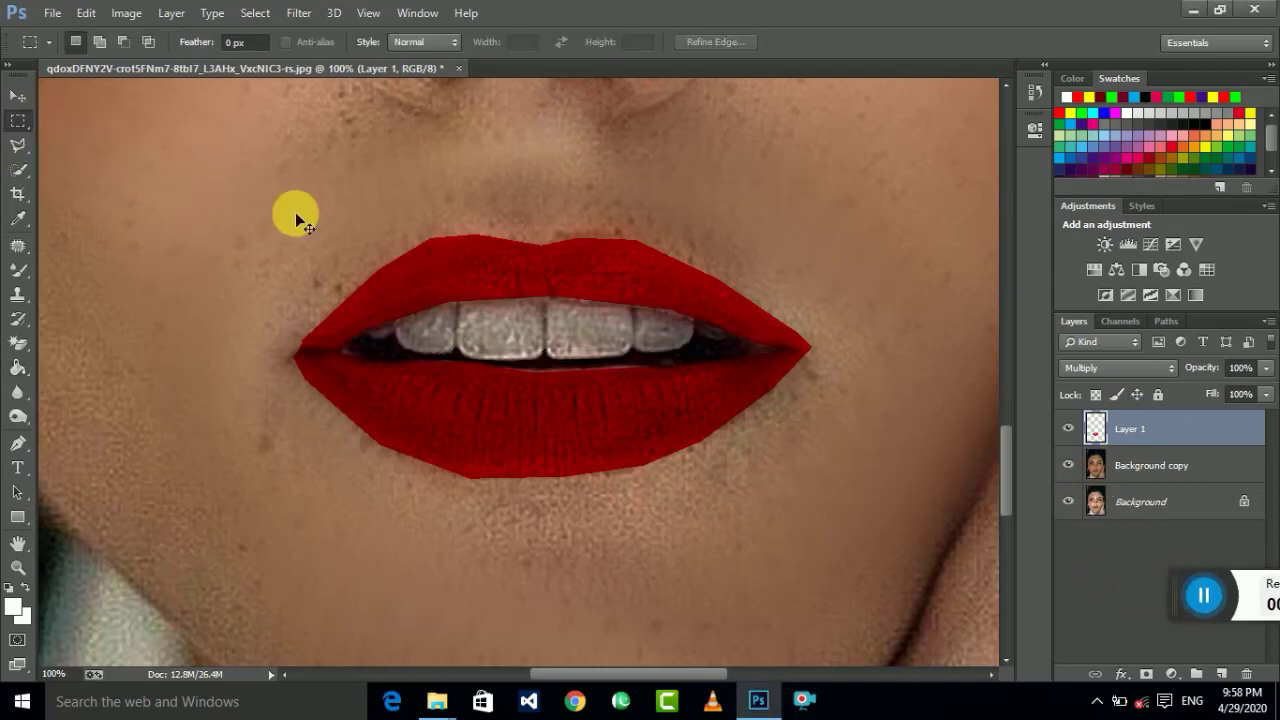
Step: Blur the red lipstick along the lower lip with a 15 px Blur brush
key("ctrl+minus")
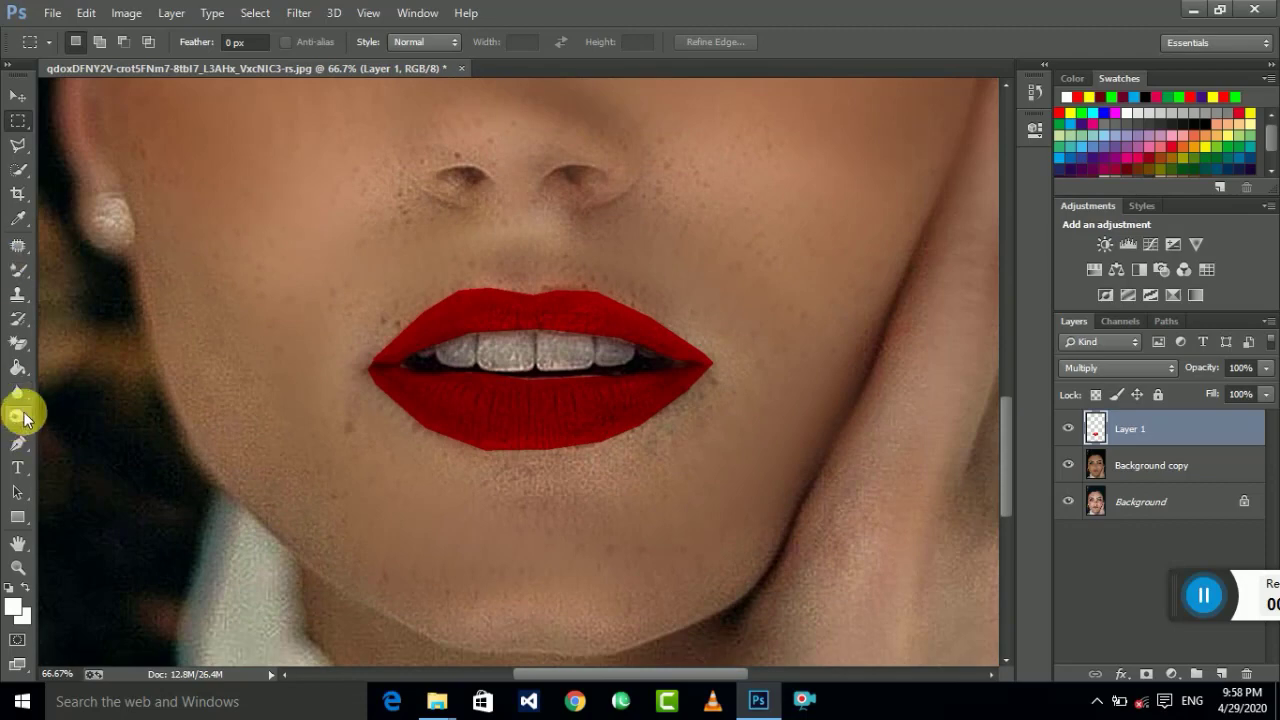
left_click(18, 414)
left_click(18, 392)
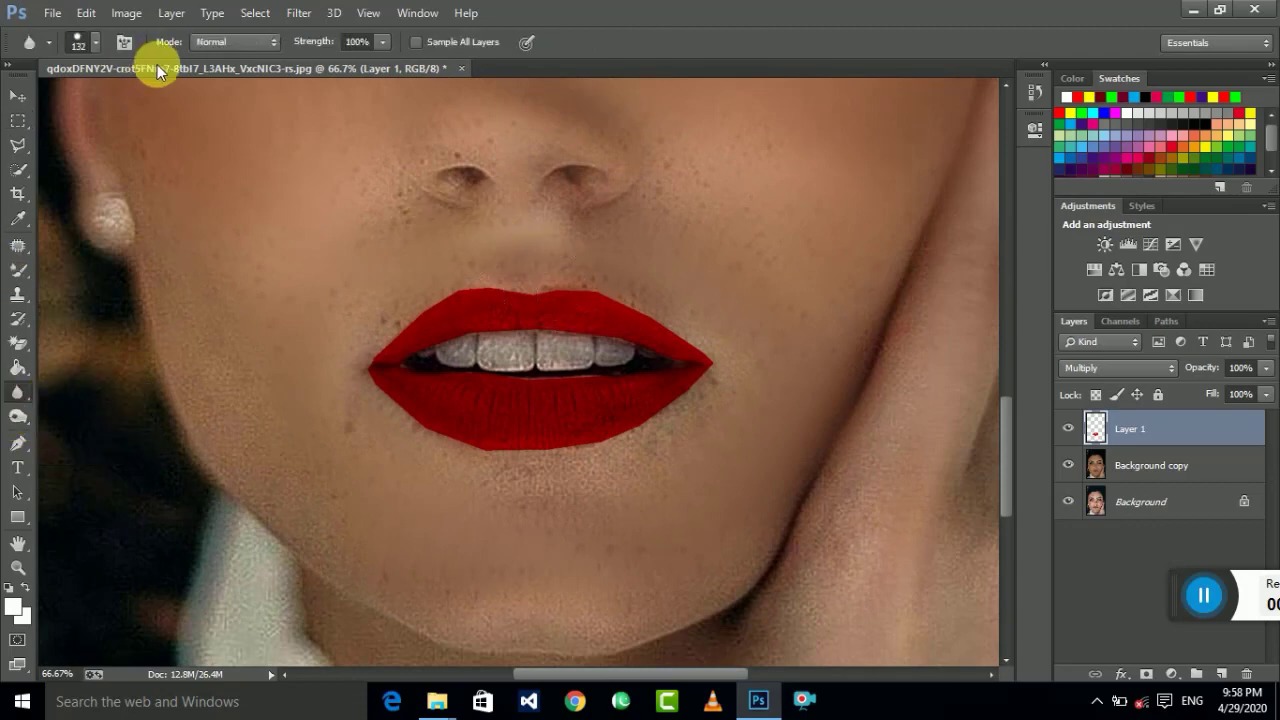
left_click(104, 42)
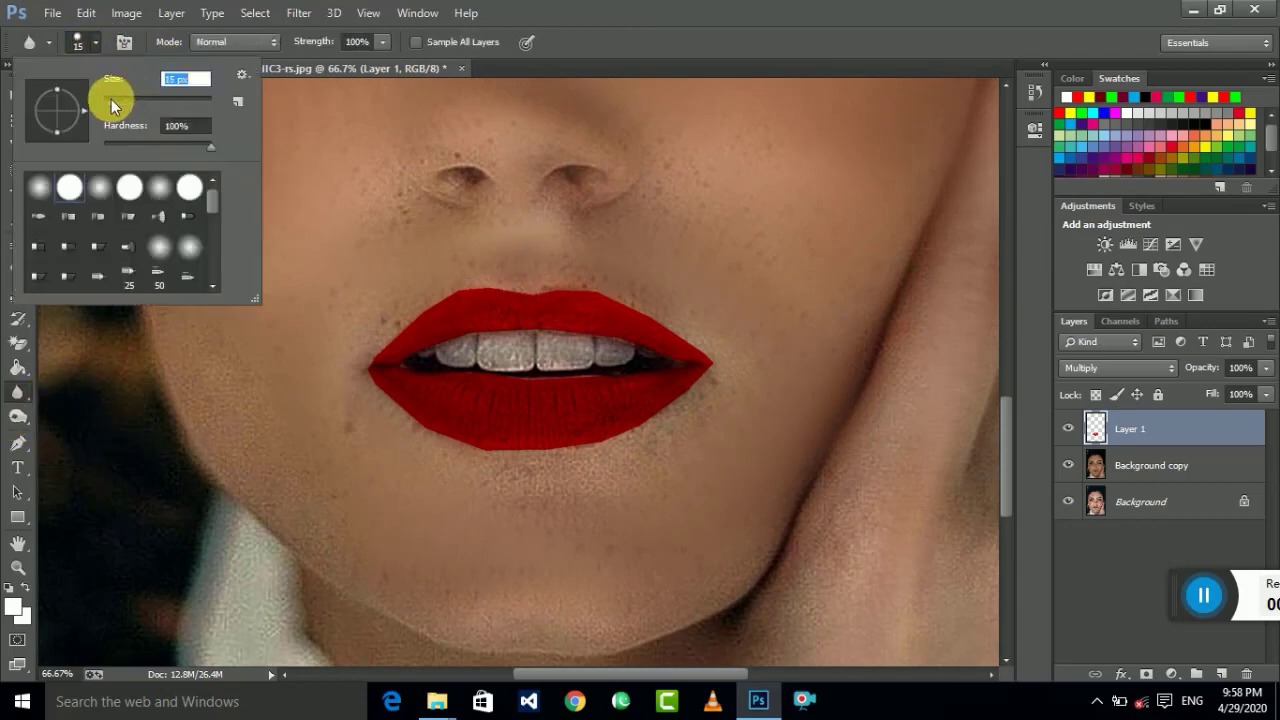
left_click(464, 447)
left_click(108, 96)
left_click(477, 457)
mouse_move(569, 449)
left_mouse_down()
mouse_move(531, 459)
mouse_move(440, 423)
mouse_move(514, 443)
mouse_move(679, 400)
mouse_move(674, 345)
mouse_move(604, 310)
mouse_move(457, 302)
mouse_move(537, 325)
mouse_move(635, 322)
mouse_move(660, 345)
mouse_move(600, 310)
mouse_move(586, 326)
mouse_move(530, 323)
mouse_move(400, 358)
mouse_move(391, 392)
mouse_move(440, 440)
mouse_move(490, 457)
mouse_move(614, 443)
mouse_move(663, 386)
mouse_move(705, 374)
mouse_move(610, 328)
mouse_move(475, 305)
mouse_move(401, 369)
mouse_move(474, 434)
mouse_move(594, 446)
mouse_move(556, 452)
mouse_move(461, 440)
mouse_move(389, 377)
mouse_move(478, 325)
mouse_move(563, 324)
mouse_move(735, 386)
mouse_move(621, 421)
mouse_move(641, 435)
mouse_move(659, 418)
mouse_move(464, 436)
mouse_move(695, 409)
left_mouse_up()
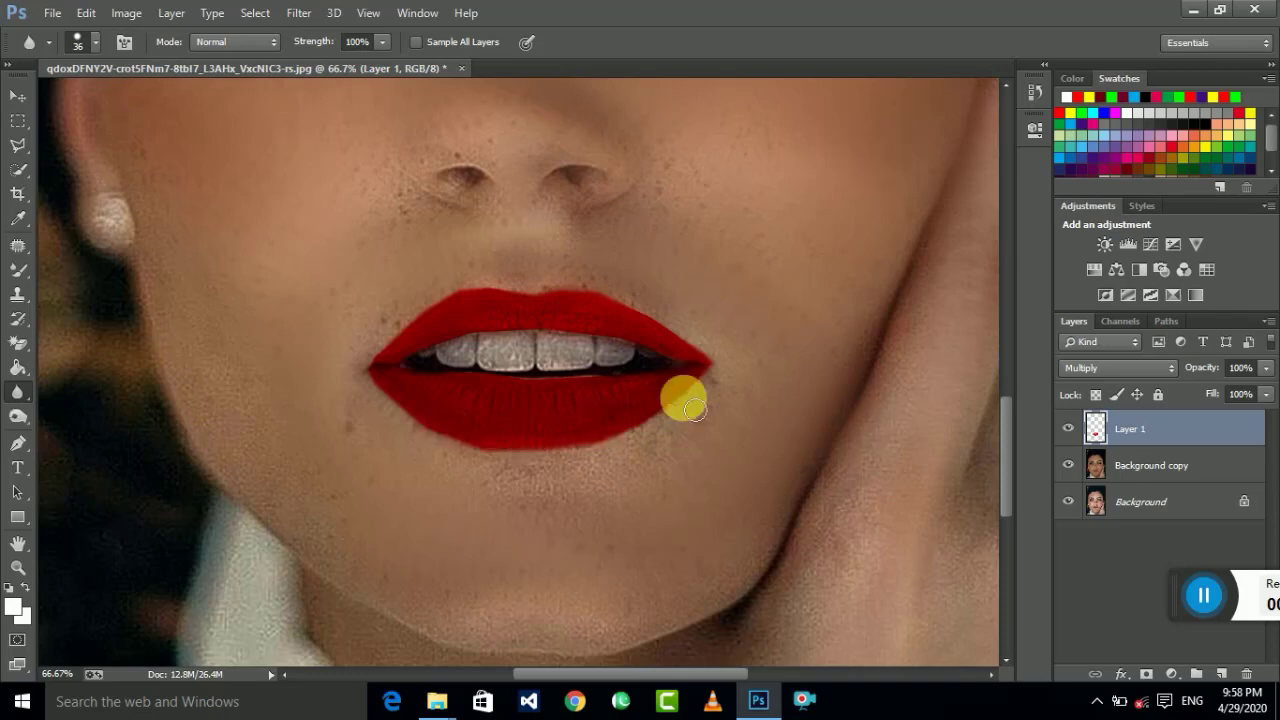
left_click(1266, 394)
Step: Lower the lipstick layer fill to 66% and merge it with Background copy
left_click_drag(1234, 413, 1214, 412)
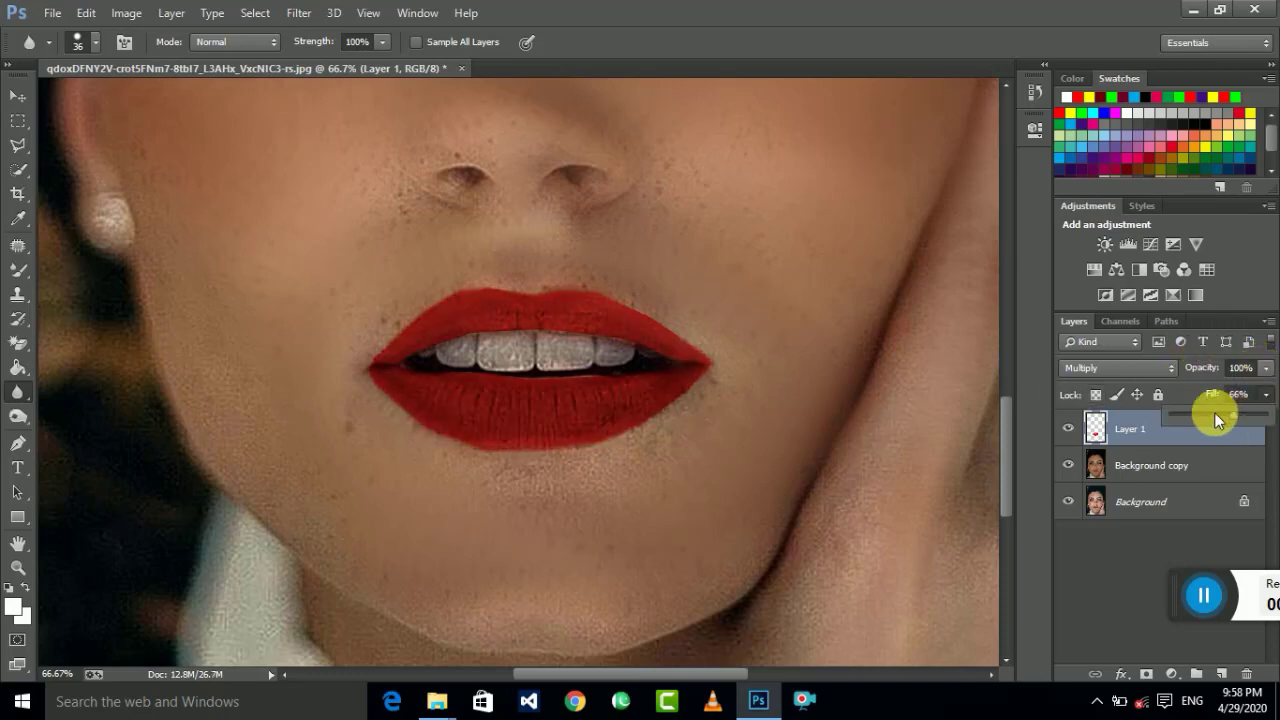
key("ctrl+minus")
key("ctrl+minus")
key("ctrl+minus")
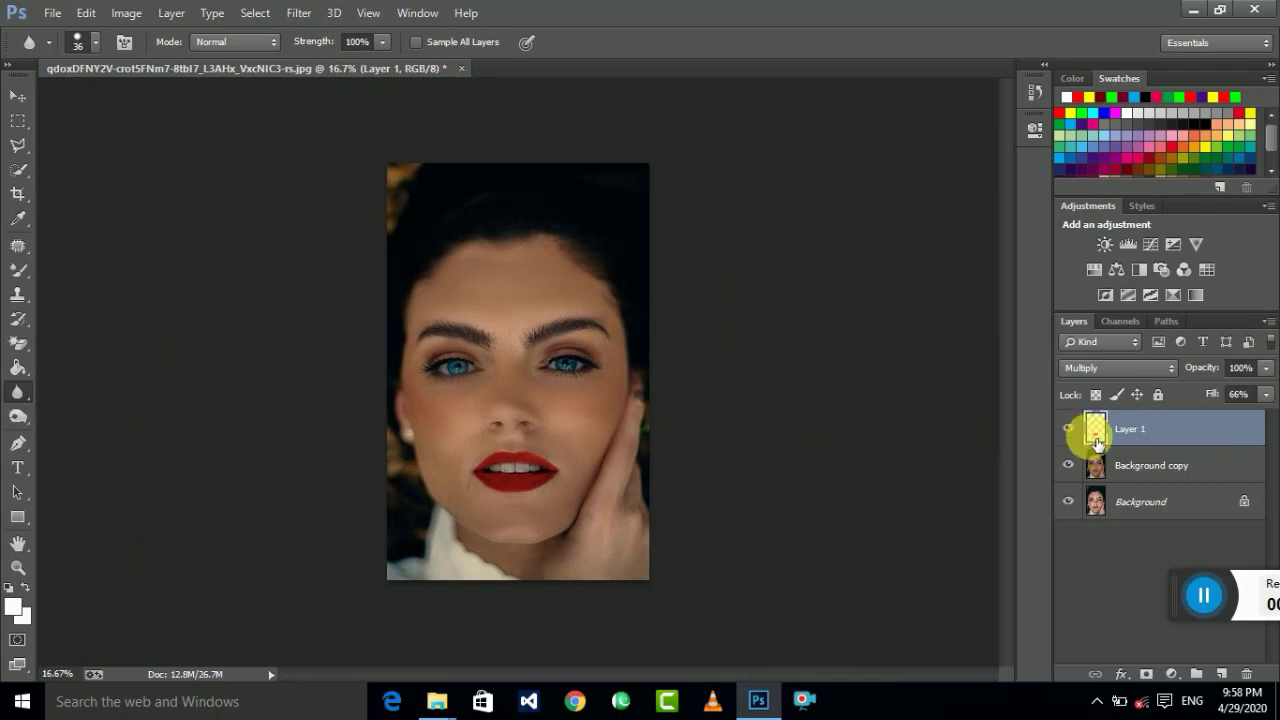
left_click(1158, 476, "shift")
right_click(1147, 471)
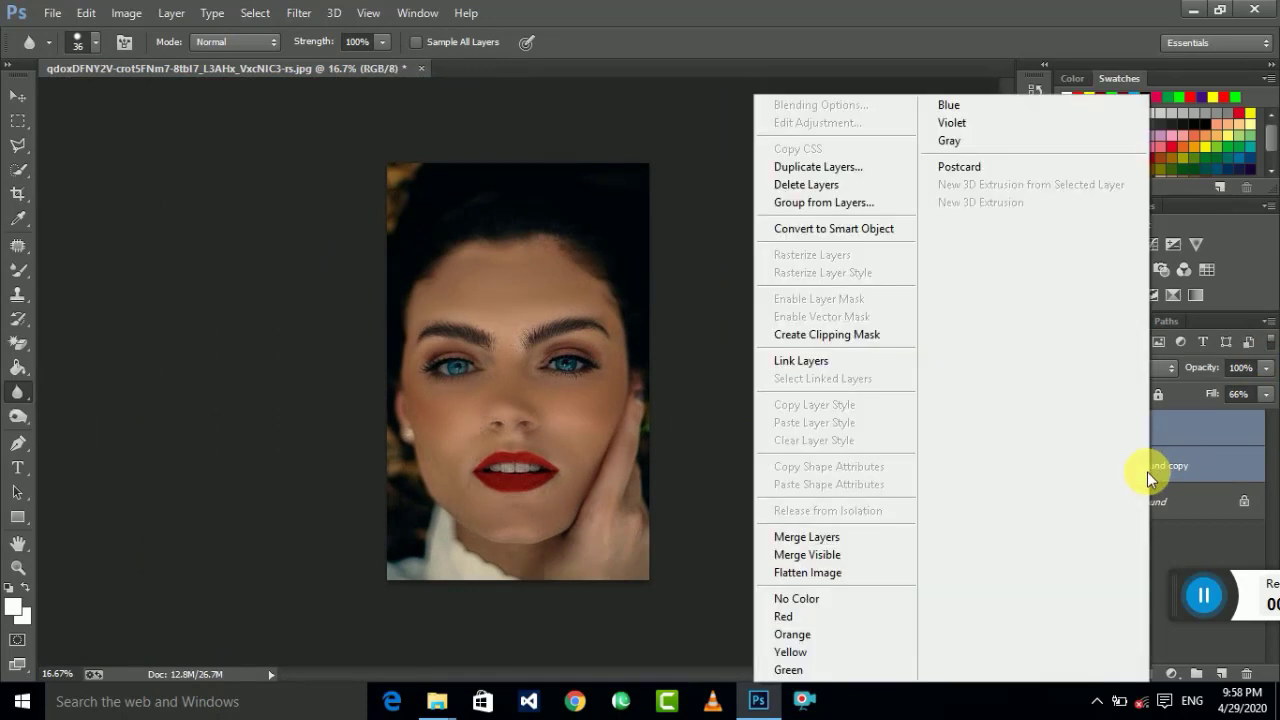
left_click(836, 540)
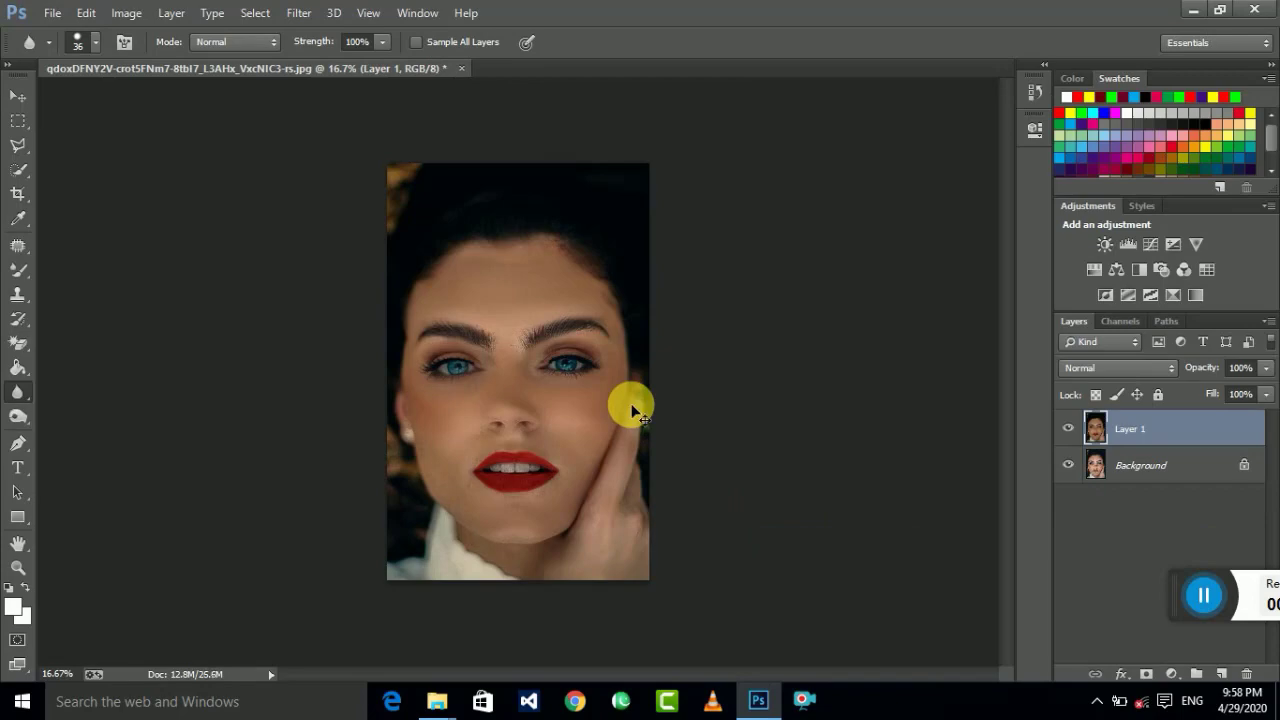
scroll(632, 408, "up", 2)
scroll(628, 408, "up", 1)
mouse_move(628, 403)
left_mouse_down()
mouse_move(609, 306)
mouse_move(653, 298)
left_mouse_up()
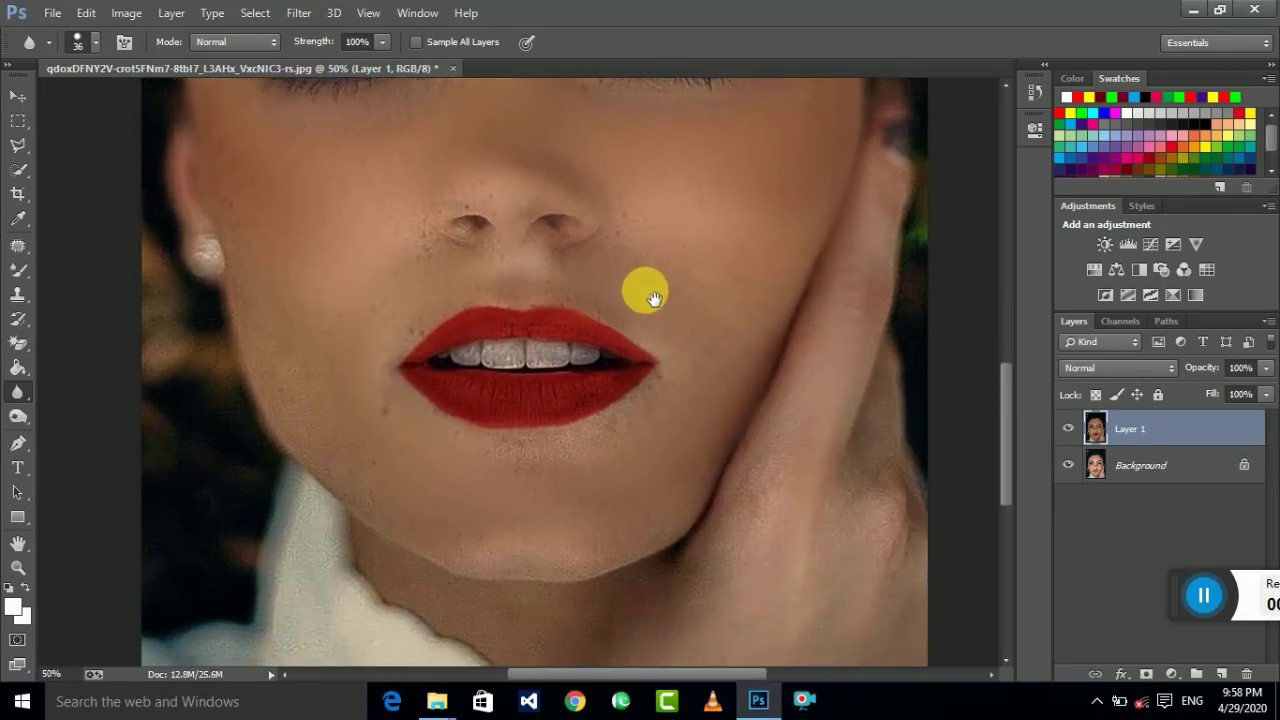
Step: Dodge the right, middle and left upper teeth at Midtones, 20% exposure
key("ctrl+plus")
key("ctrl+plus")
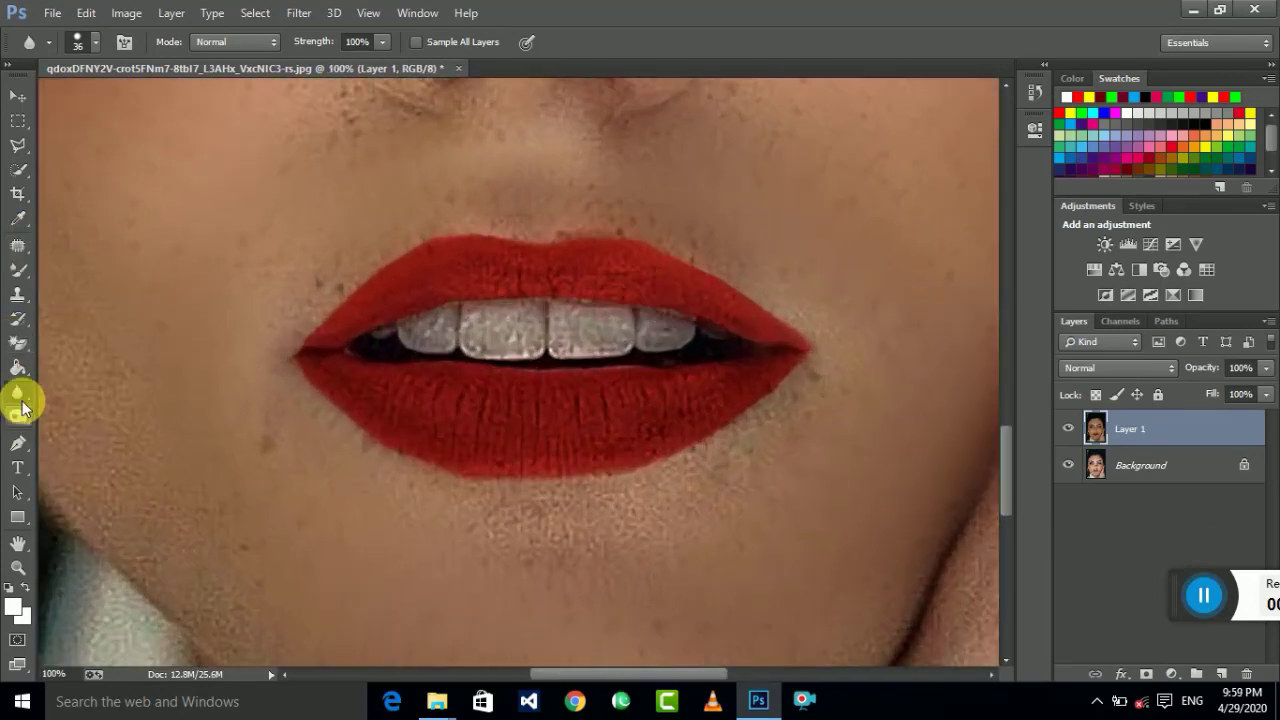
left_click(18, 416)
left_click(94, 418)
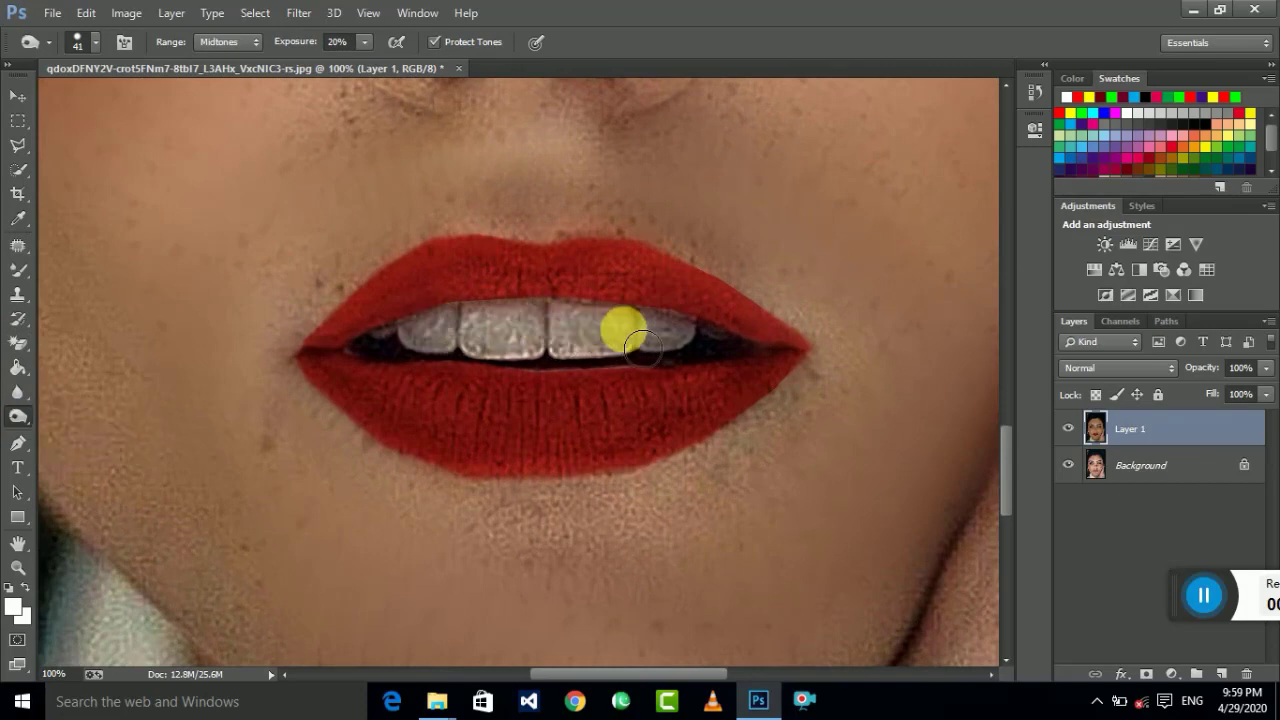
mouse_move(640, 345)
left_mouse_down()
mouse_move(518, 344)
mouse_move(681, 346)
mouse_move(500, 344)
mouse_move(685, 350)
mouse_move(422, 350)
mouse_move(683, 354)
mouse_move(584, 347)
left_mouse_up()
left_click_drag(684, 350, 445, 347)
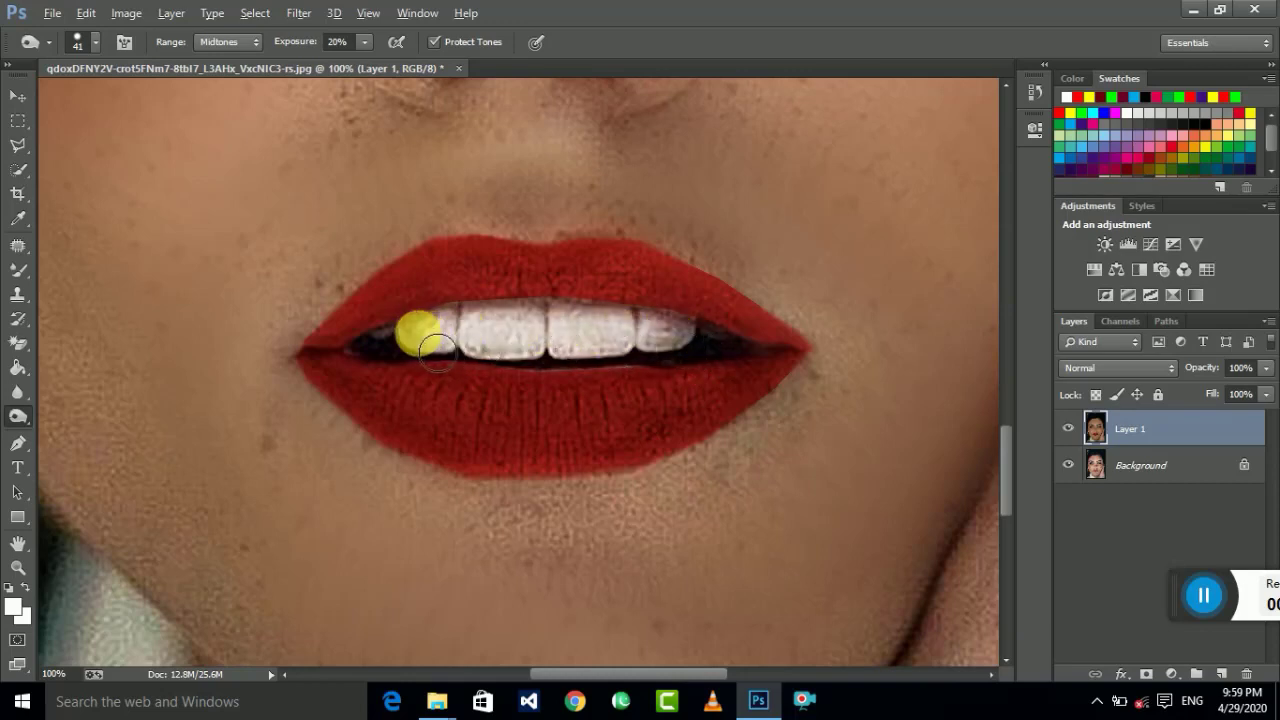
mouse_move(437, 350)
left_mouse_down()
mouse_move(591, 345)
mouse_move(432, 354)
mouse_move(692, 360)
mouse_move(611, 368)
mouse_move(686, 352)
mouse_move(586, 337)
mouse_move(420, 355)
left_mouse_up()
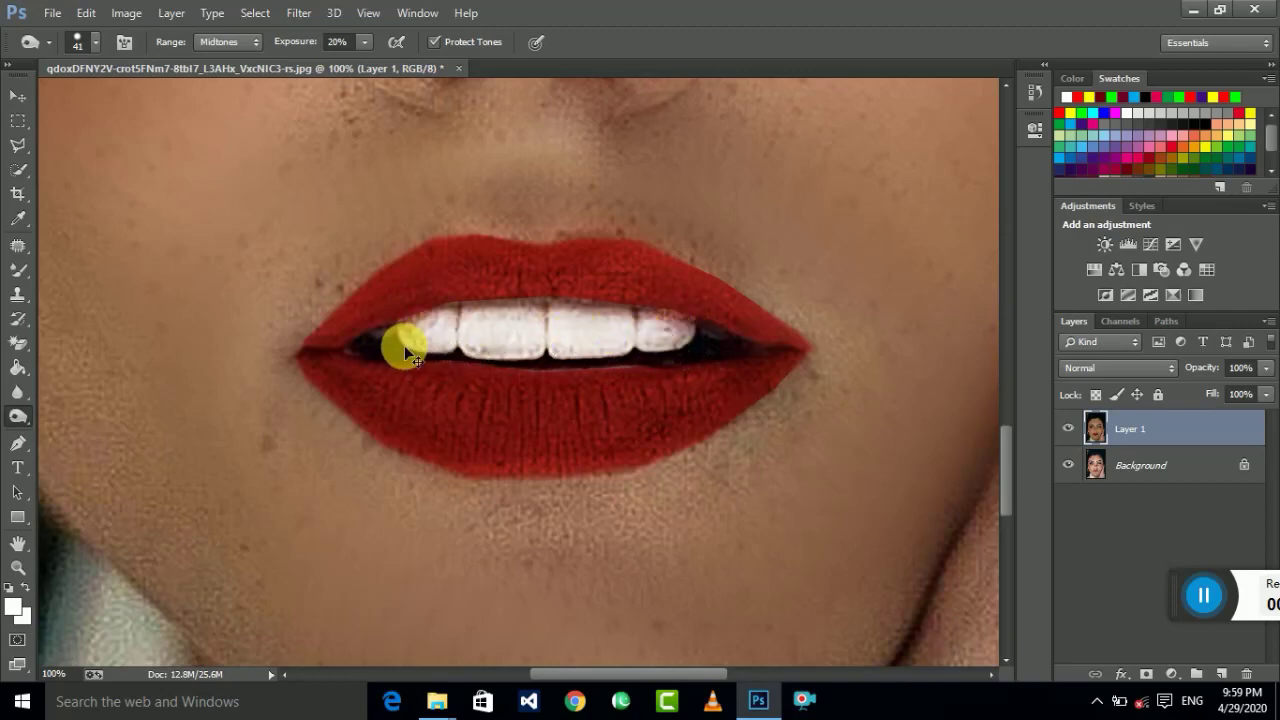
key("ctrl+minus")
key("ctrl+minus")
key("ctrl+minus")
key("ctrl+minus")
key("ctrl+minus")
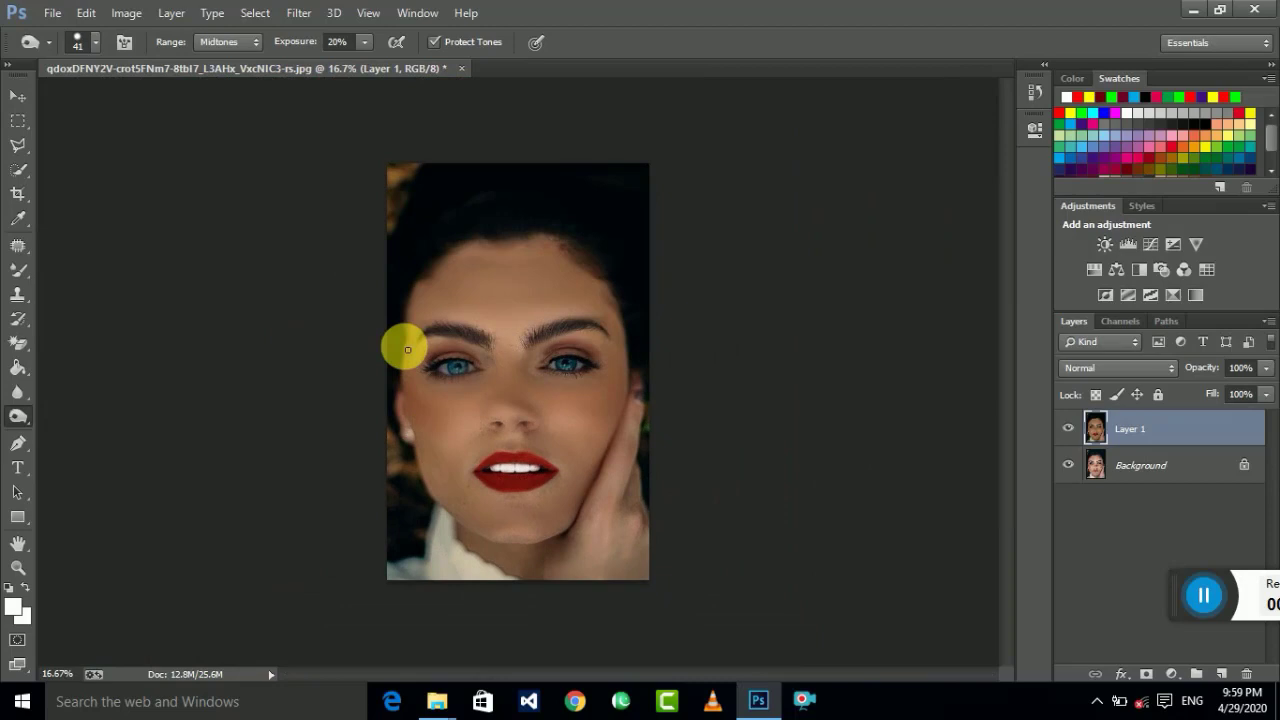
left_click(1070, 430)
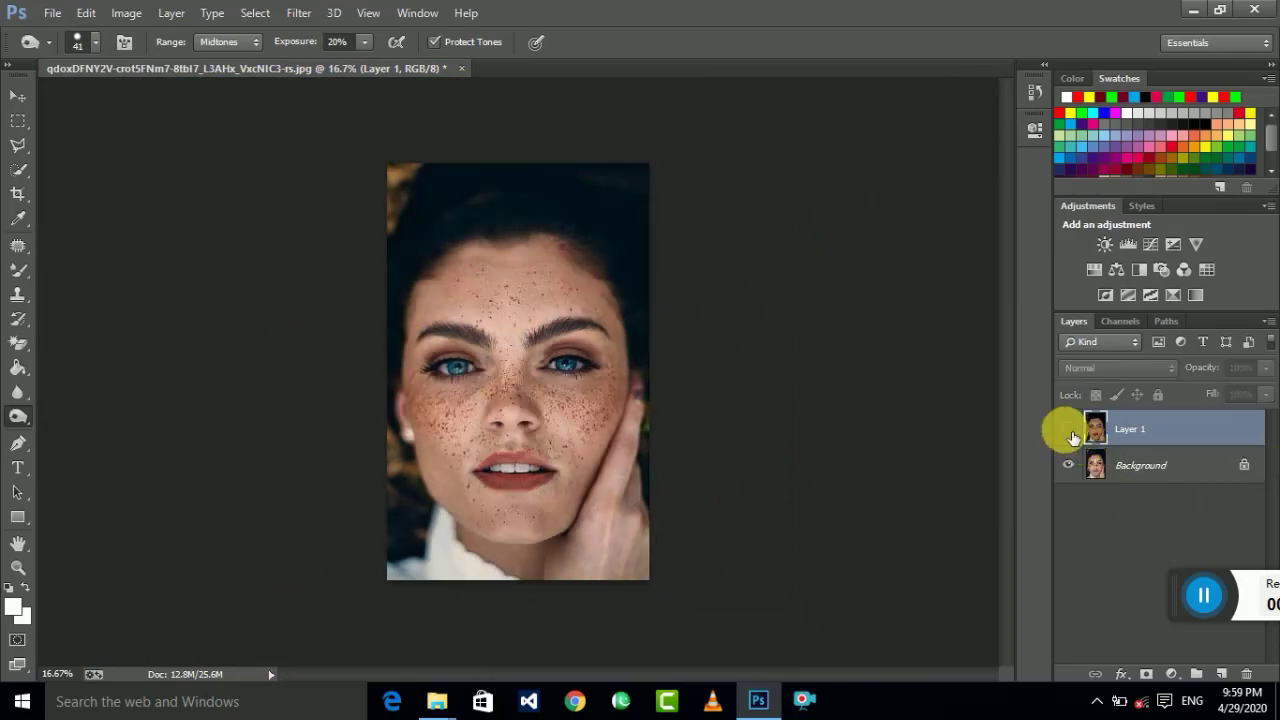
left_click(1070, 430)
left_click(1070, 430)
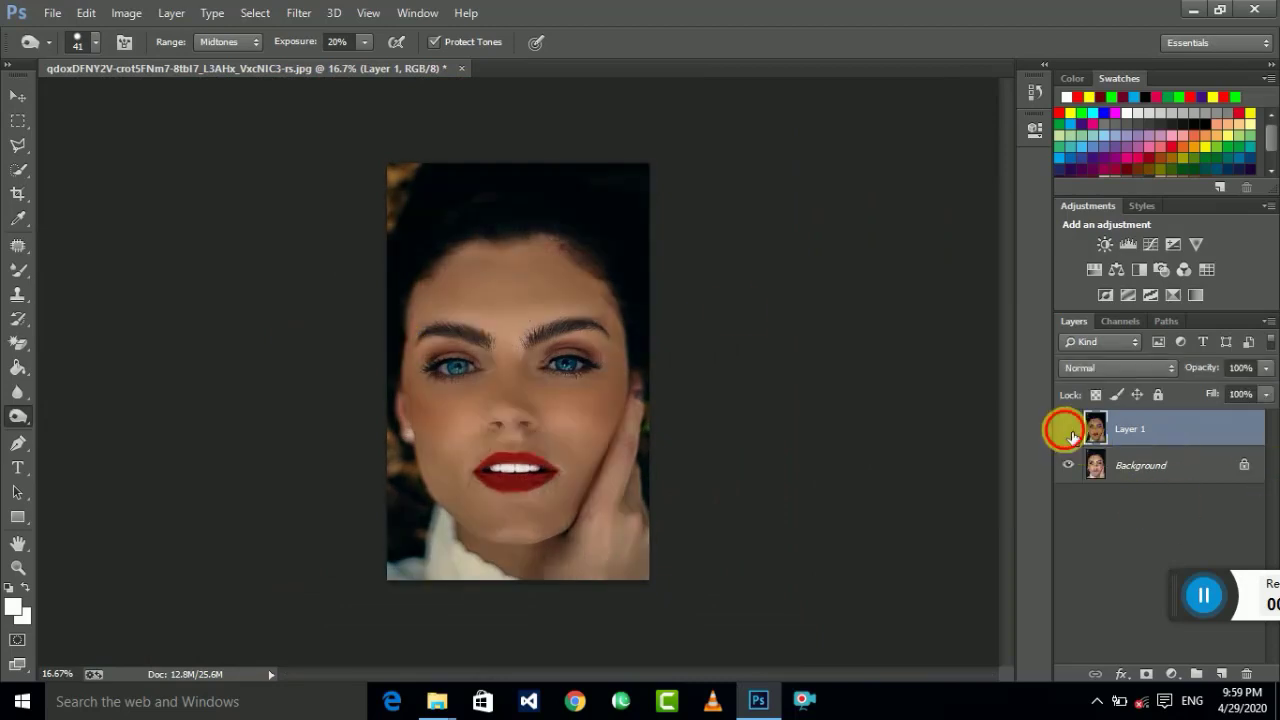
left_click(1070, 430)
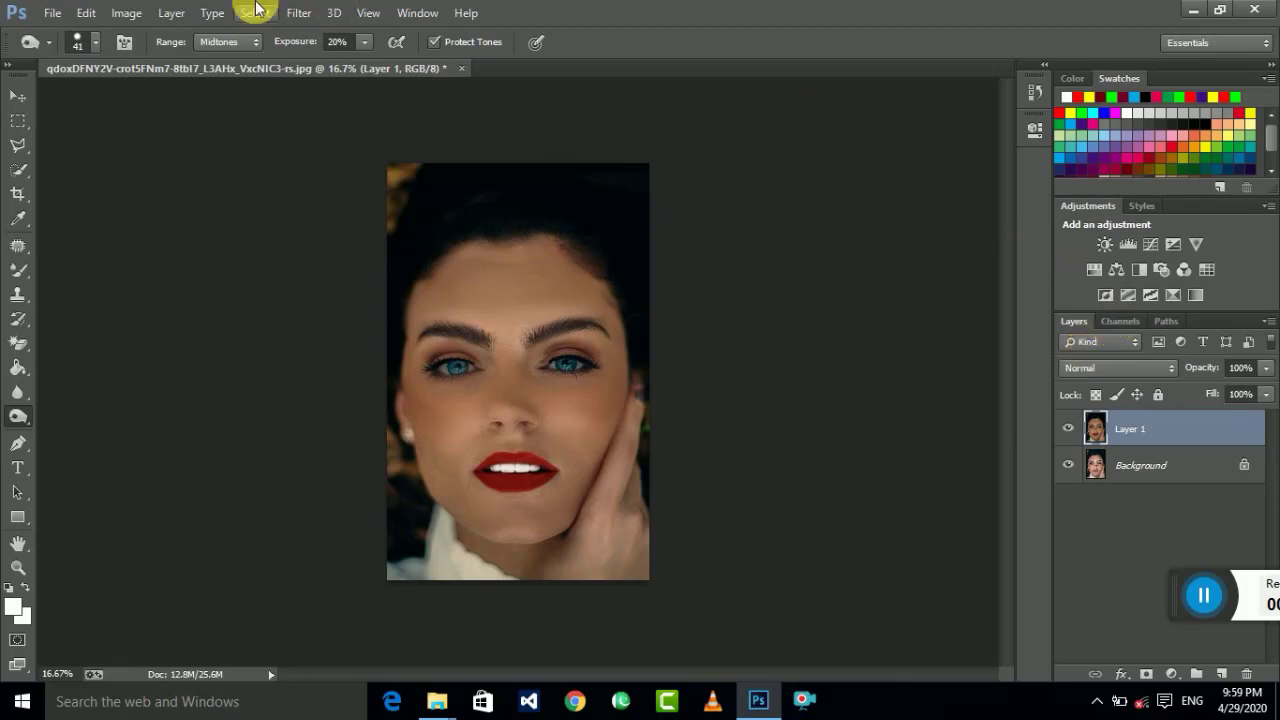
key("ctrl+plus")
key("ctrl+plus")
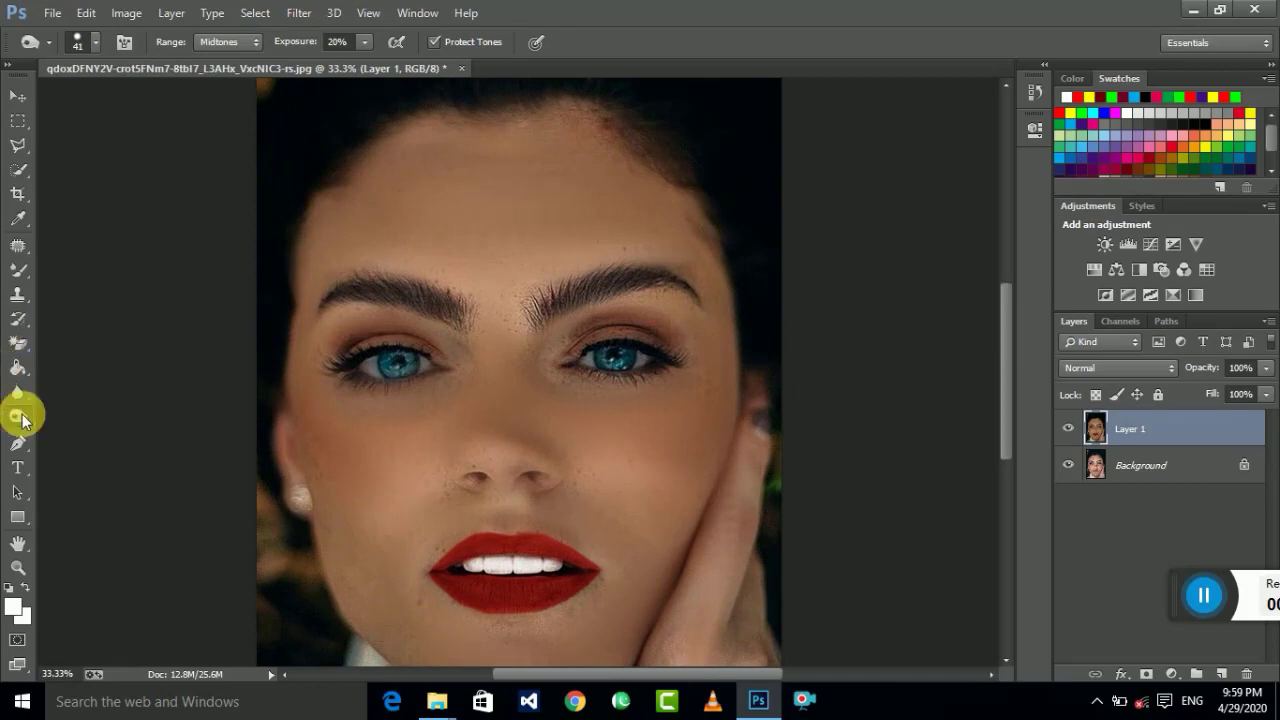
Step: Brighten the left iris with a 66 px Dodge brush
right_click(18, 416)
left_click(80, 418)
left_click(95, 42)
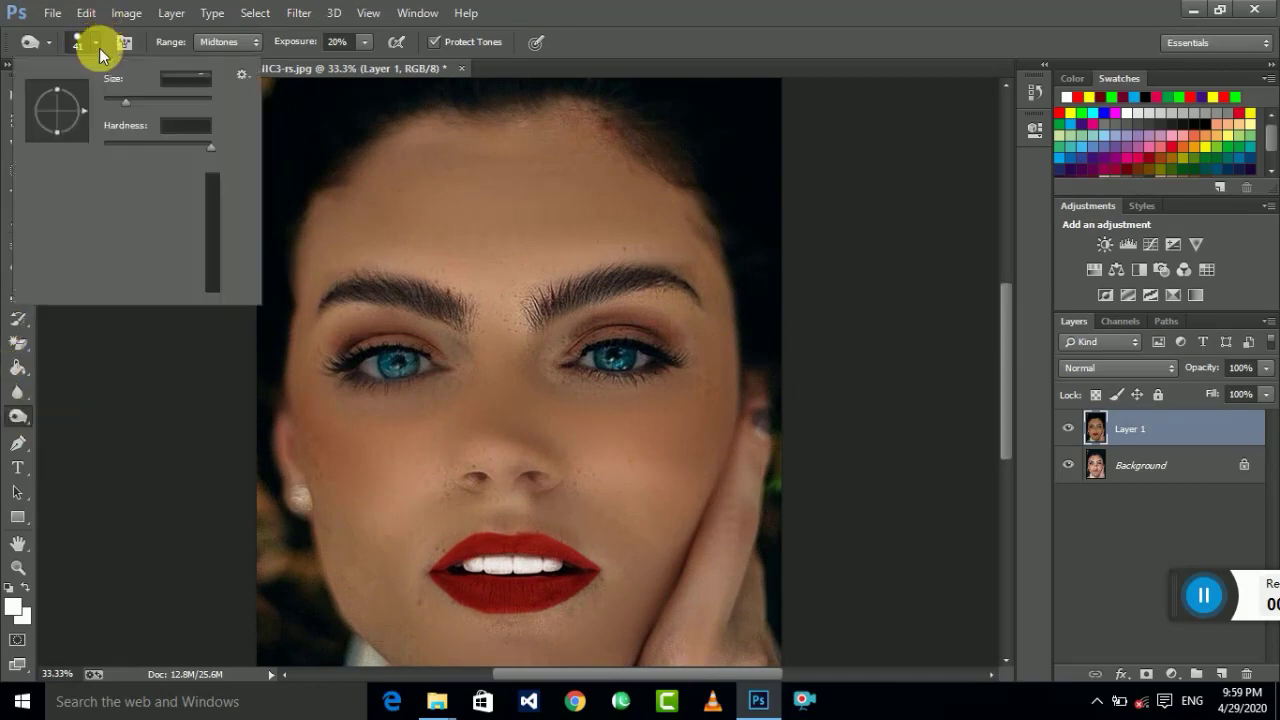
left_click(139, 101)
left_click(425, 377)
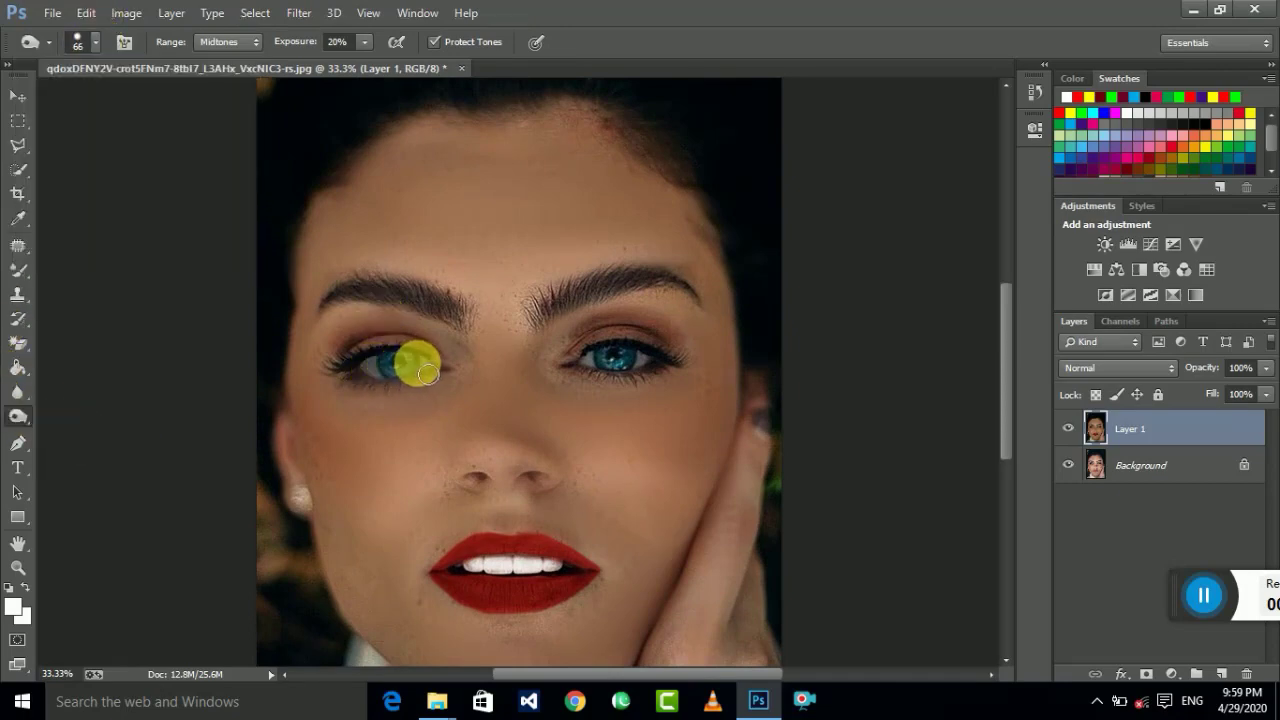
left_click(420, 362)
Step: Enlarge the Dodge brush to 71 px and brighten the left iris again
left_click(86, 42)
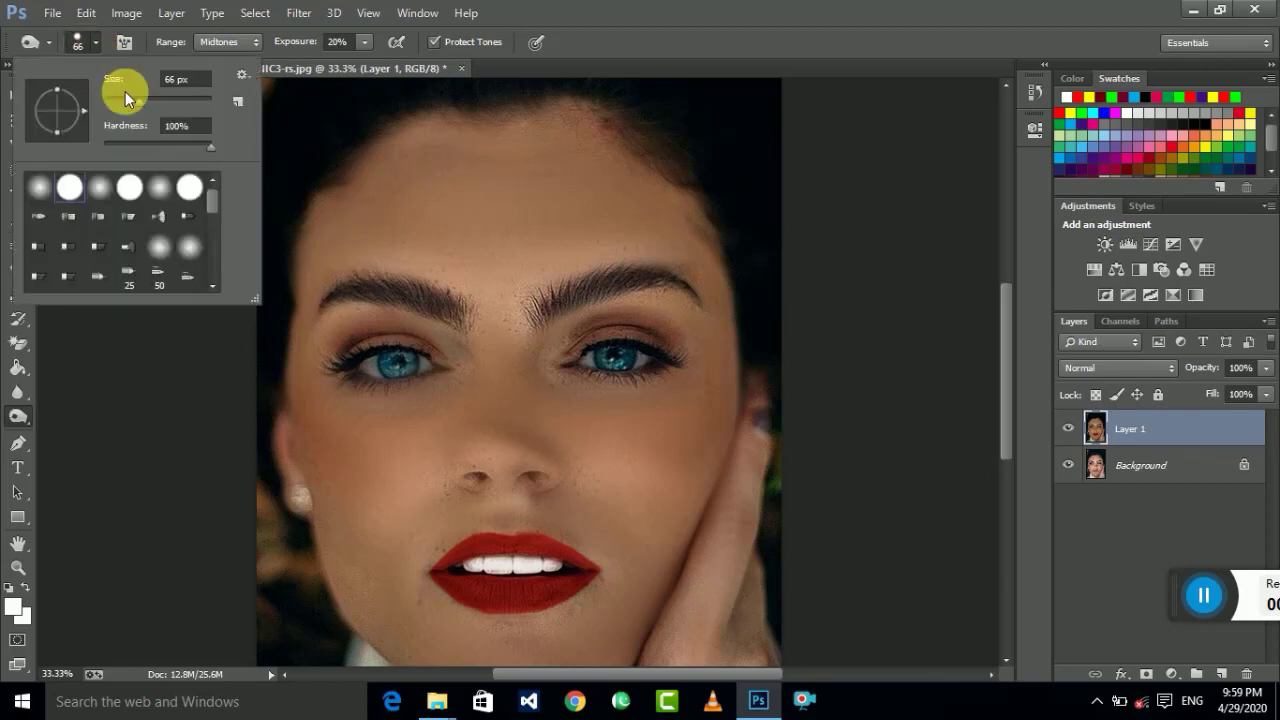
left_click(142, 101)
left_click_drag(142, 101, 145, 101)
left_click(400, 366)
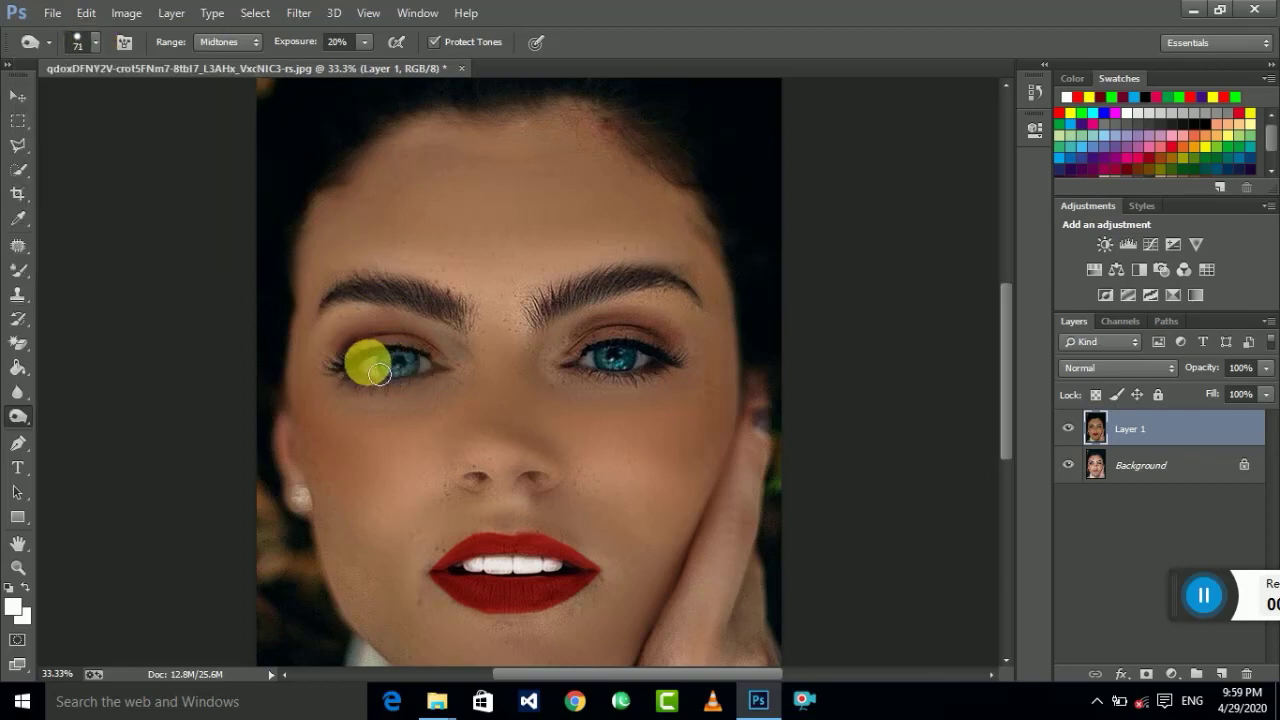
mouse_move(433, 377)
left_mouse_down()
mouse_move(374, 378)
mouse_move(417, 378)
mouse_move(389, 376)
left_mouse_up()
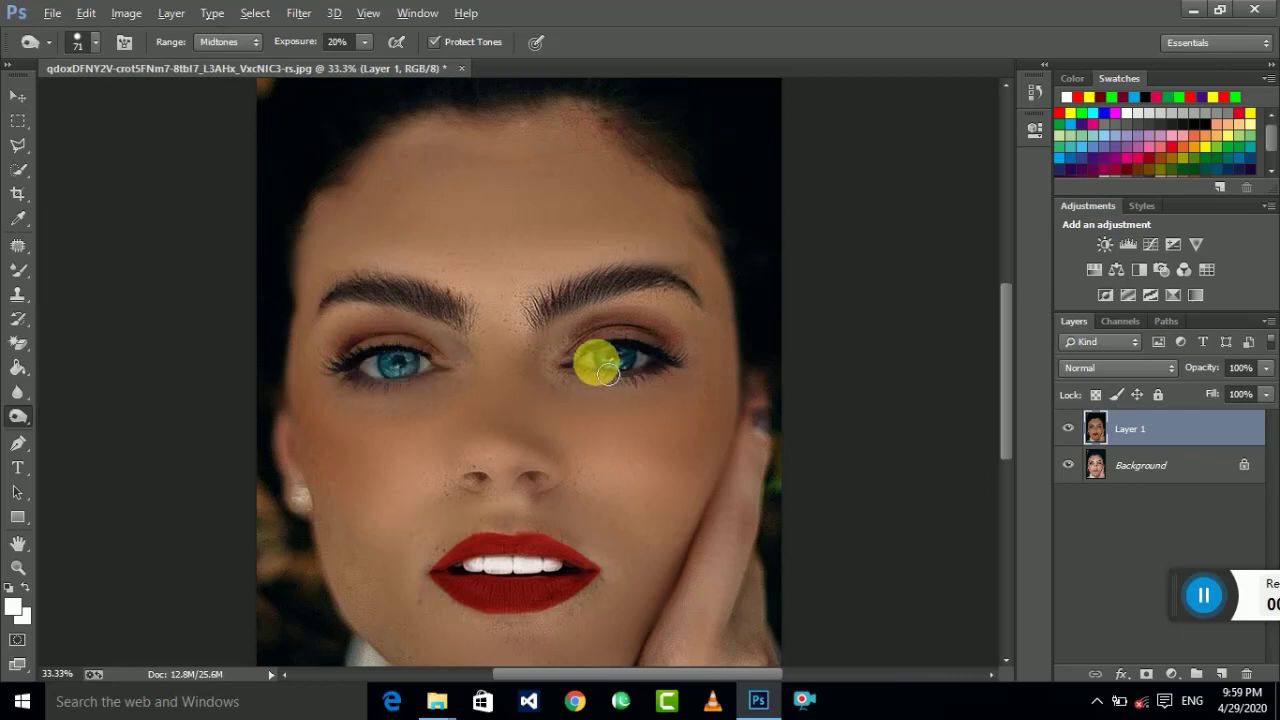